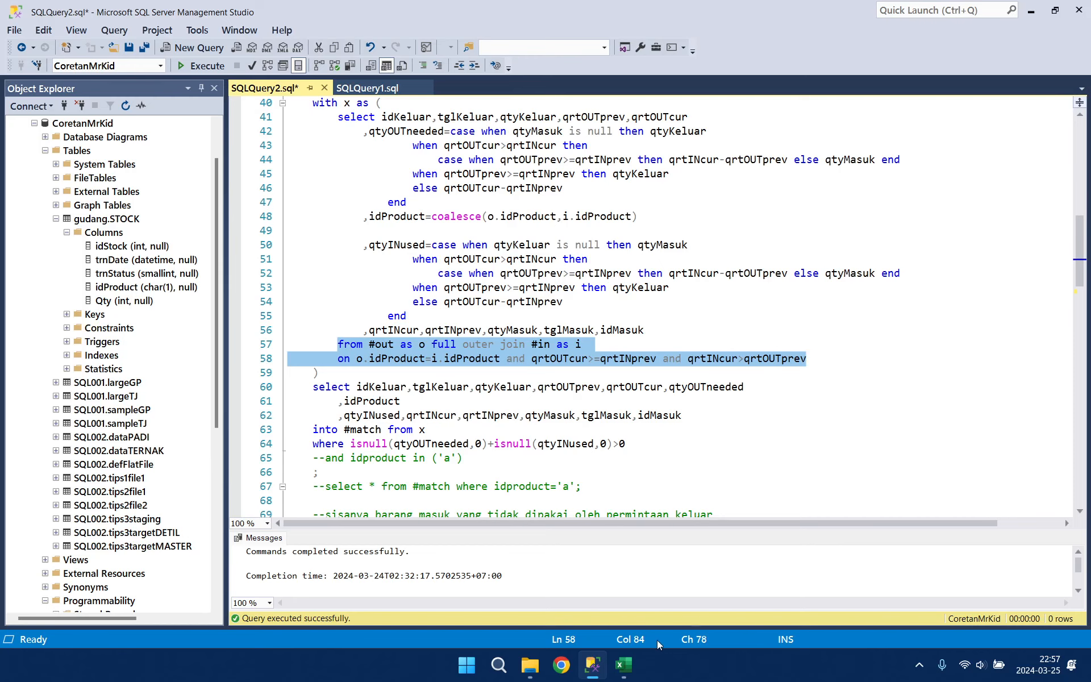
- Switch to the FIFO_step2.xlsx workbook in Excel, open the Power Query Editor and select the 3. Komputasi group
{"action": "left_click", "coordinate": [623, 665]}
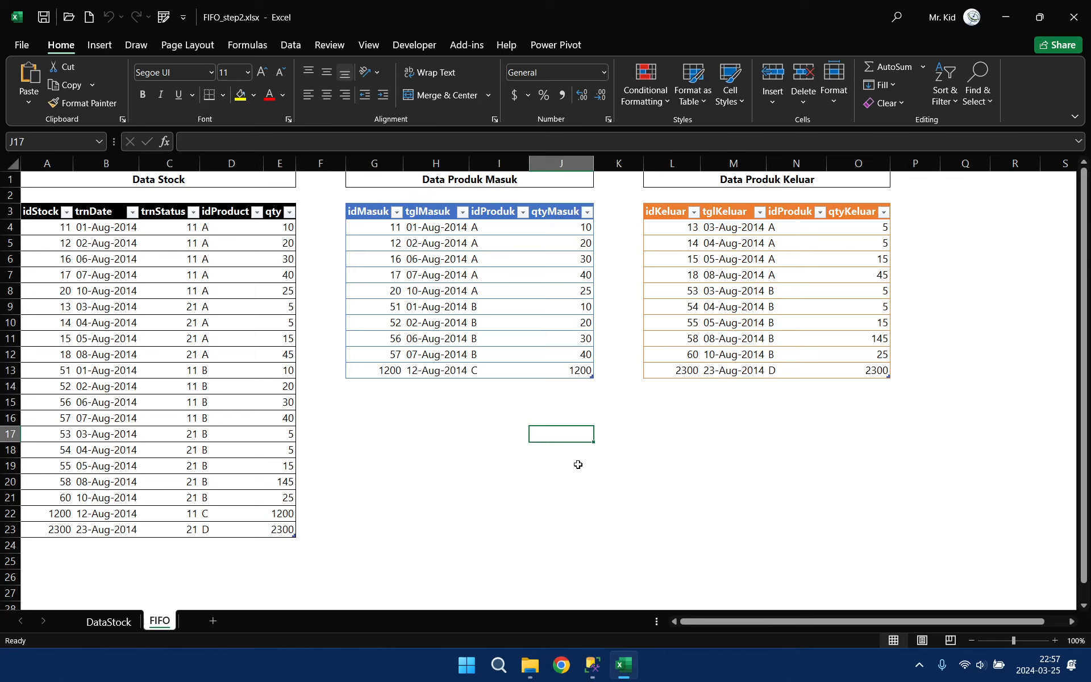
{"action": "left_click", "coordinate": [569, 414]}
{"action": "left_click", "coordinate": [565, 434]}
{"action": "left_click", "coordinate": [164, 17]}
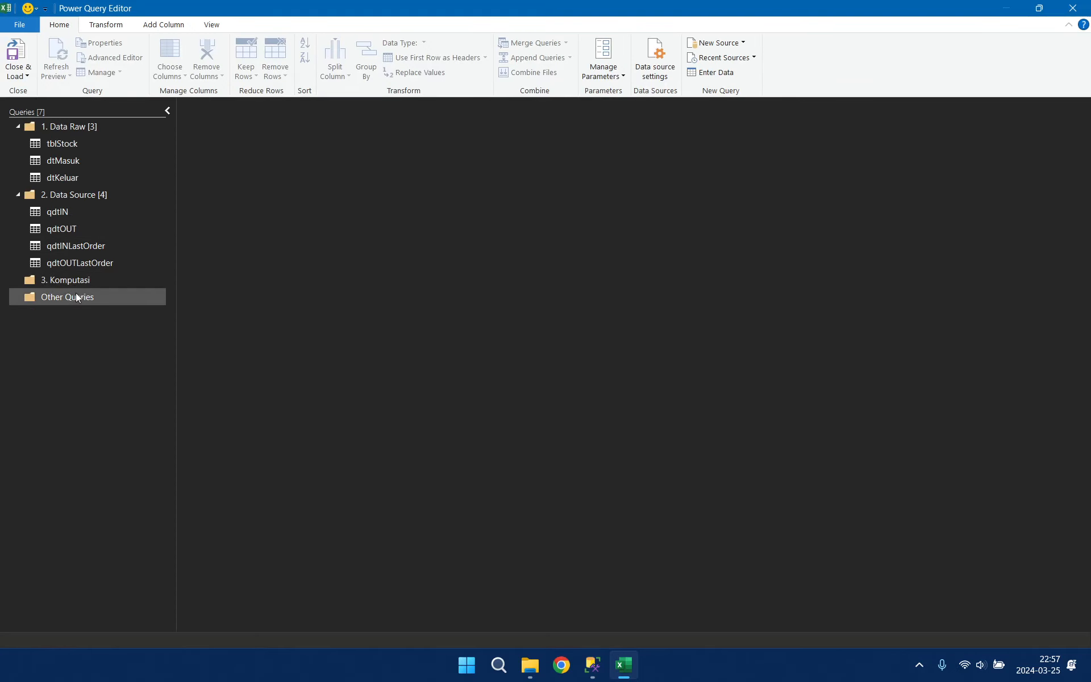
{"action": "left_click", "coordinate": [75, 283]}
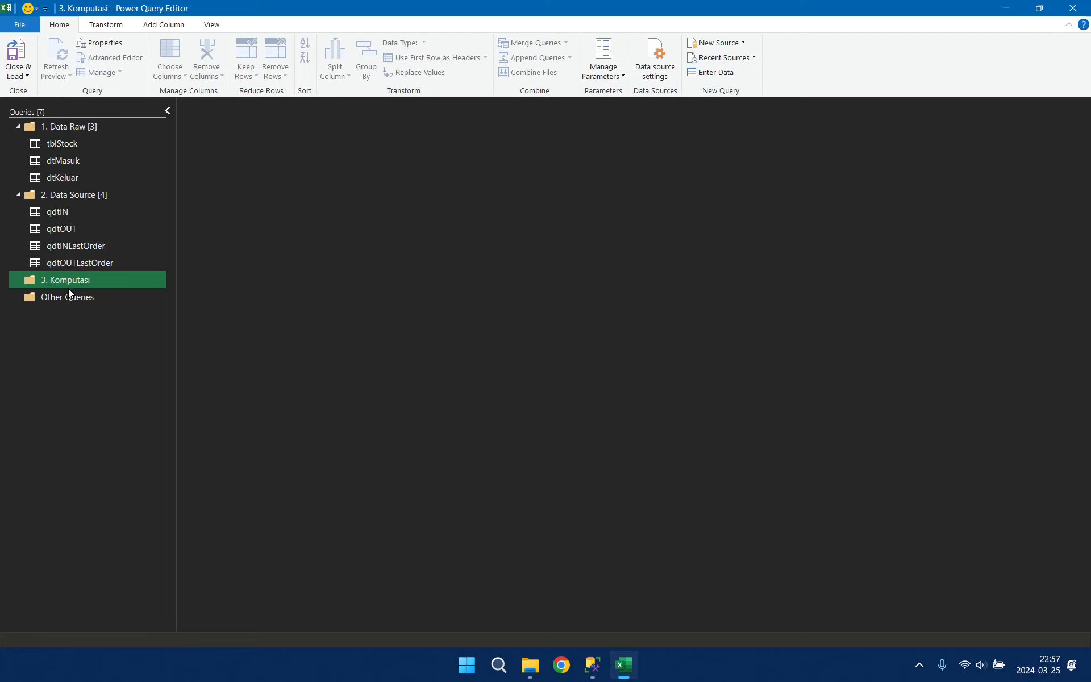
- Merge qdtOUT with qdtIN as a new query, matching on idProduk with a Left Outer join
{"action": "left_click", "coordinate": [70, 228]}
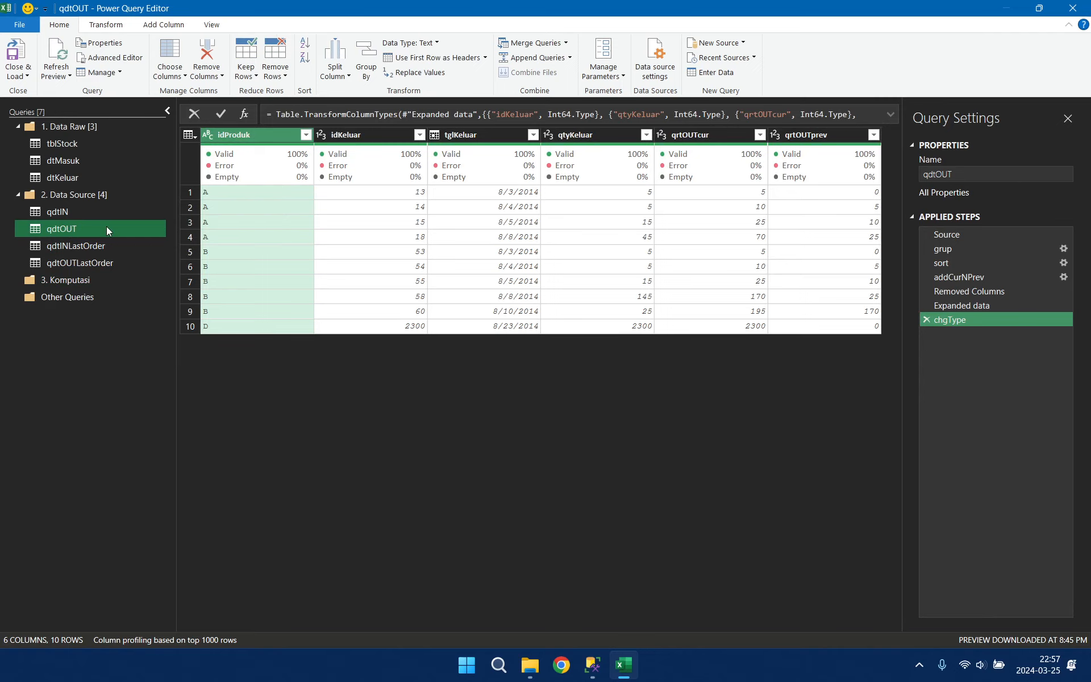
{"action": "left_click", "coordinate": [569, 42]}
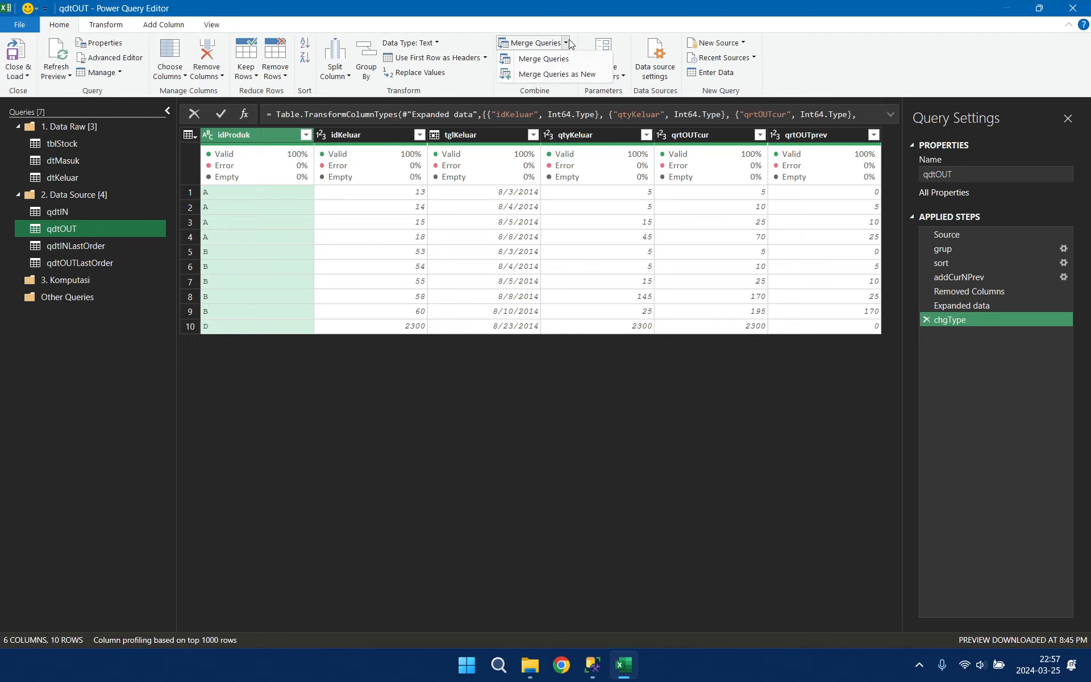
{"action": "left_click", "coordinate": [567, 74]}
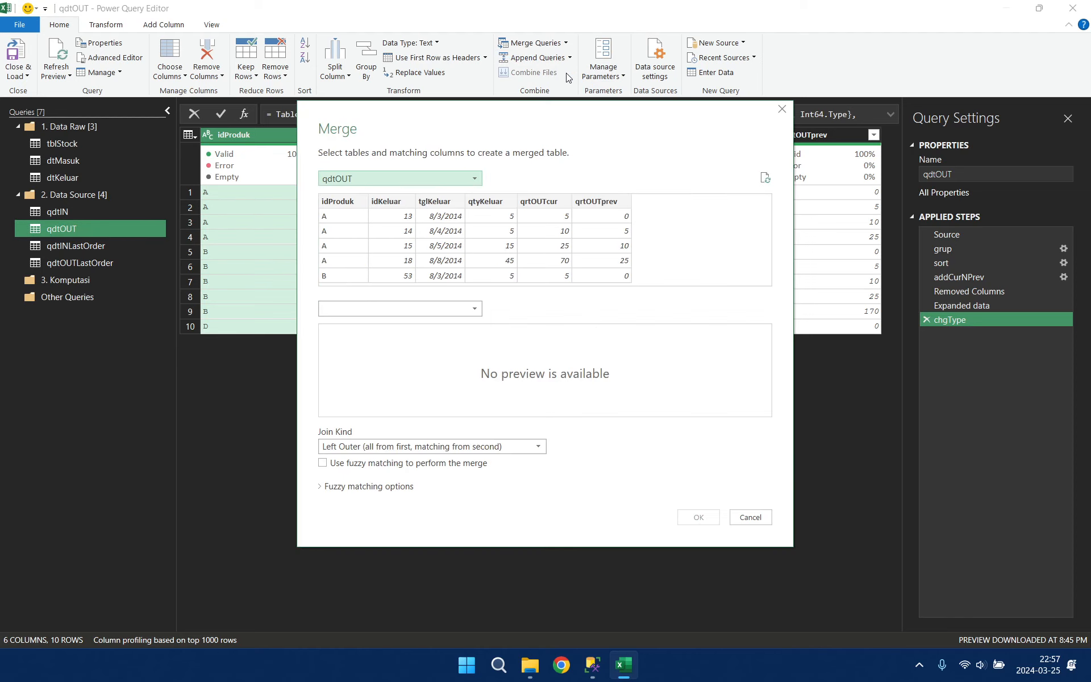
{"action": "left_click", "coordinate": [343, 202]}
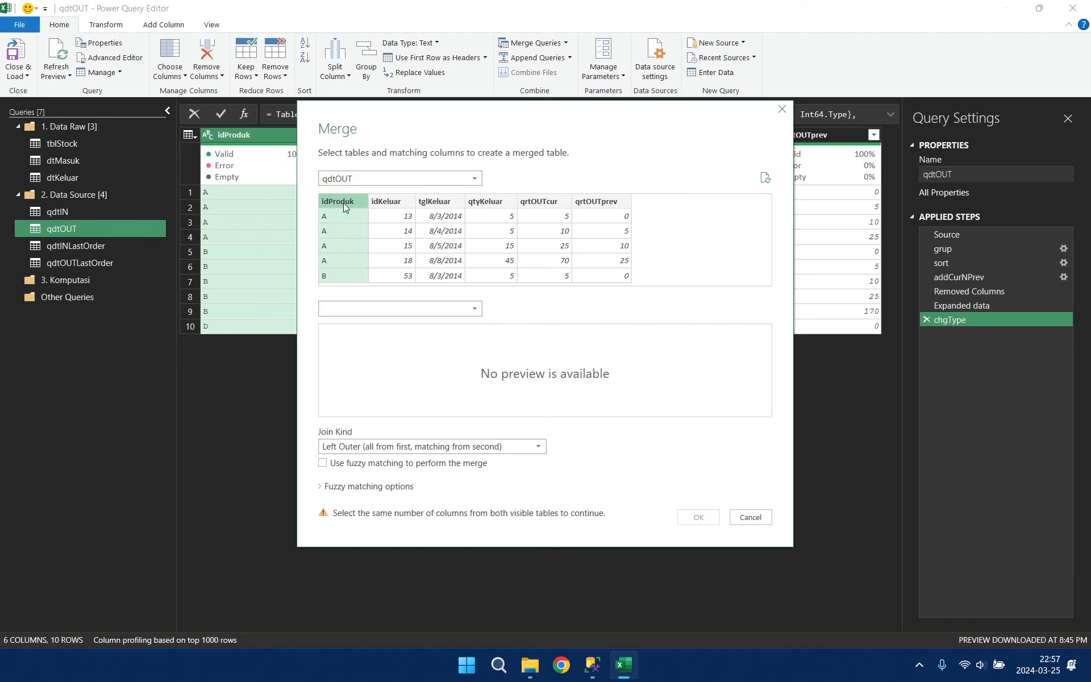
{"action": "left_click", "coordinate": [474, 309]}
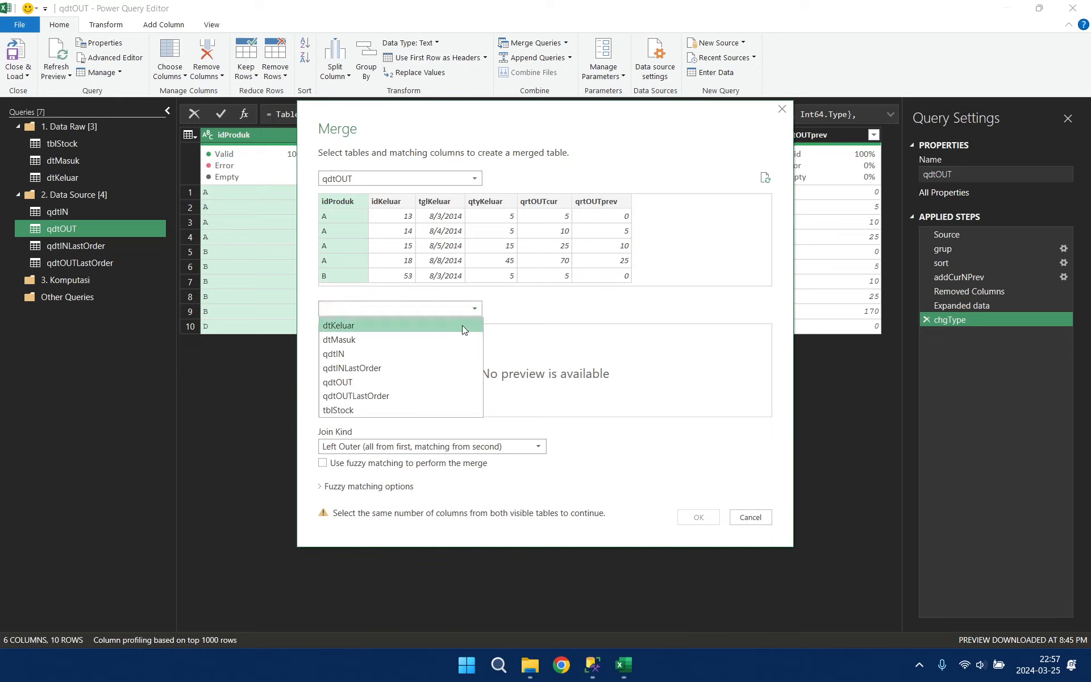
{"action": "left_click", "coordinate": [400, 356]}
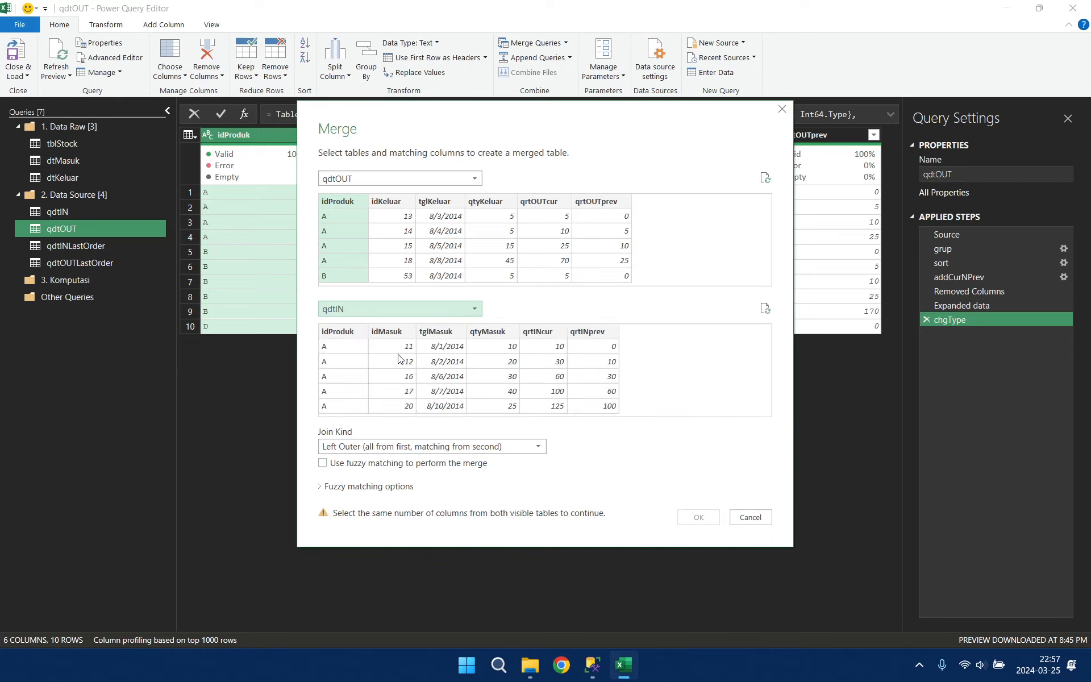
{"action": "left_click", "coordinate": [345, 334]}
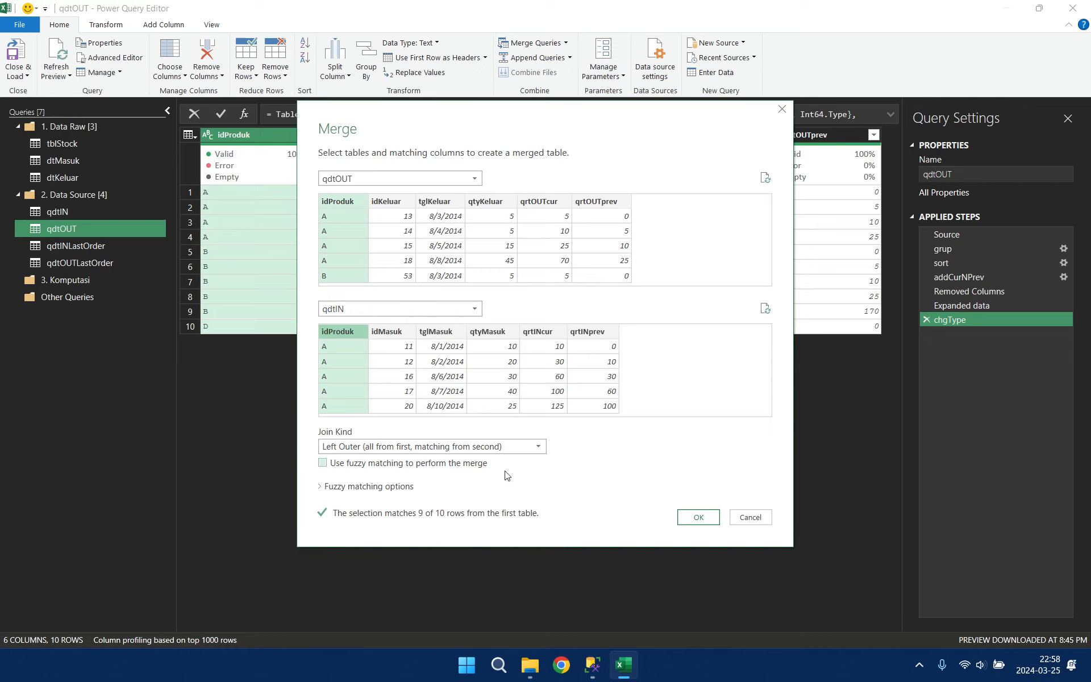
{"action": "left_click", "coordinate": [698, 517]}
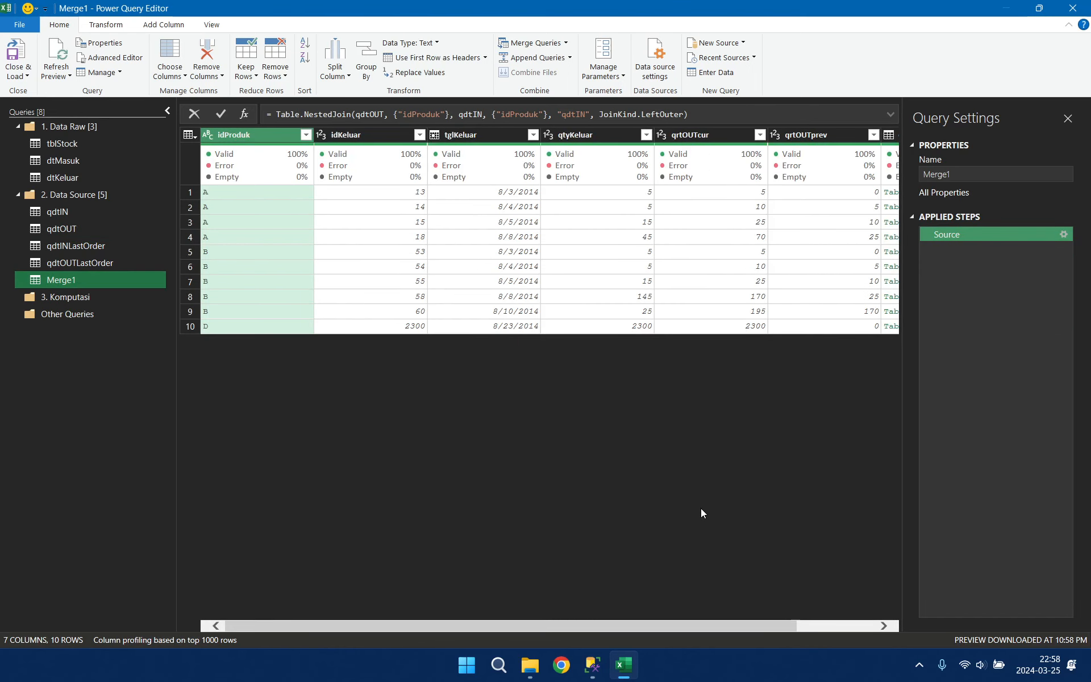
- Move the new merged query into the 3. Komputasi group and rename it qOUTvsIN
{"action": "left_click_drag", "start_coordinate": [114, 276], "coordinate": [115, 290]}
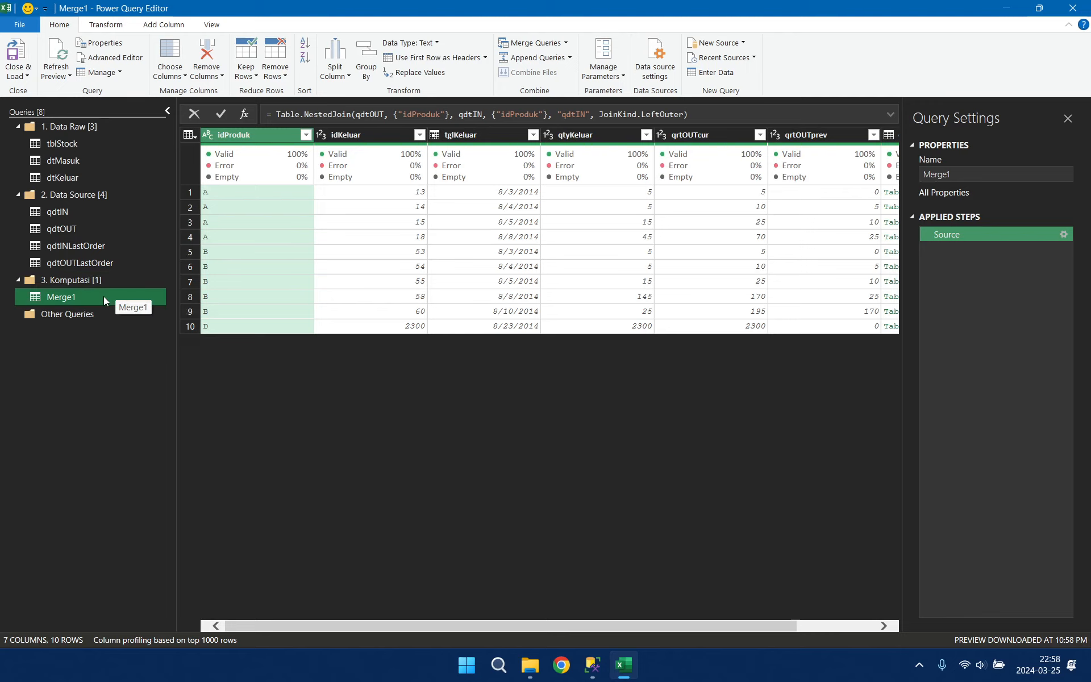
{"action": "right_click", "coordinate": [104, 296]}
{"action": "left_click", "coordinate": [148, 352]}
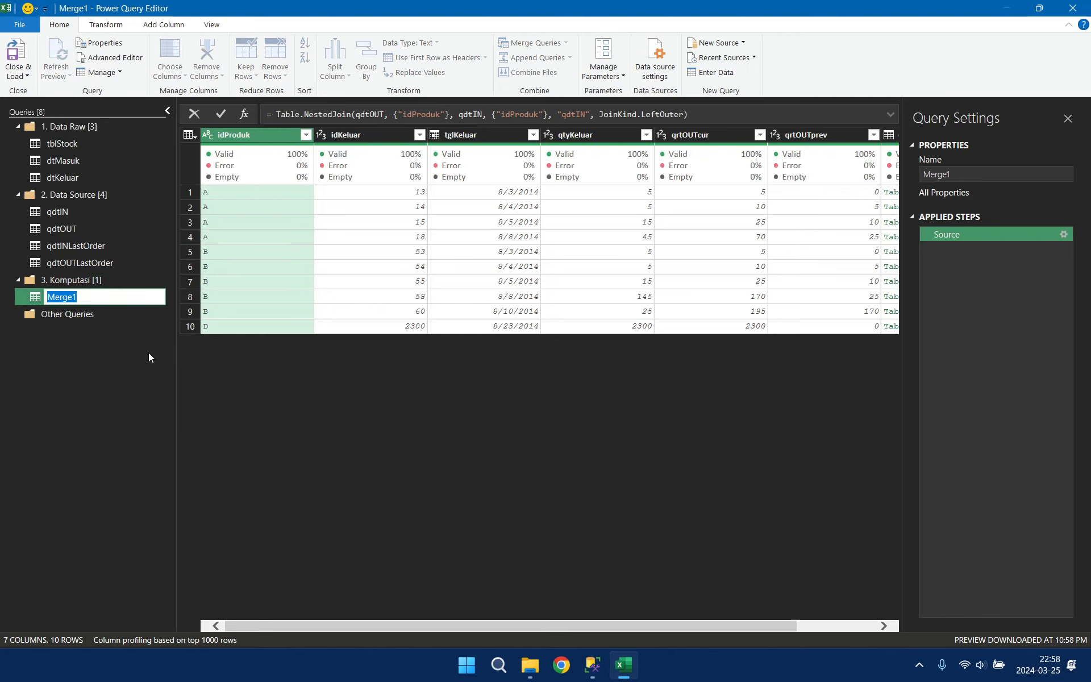
{"action": "type", "text": "qOUTvsIN"}
{"action": "key", "text": "Return"}
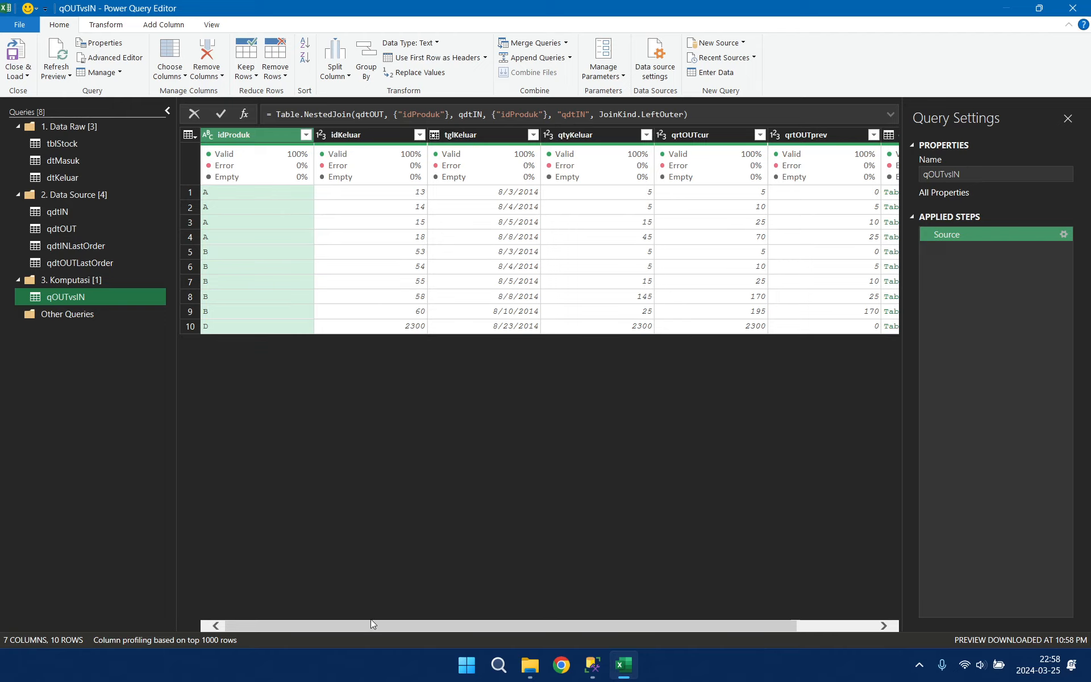
- Preview a nested table in the qdtIN column and check the SQL join condition in SQL Server Management Studio before returning to Power Query
{"action": "left_click_drag", "start_coordinate": [370, 624], "coordinate": [569, 623]}
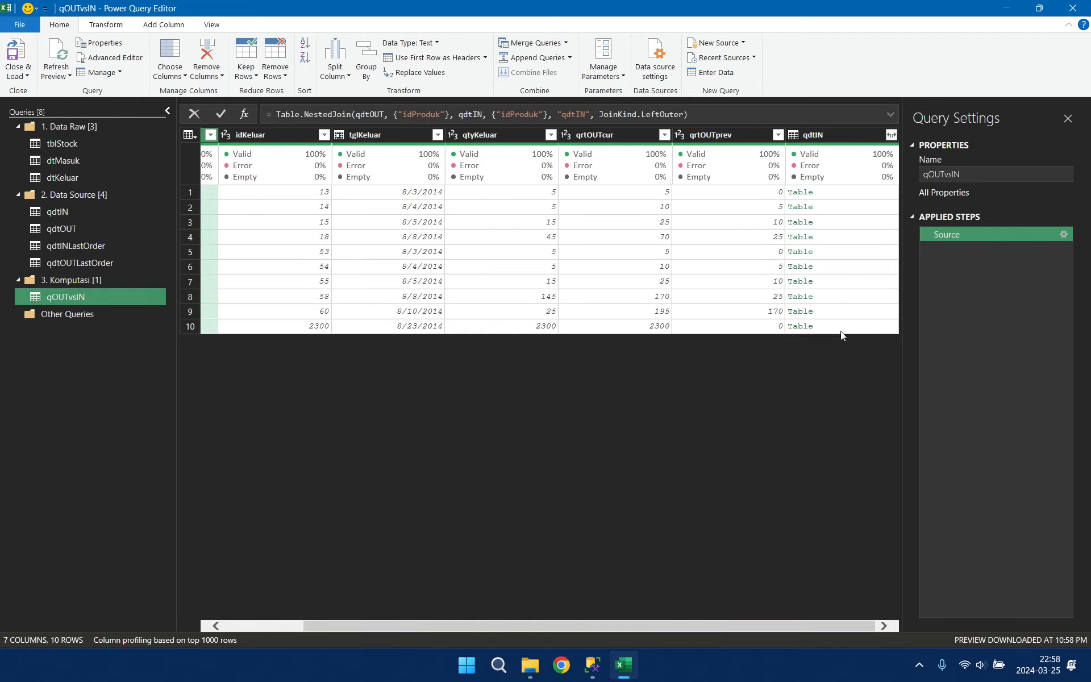
{"action": "left_click", "coordinate": [893, 205]}
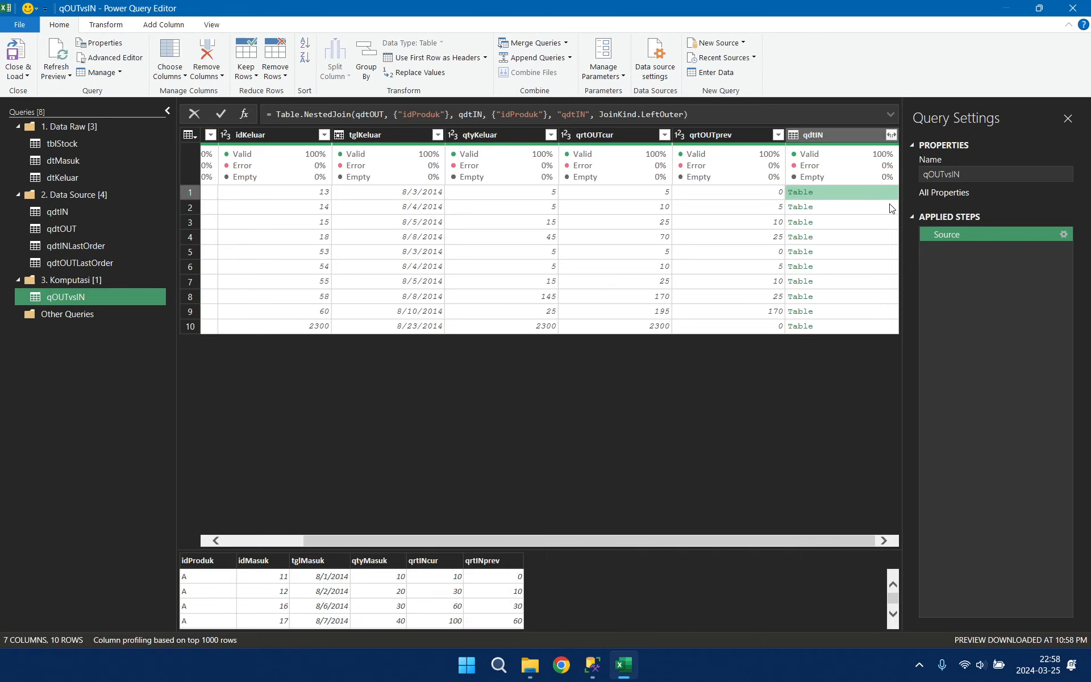
{"action": "left_click", "coordinate": [592, 664]}
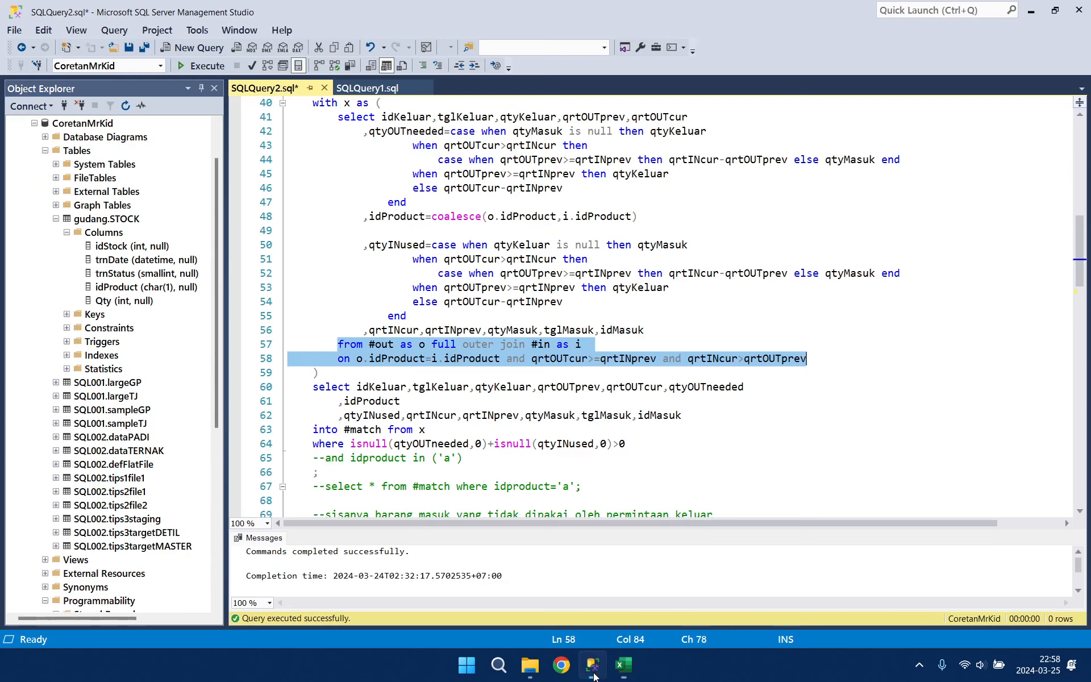
{"action": "left_click", "coordinate": [594, 359]}
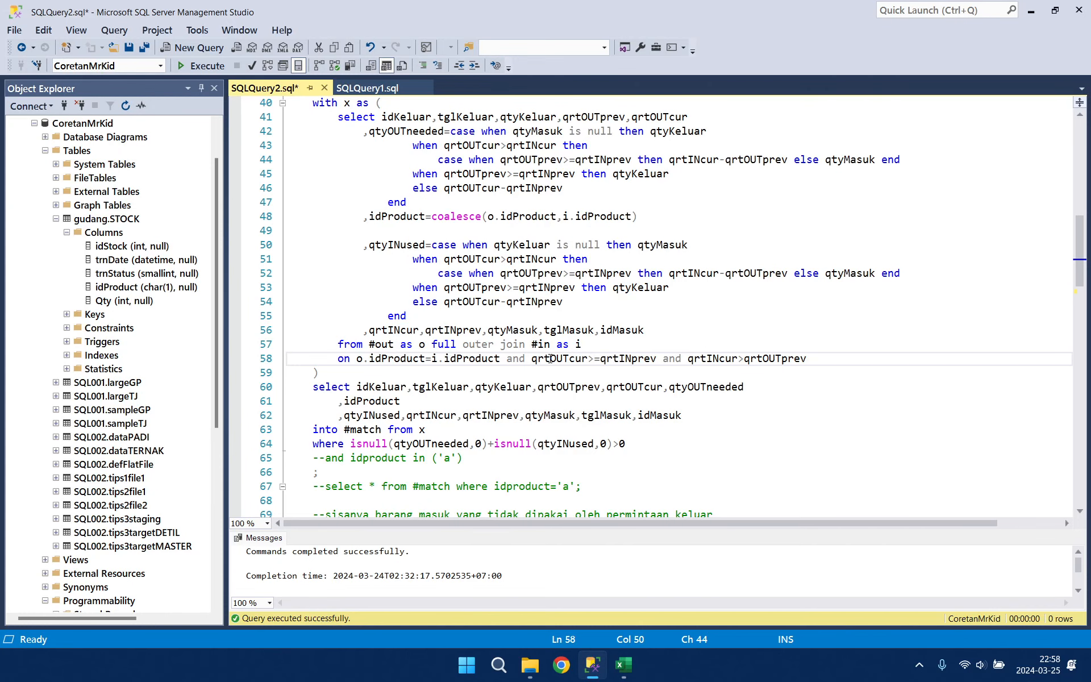
{"action": "left_click", "coordinate": [631, 667]}
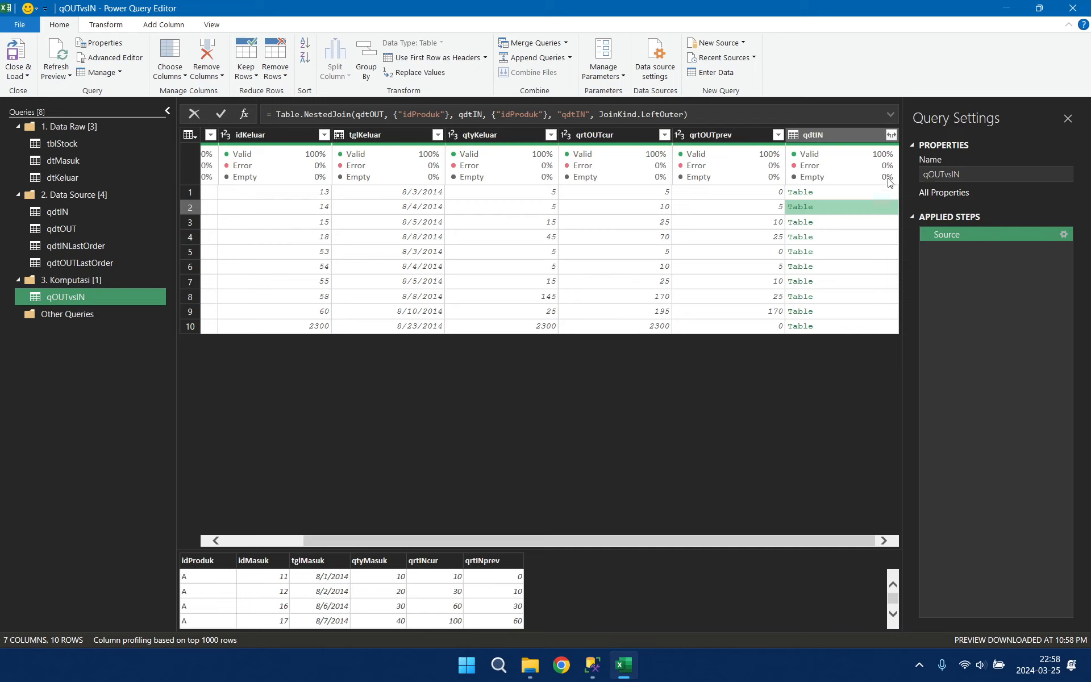
- Rename the nested table column to dtjoin in the Table.NestedJoin formula and preview its first-row table
{"action": "left_click", "coordinate": [571, 116]}
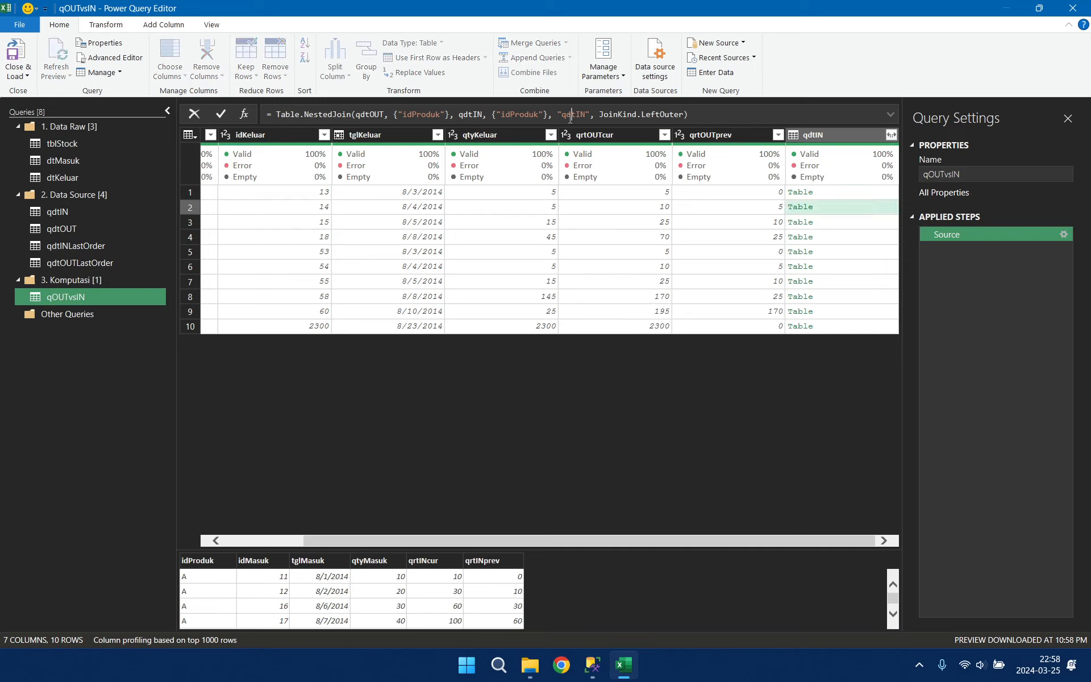
{"action": "double_click", "coordinate": [570, 116]}
{"action": "type", "text": "dtJoin"}
{"action": "key", "text": "Return"}
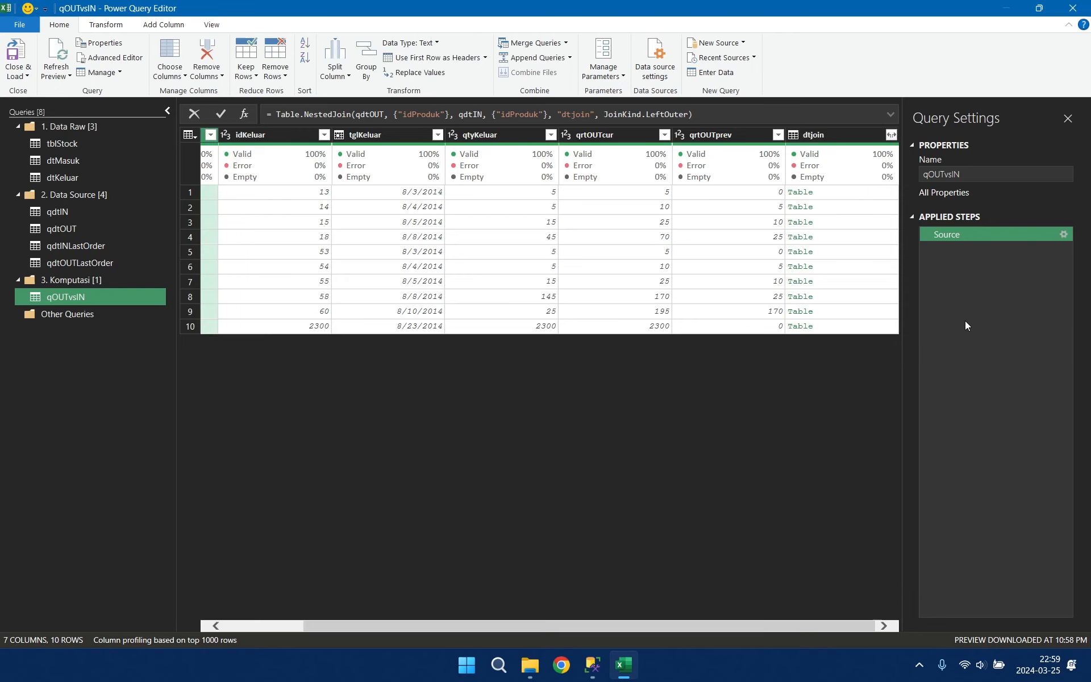
{"action": "left_click", "coordinate": [889, 193]}
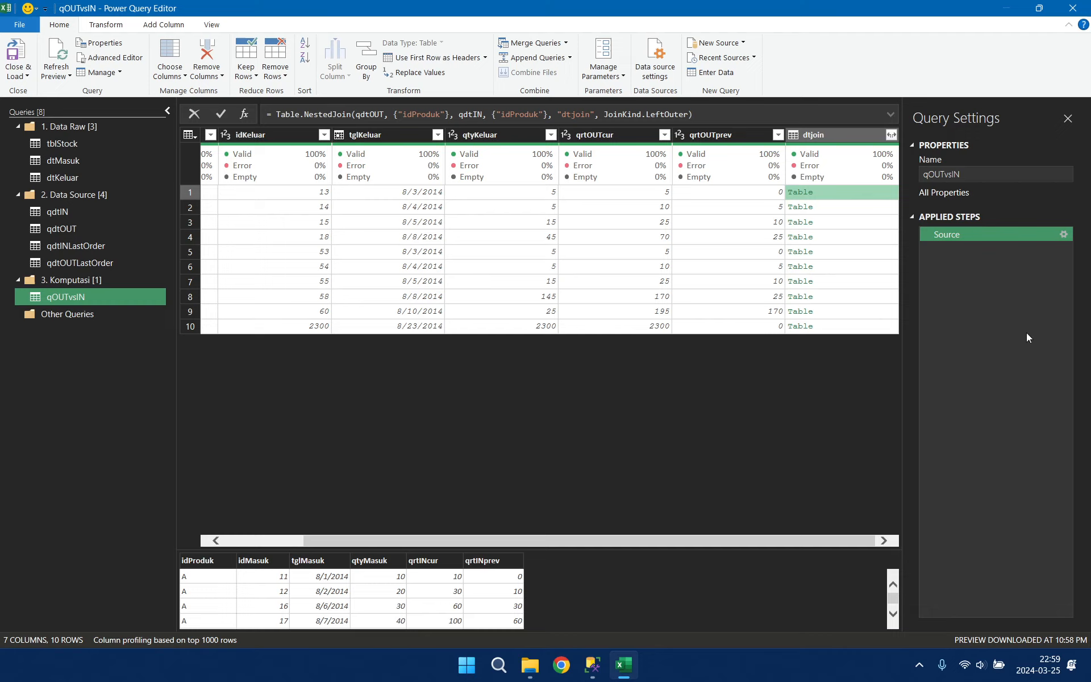
- Start a custom column in qOUTvsIN and name it data
{"action": "left_click", "coordinate": [164, 25]}
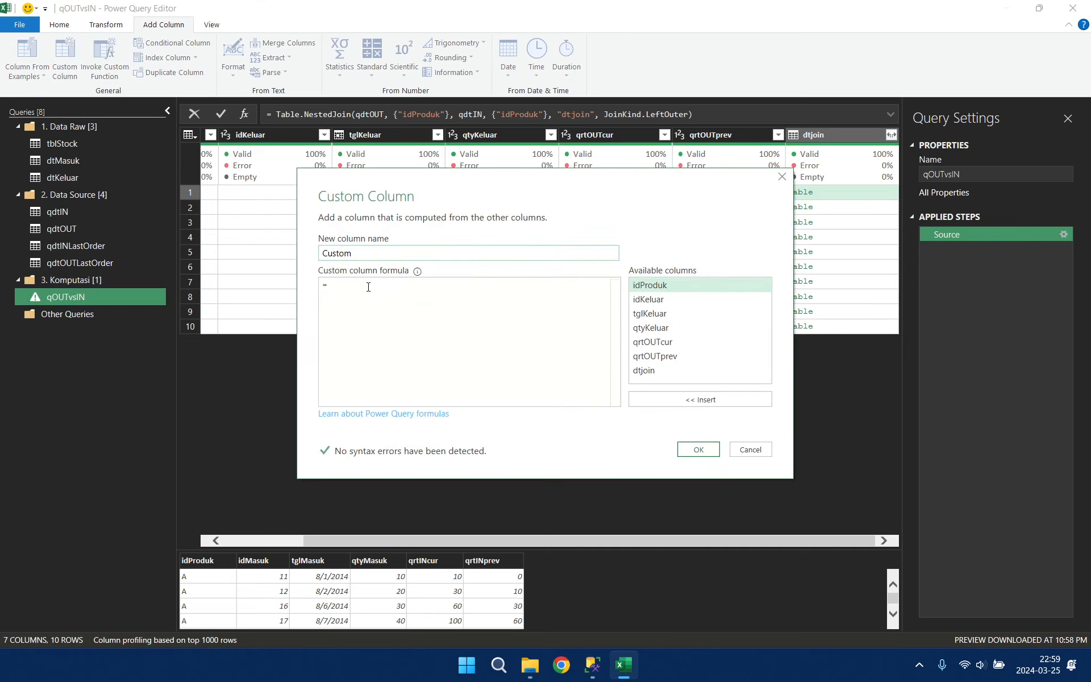
{"action": "left_click_drag", "start_coordinate": [362, 254], "coordinate": [292, 255]}
{"action": "type", "text": "data"}
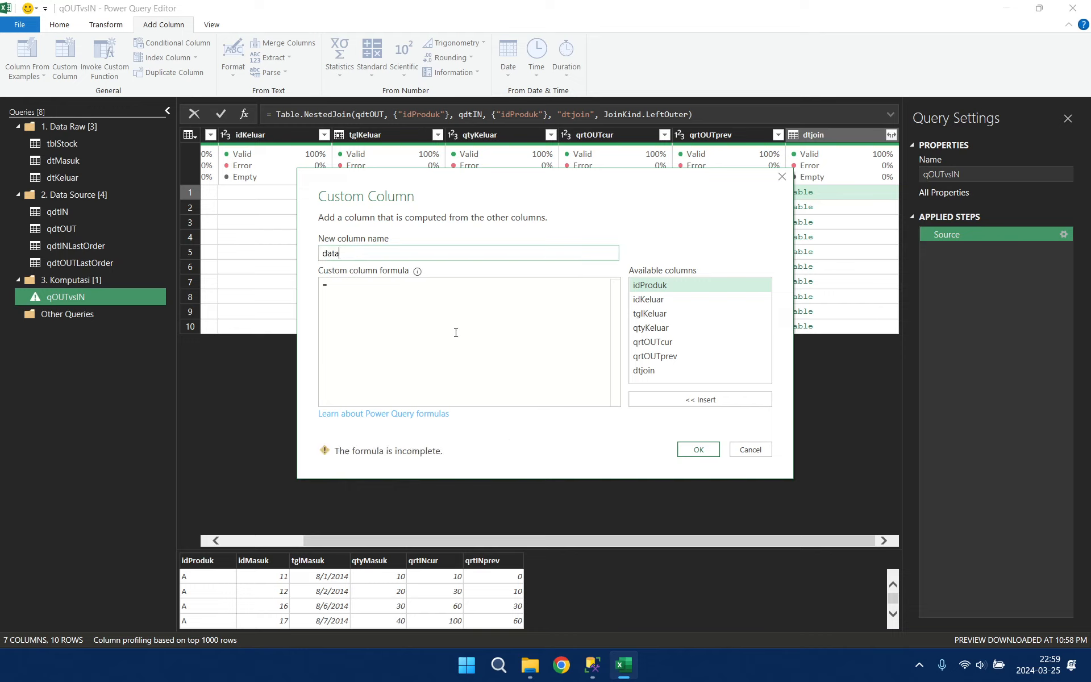
- Give the data column the formula Table.SelectRows([dtjoin],each 1=1) and add it to the query
{"action": "left_click", "coordinate": [441, 286]}
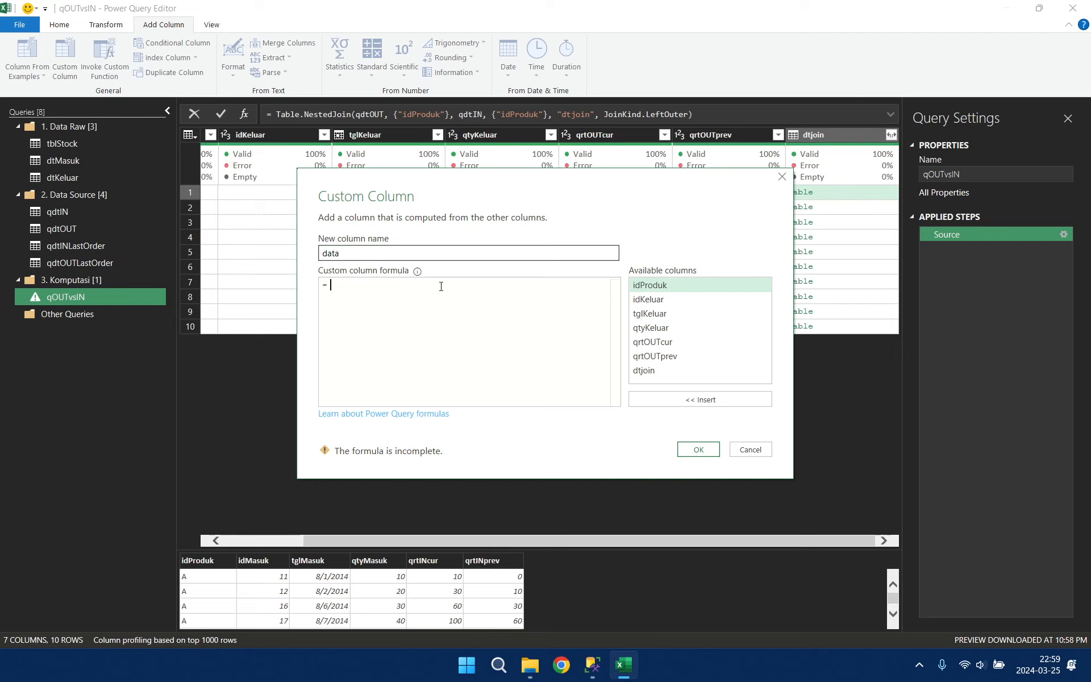
{"action": "type", "text": "able.S"}
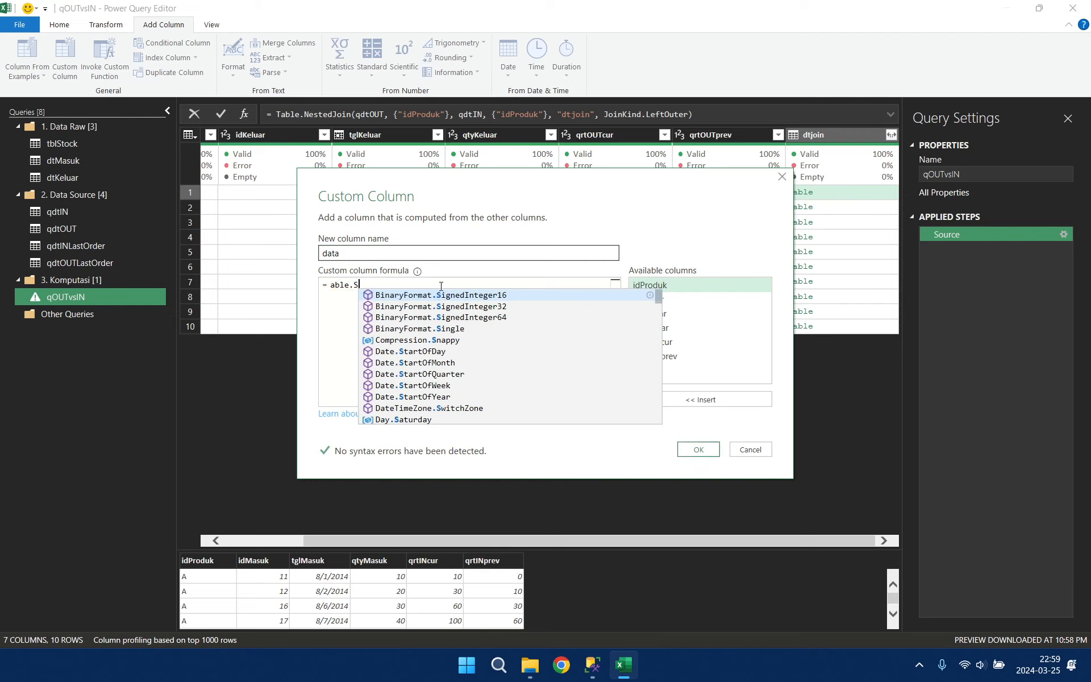
{"action": "type", "text": "elect"}
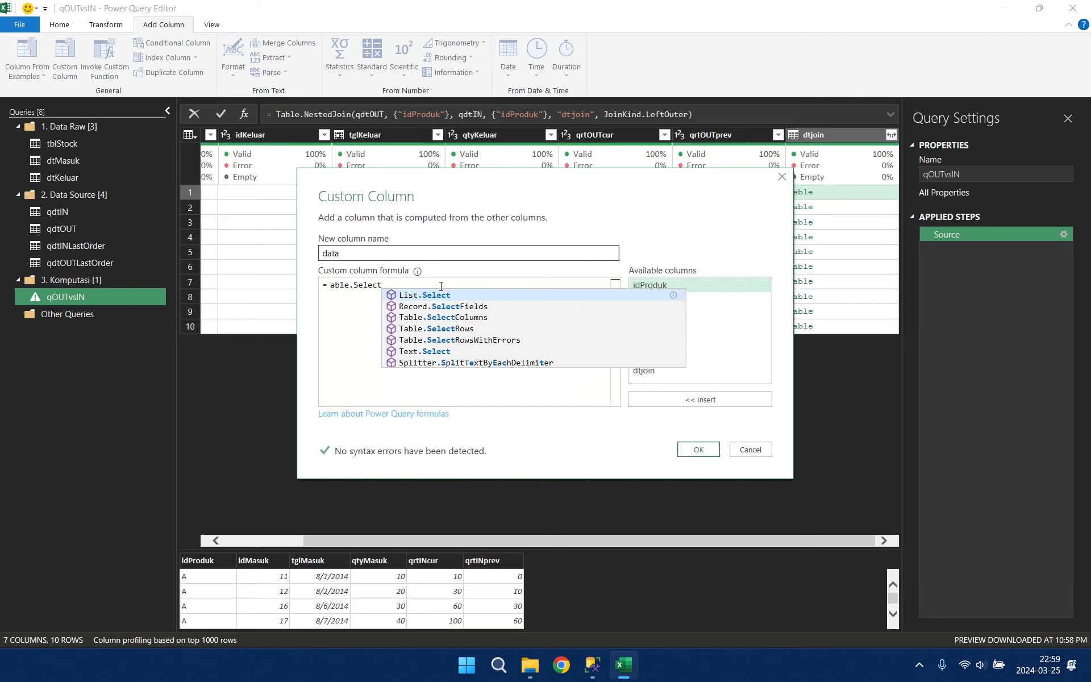
{"action": "type", "text": "Rows"}
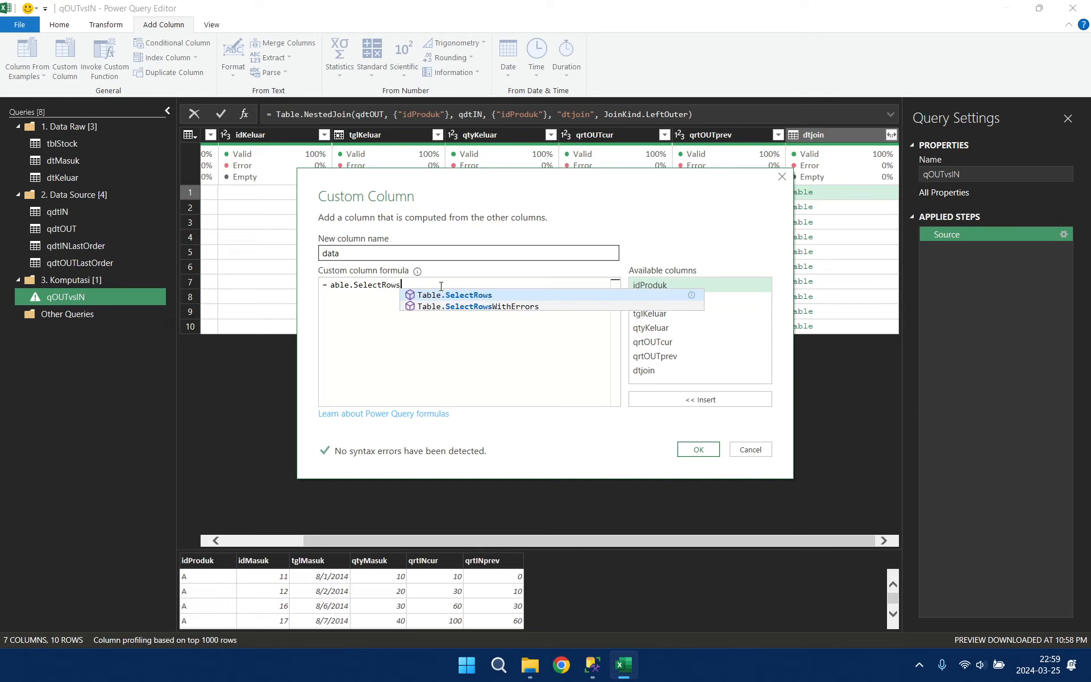
{"action": "left_click", "coordinate": [330, 285]}
{"action": "type", "text": "T"}
{"action": "type", "text": "("}
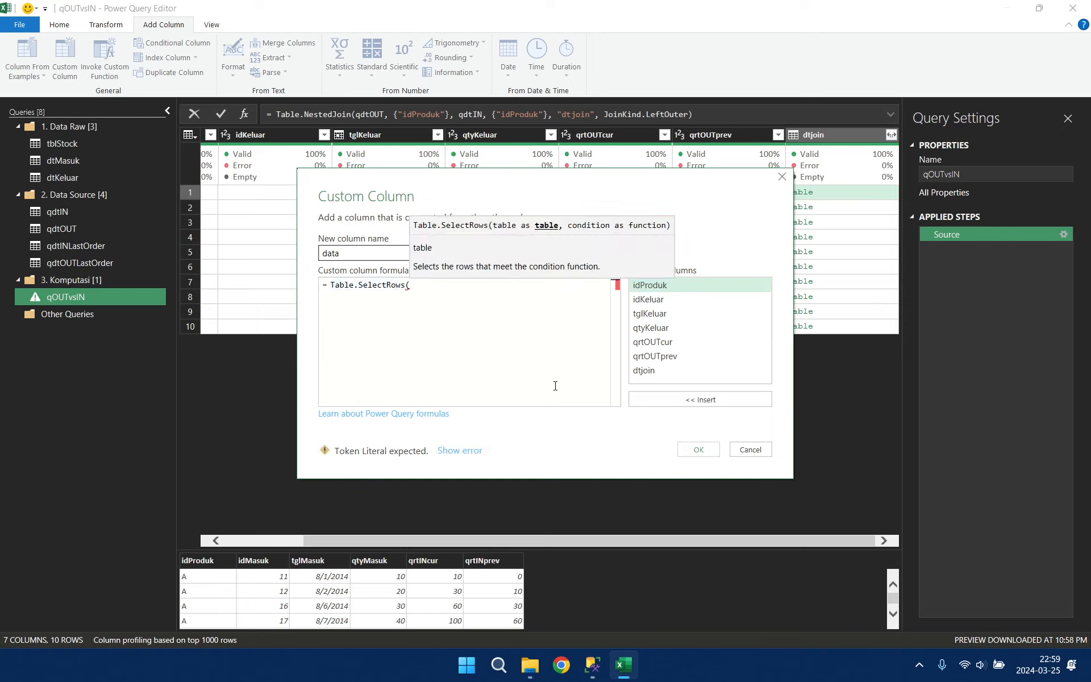
{"action": "double_click", "coordinate": [648, 370]}
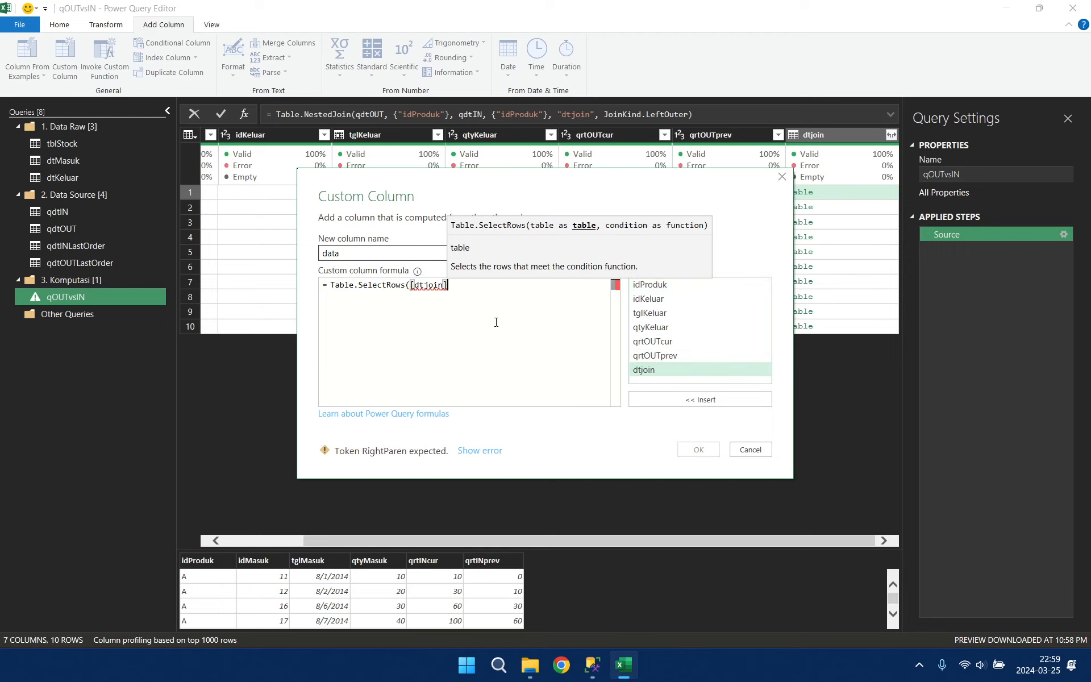
{"action": "type", "text": ",each "}
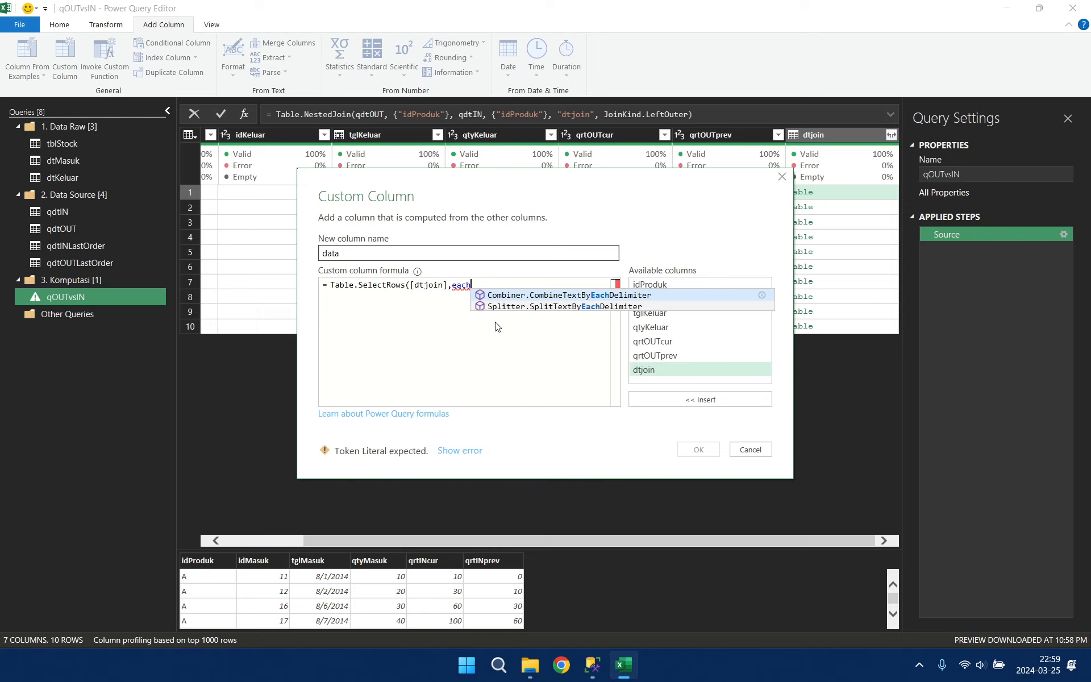
{"action": "type", "text": "1=1"}
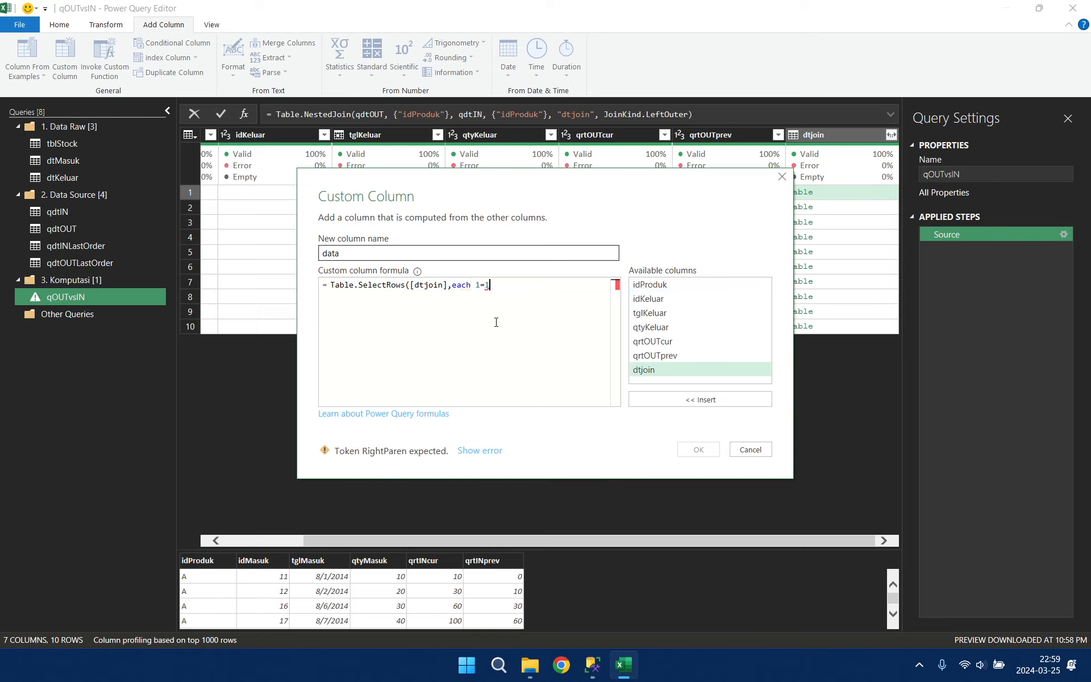
{"action": "type", "text": ")"}
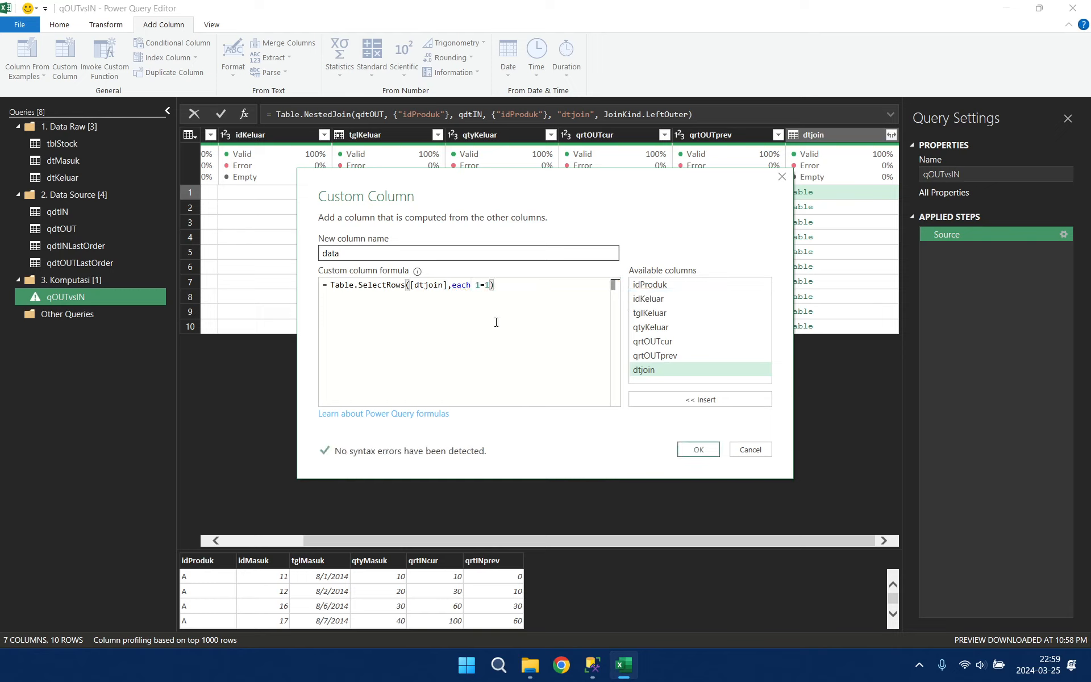
{"action": "left_click", "coordinate": [697, 449]}
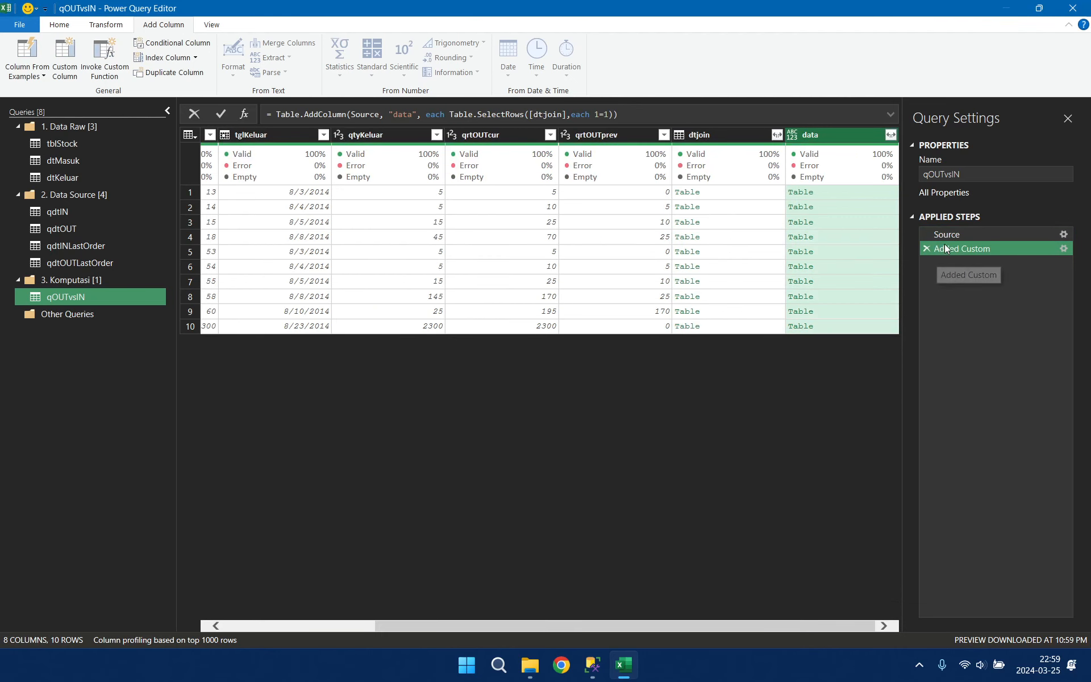
- Rename the Added Custom step of the qOUTvsIN query to filter
{"action": "right_click", "coordinate": [987, 249]}
{"action": "left_click", "coordinate": [1009, 277]}
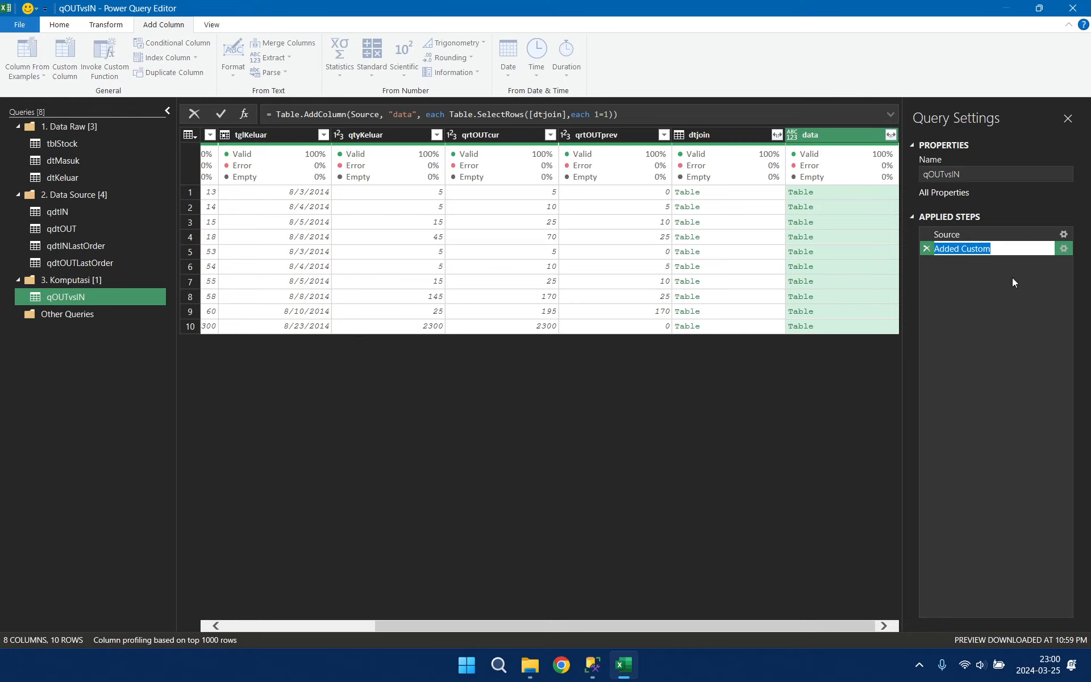
{"action": "type", "text": "filter"}
{"action": "key", "text": "Return"}
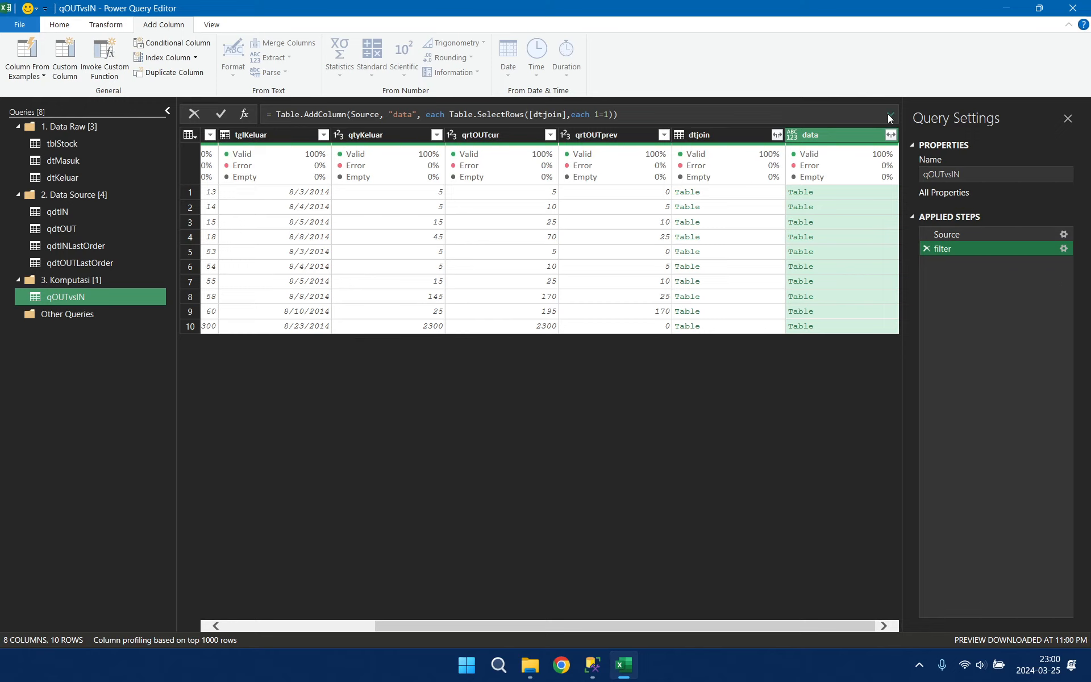
- Enlarge the formula area and preview the nested dtjoin table of the first row
{"action": "left_click", "coordinate": [890, 117]}
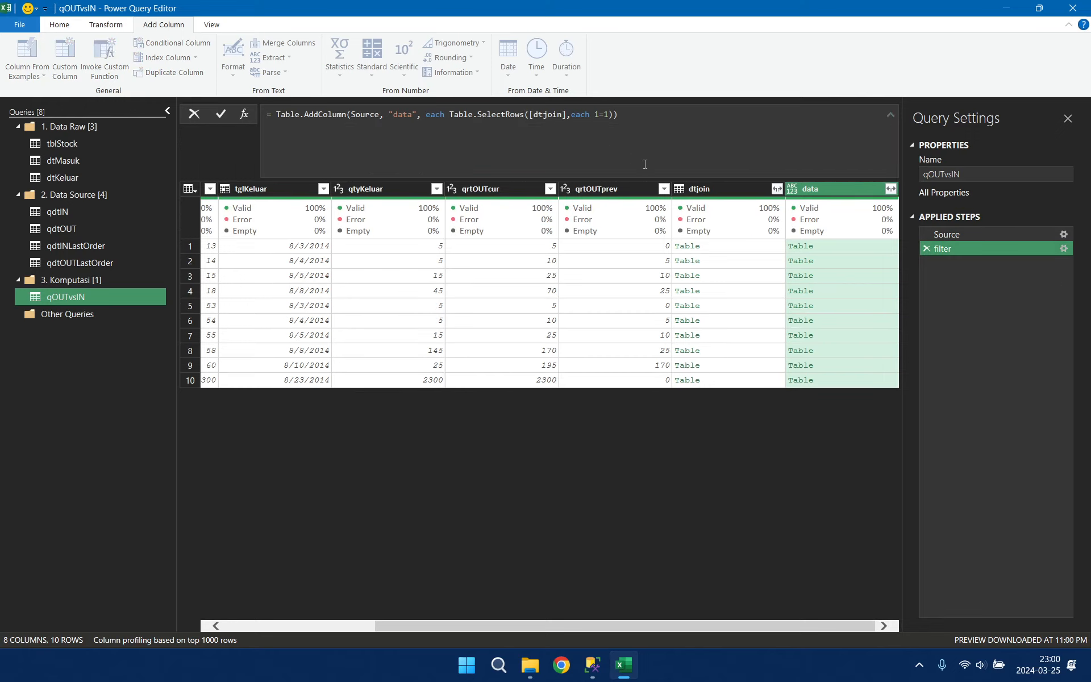
{"action": "left_click", "coordinate": [750, 248]}
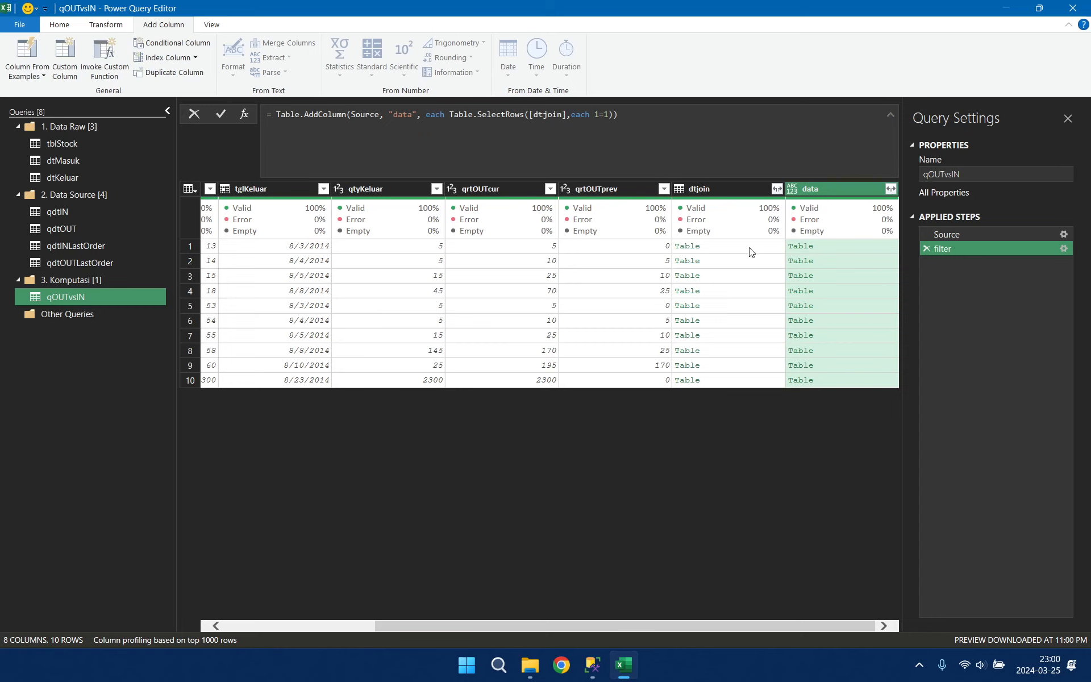
{"action": "left_click", "coordinate": [749, 251]}
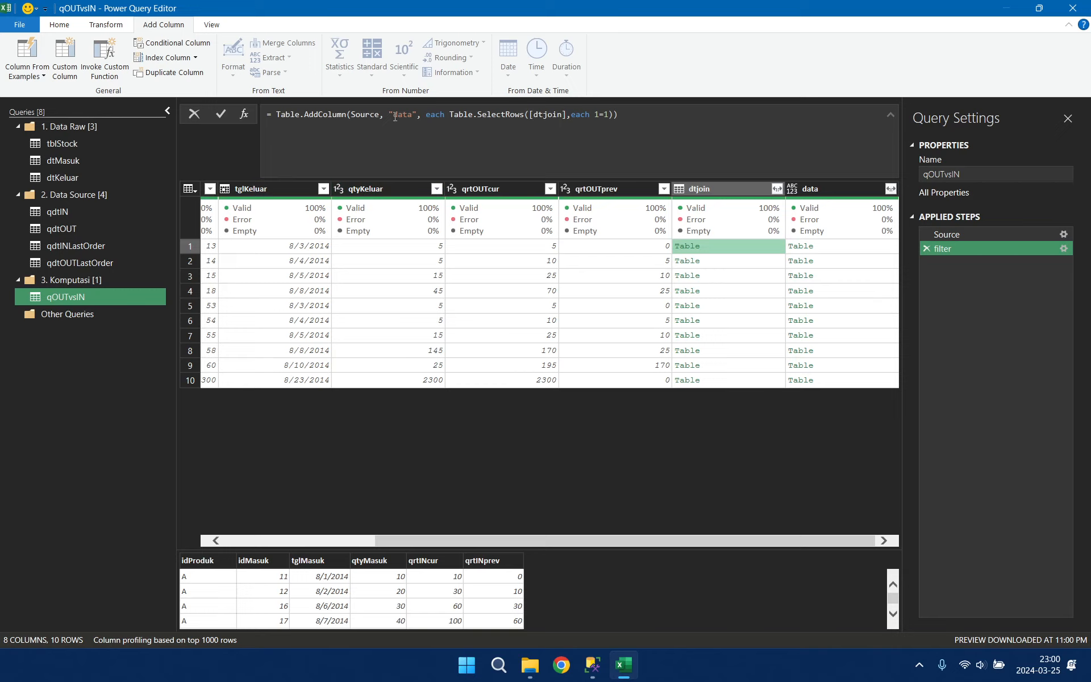
- Replace the outer each with (o)=> in the filter formula and reference the nested table as o[dtjoin]
{"action": "double_click", "coordinate": [435, 115]}
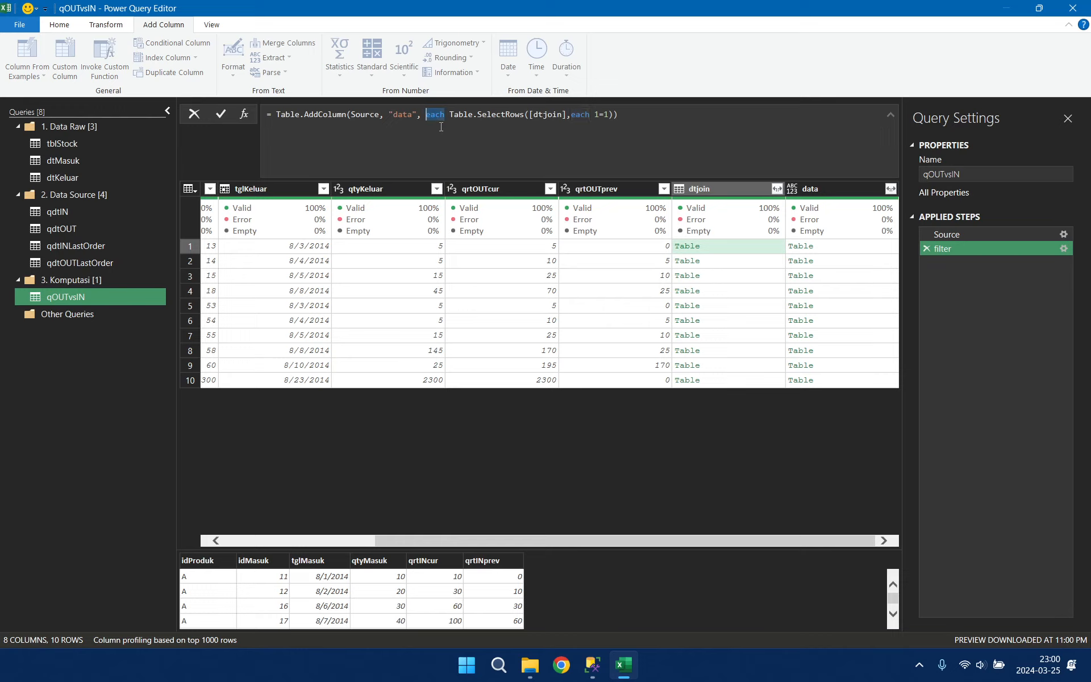
{"action": "type", "text": "(o"}
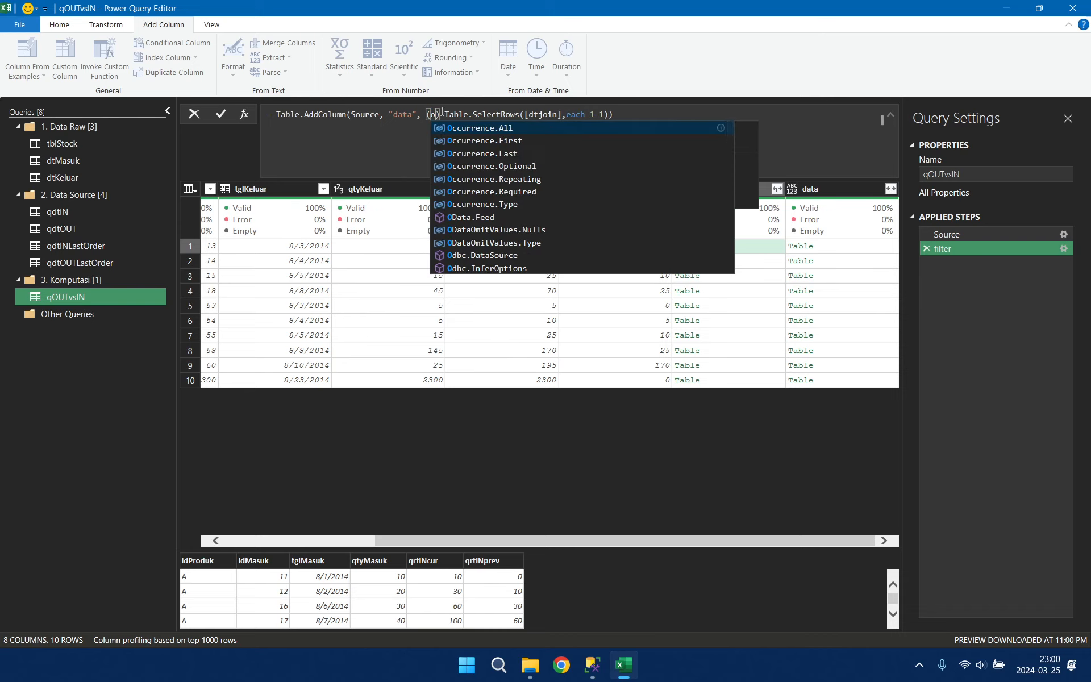
{"action": "key", "text": "Escape"}
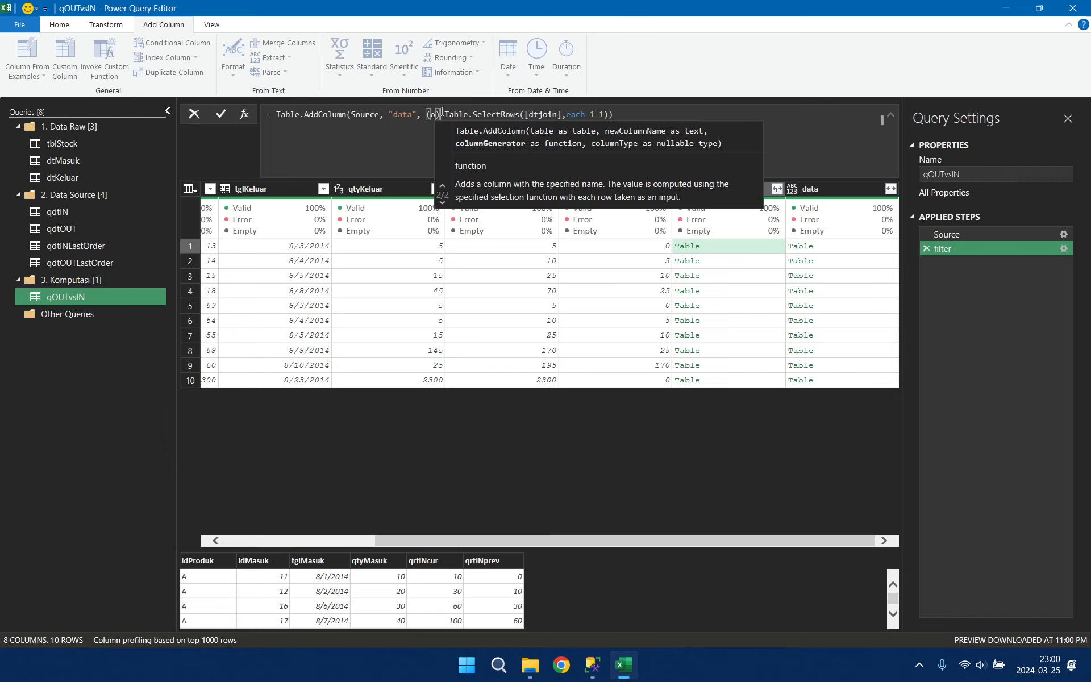
{"action": "type", "text": "=>"}
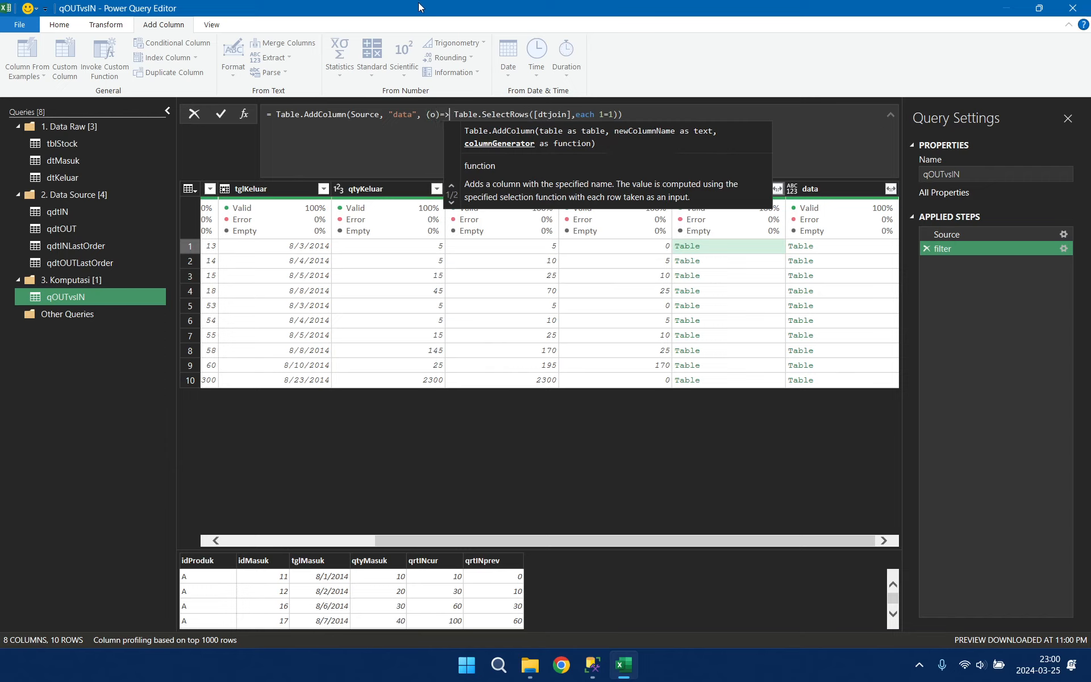
{"action": "left_click", "coordinate": [565, 117]}
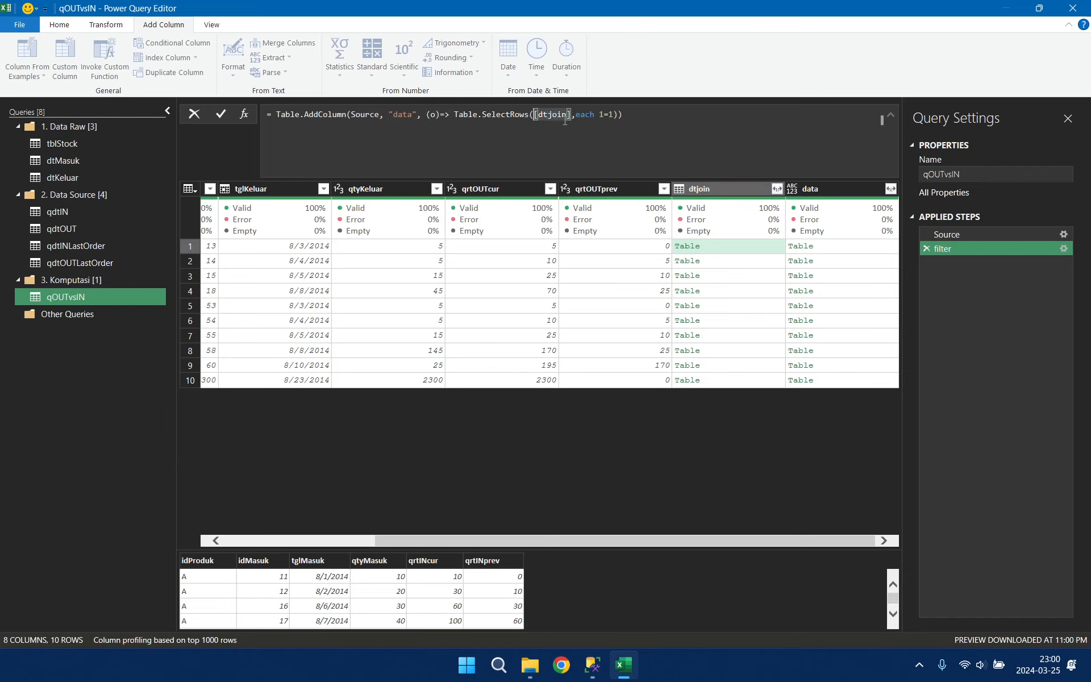
{"action": "type", "text": "o"}
- Replace the inner each of Table.SelectRows with (i)=> and move that argument onto its own line
{"action": "double_click", "coordinate": [591, 117]}
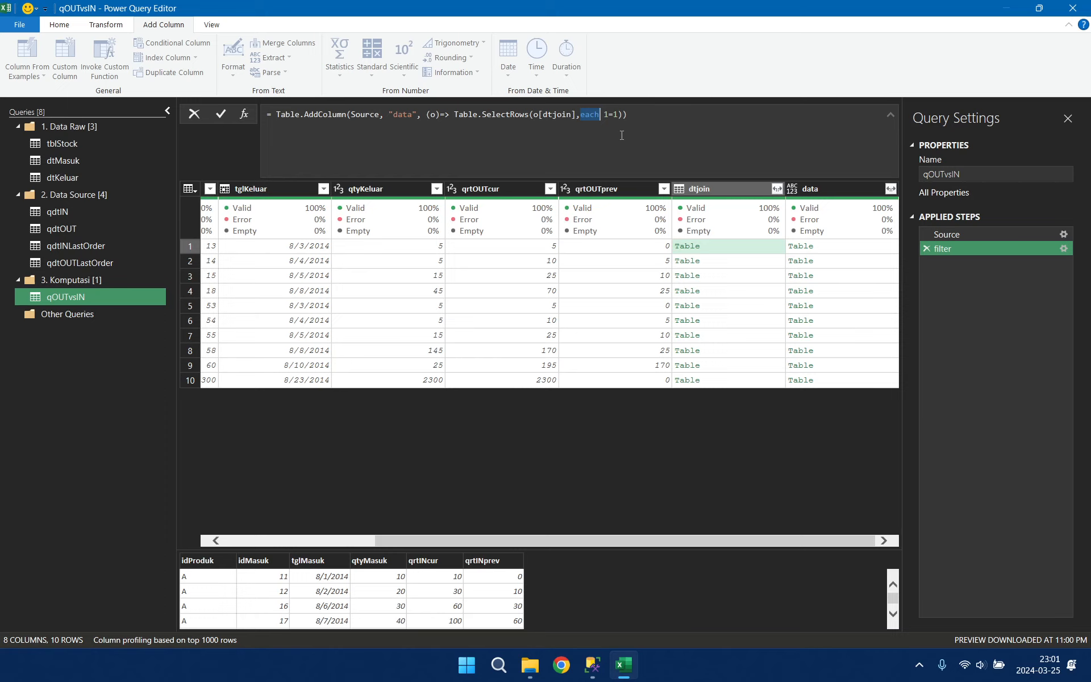
{"action": "type", "text": "(i"}
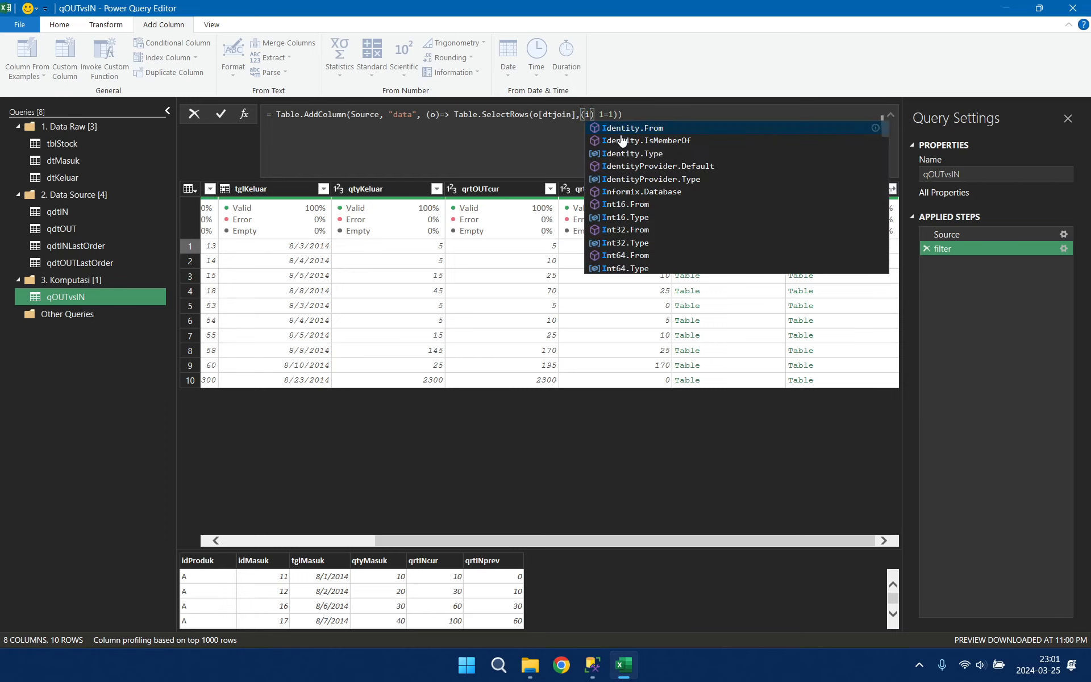
{"action": "key", "text": "Escape"}
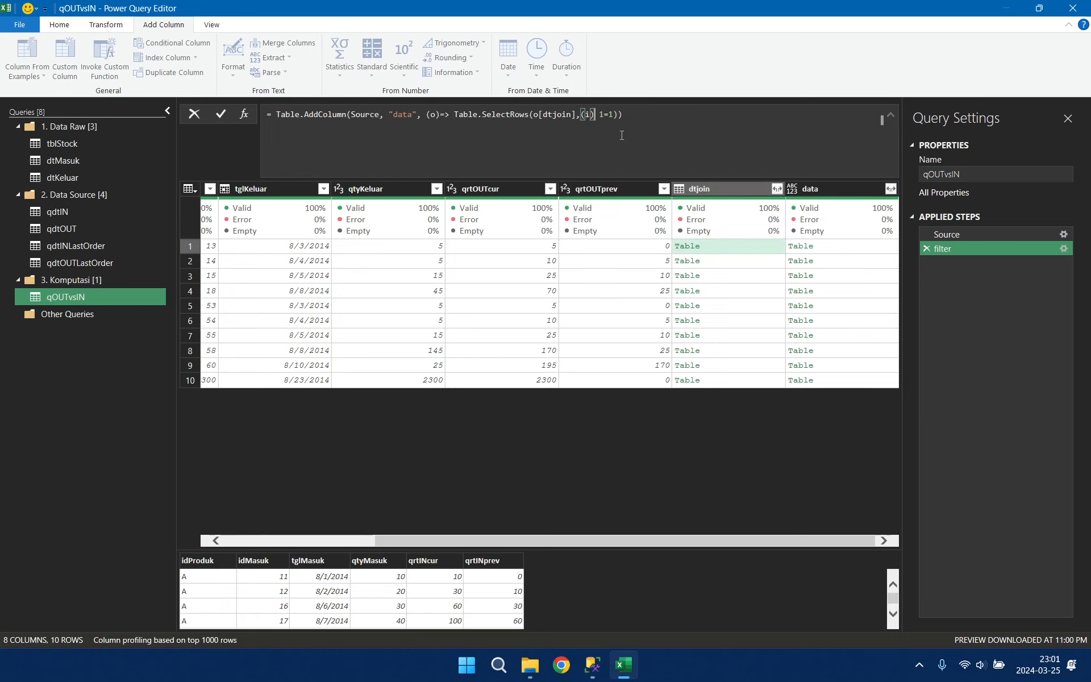
{"action": "type", "text": "=>"}
{"action": "left_click", "coordinate": [577, 115]}
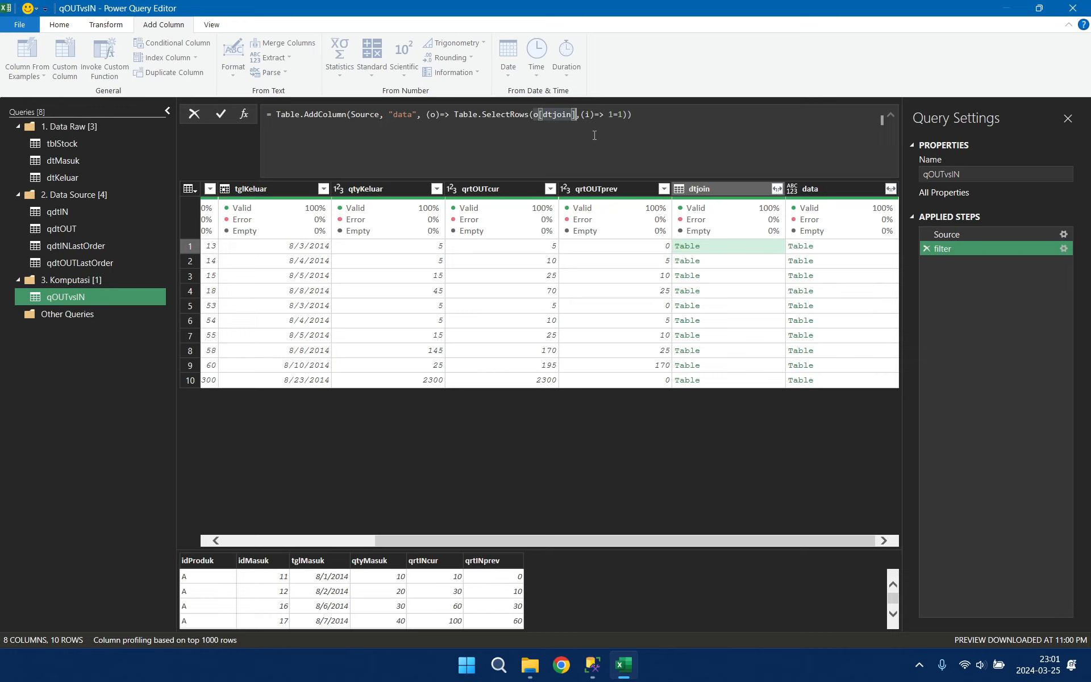
{"action": "key", "text": "shift+Return"}
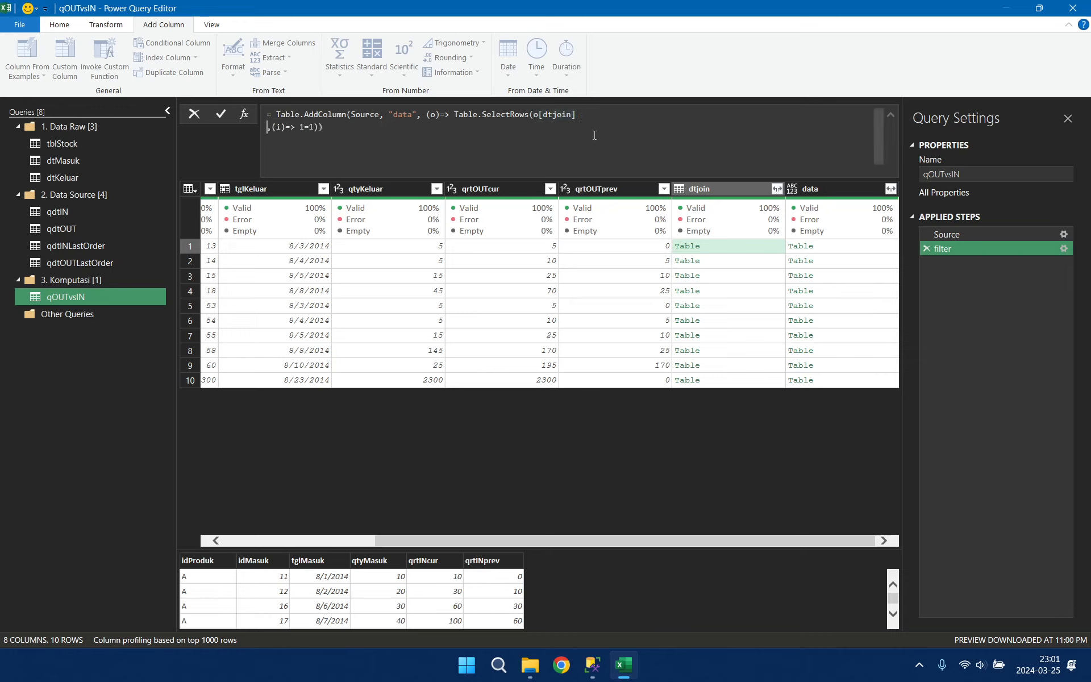
- Replace the 1=1 condition with o[qrtOUTcur]>=i[qrtINprev], putting the closing parentheses on a separate line
{"action": "left_click", "coordinate": [315, 130]}
{"action": "key", "text": "shift+Return"}
{"action": "double_click", "coordinate": [304, 126]}
{"action": "key", "text": "BackSpace"}
{"action": "type", "text": "o[qrtOUTcur"}
{"action": "key", "text": "End"}
{"action": "key", "text": "BackSpace"}
{"action": "key", "text": "BackSpace"}
{"action": "type", "text": ">"}
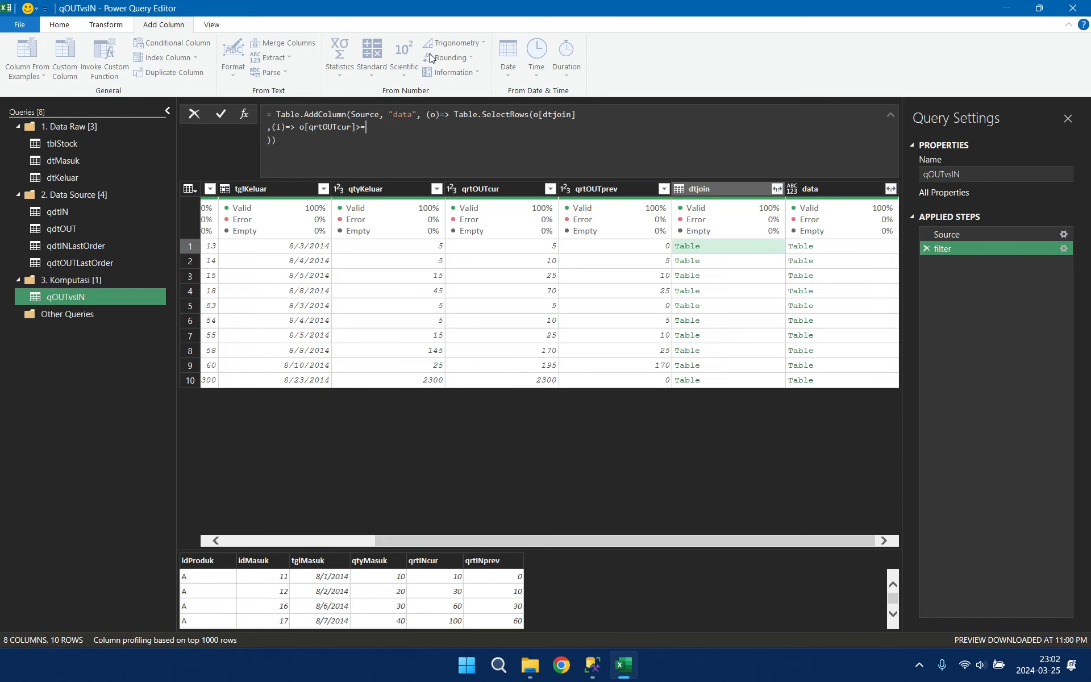
{"action": "type", "text": "=i[qrtINprev]"}
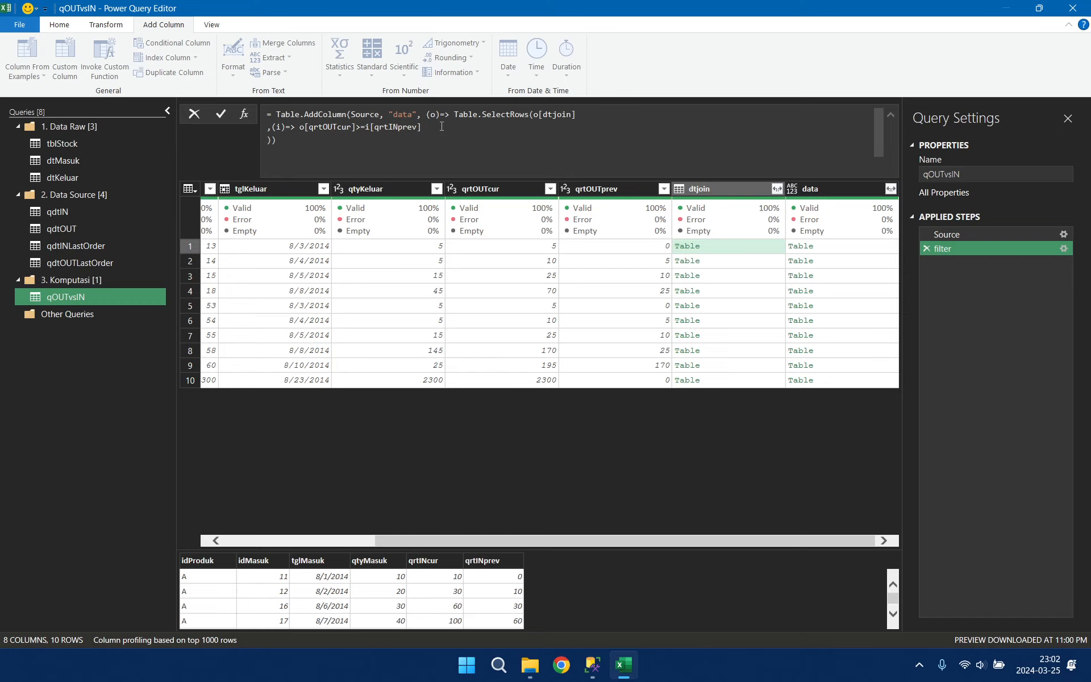
- Extend the row condition with and i[qrtINcur]>o[qrtOUTprev], and apply the formula
{"action": "type", "text": " and"}
{"action": "type", "text": "i"}
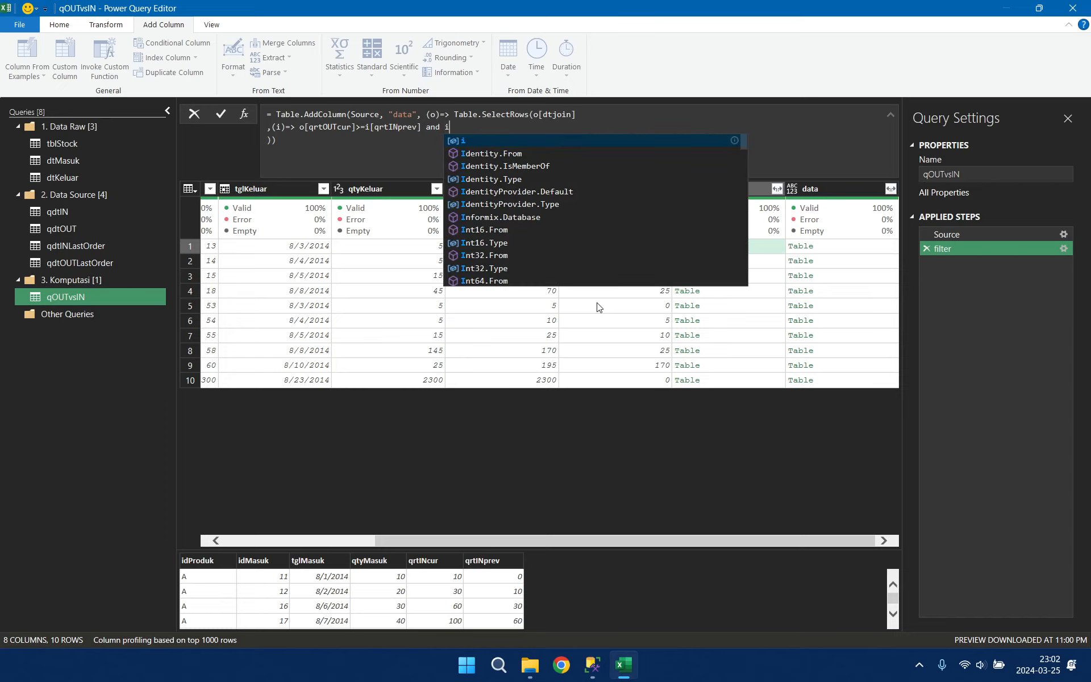
{"action": "type", "text": "[qrtINcur"}
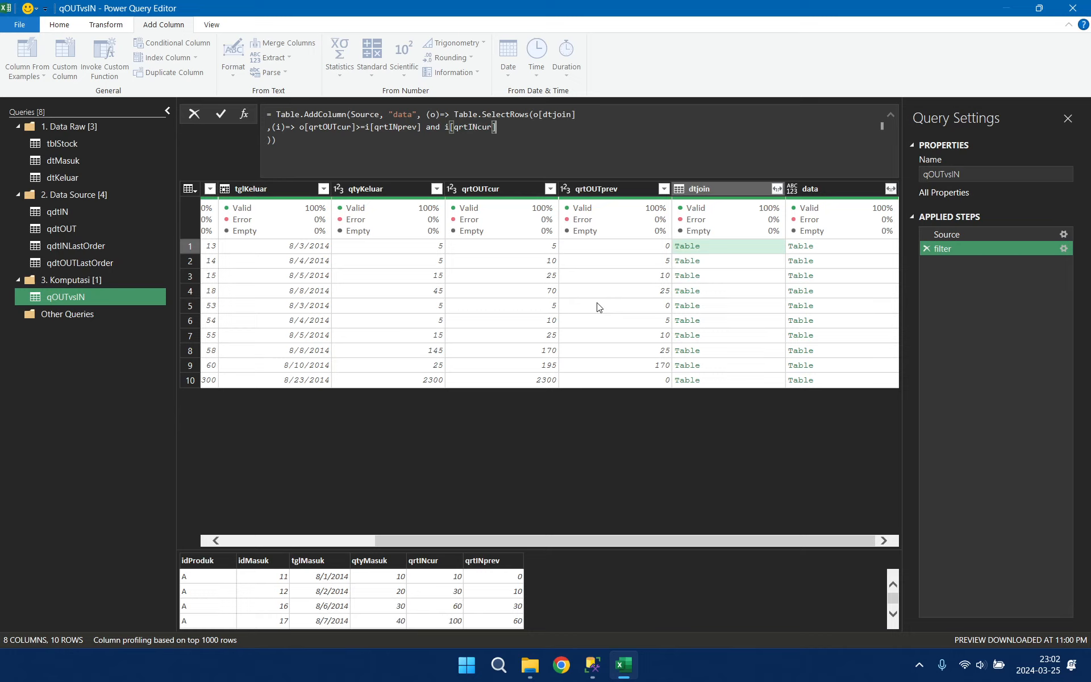
{"action": "key", "text": "Right"}
{"action": "type", "text": ">o"}
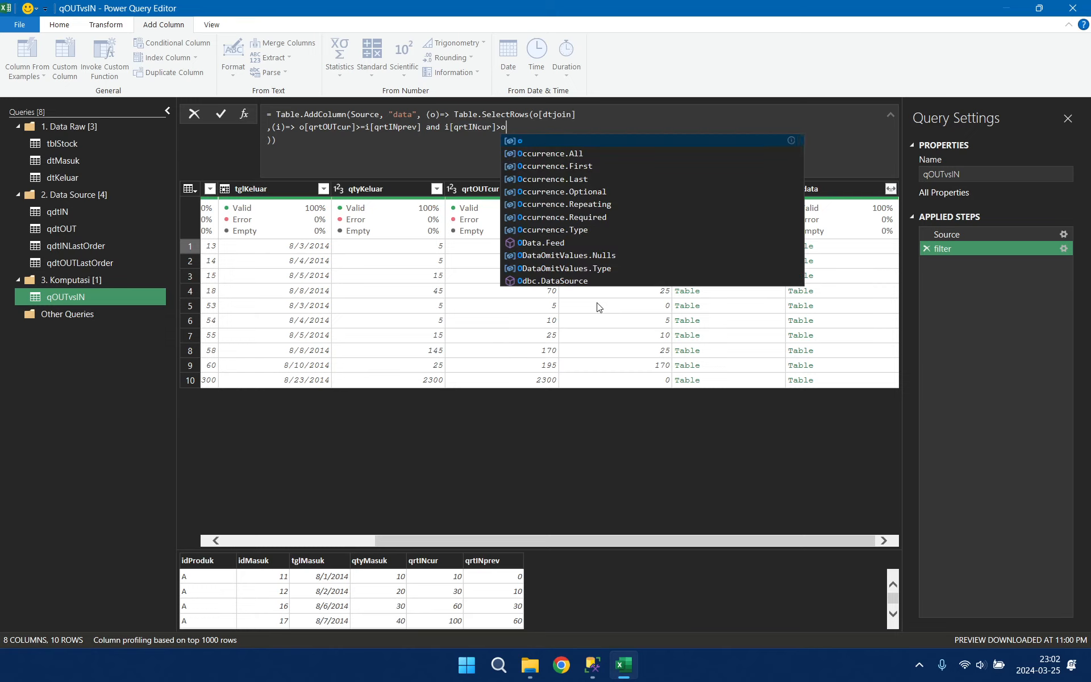
{"action": "type", "text": "["}
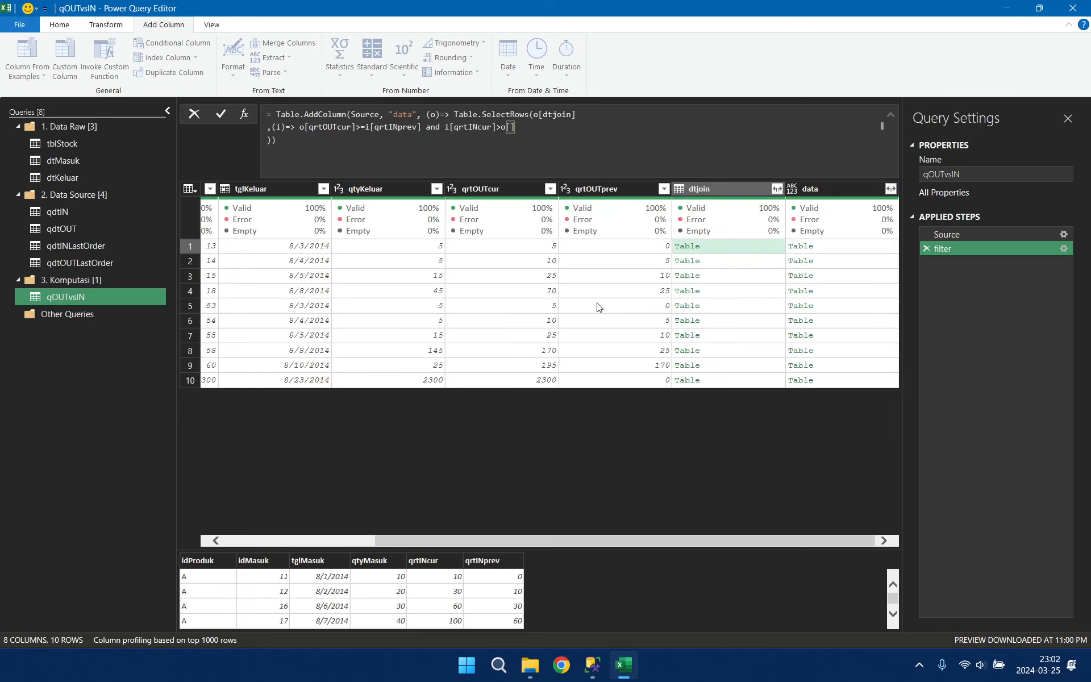
{"action": "type", "text": "qrtOUTprev"}
{"action": "key", "text": "Return"}
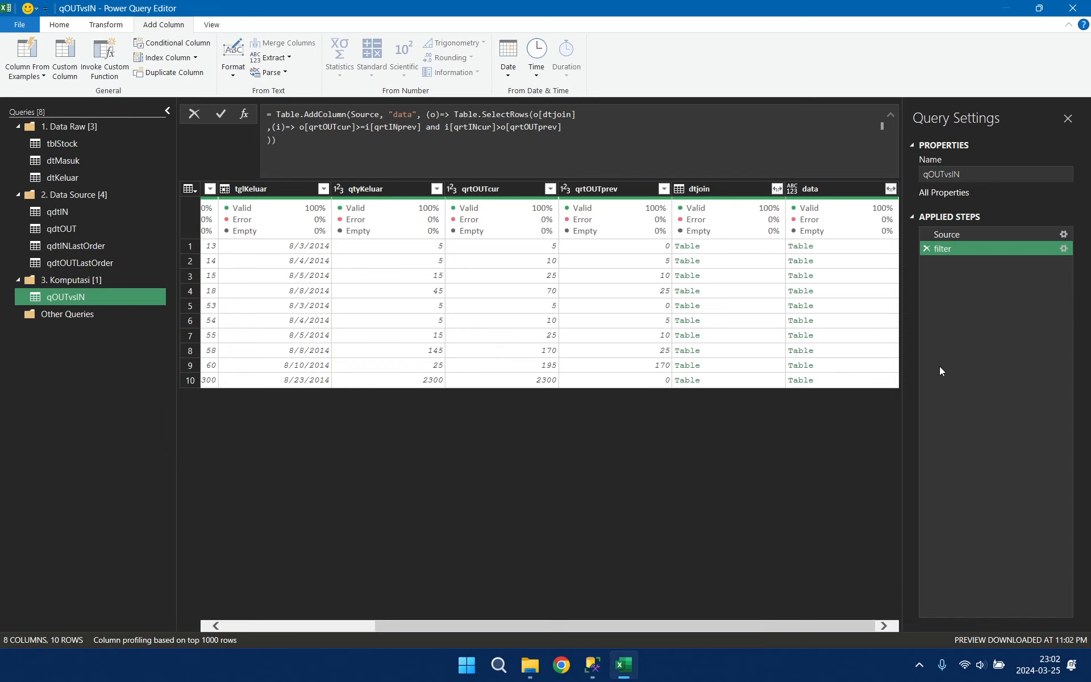
- Preview the filtered nested tables in the data column for rows 10, 9, 8 and 7
{"action": "left_click", "coordinate": [880, 380]}
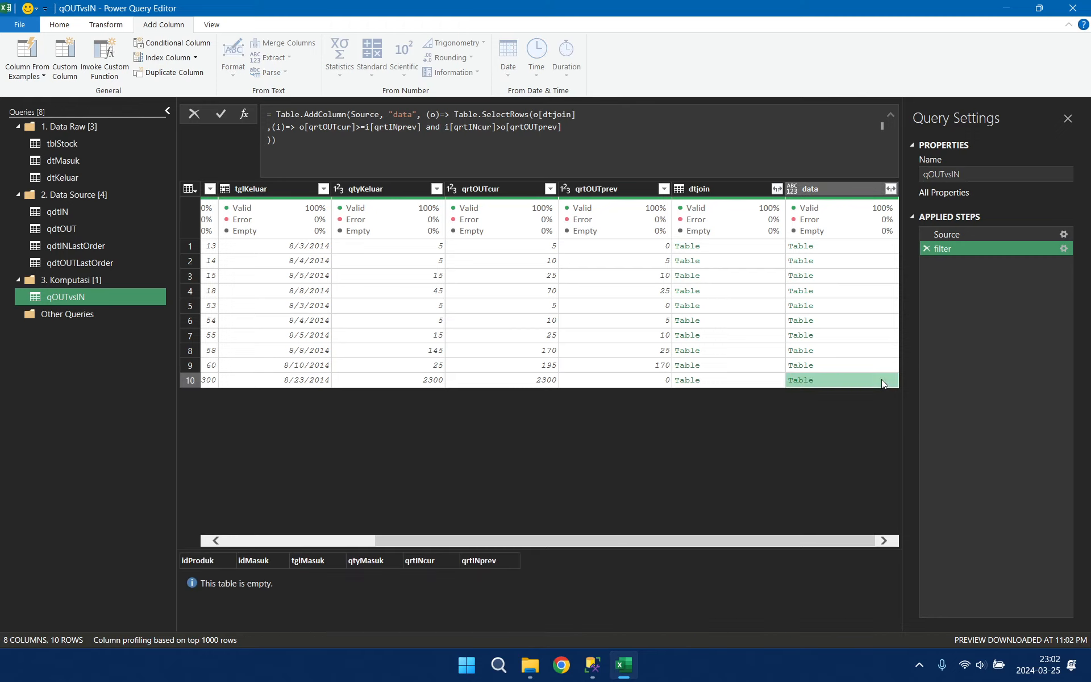
{"action": "left_click", "coordinate": [888, 365]}
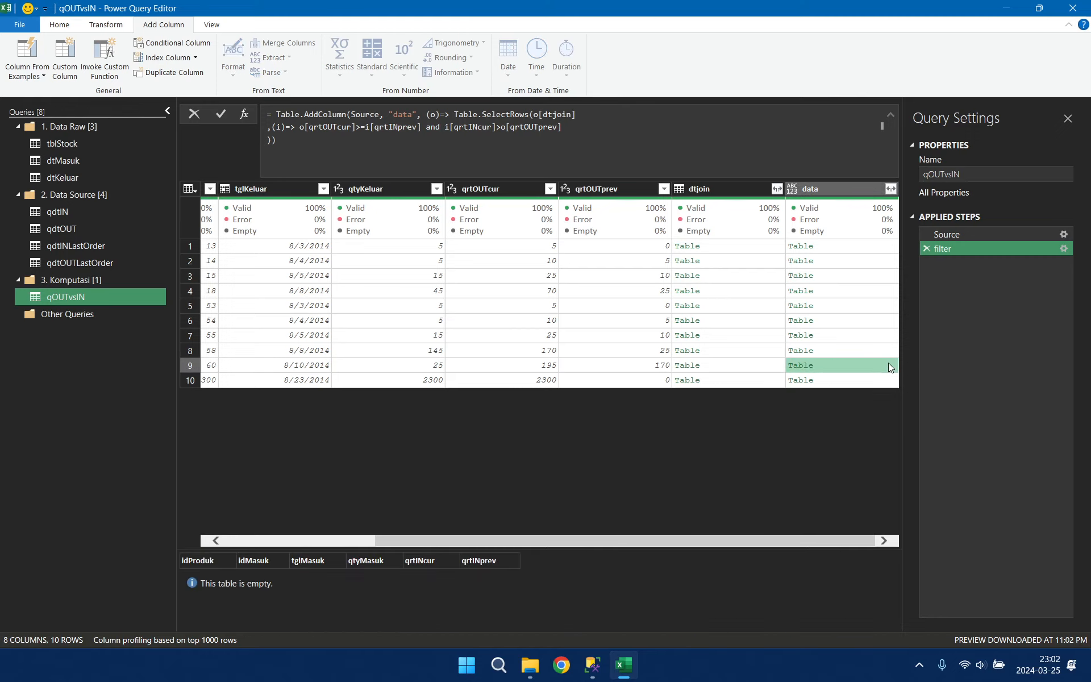
{"action": "left_click", "coordinate": [889, 348]}
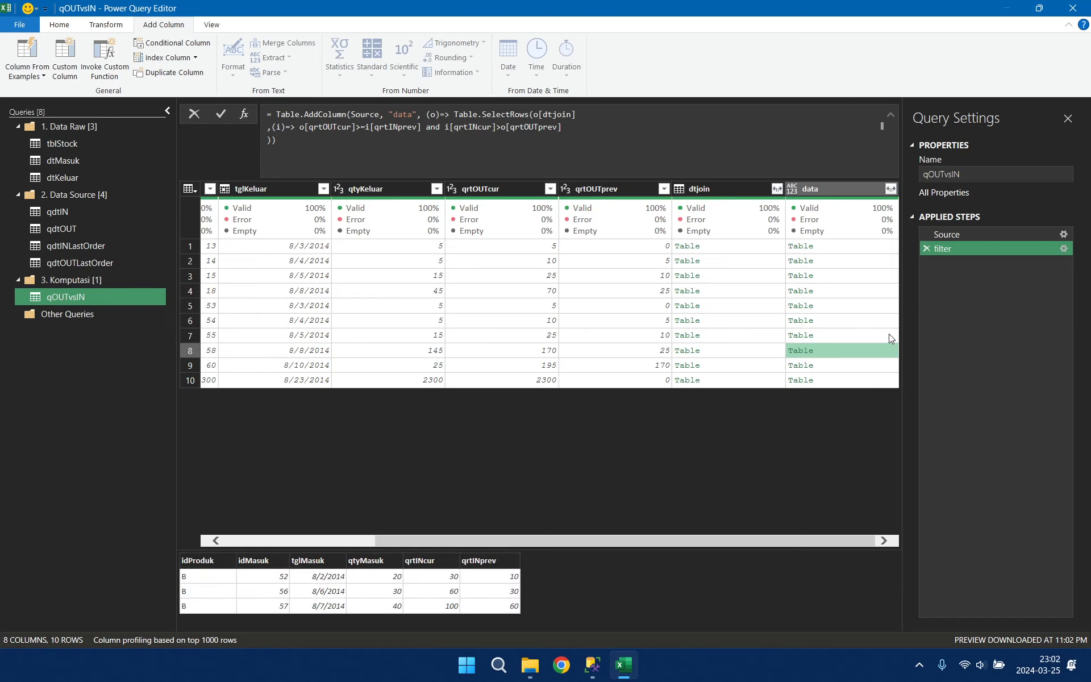
{"action": "left_click", "coordinate": [889, 335]}
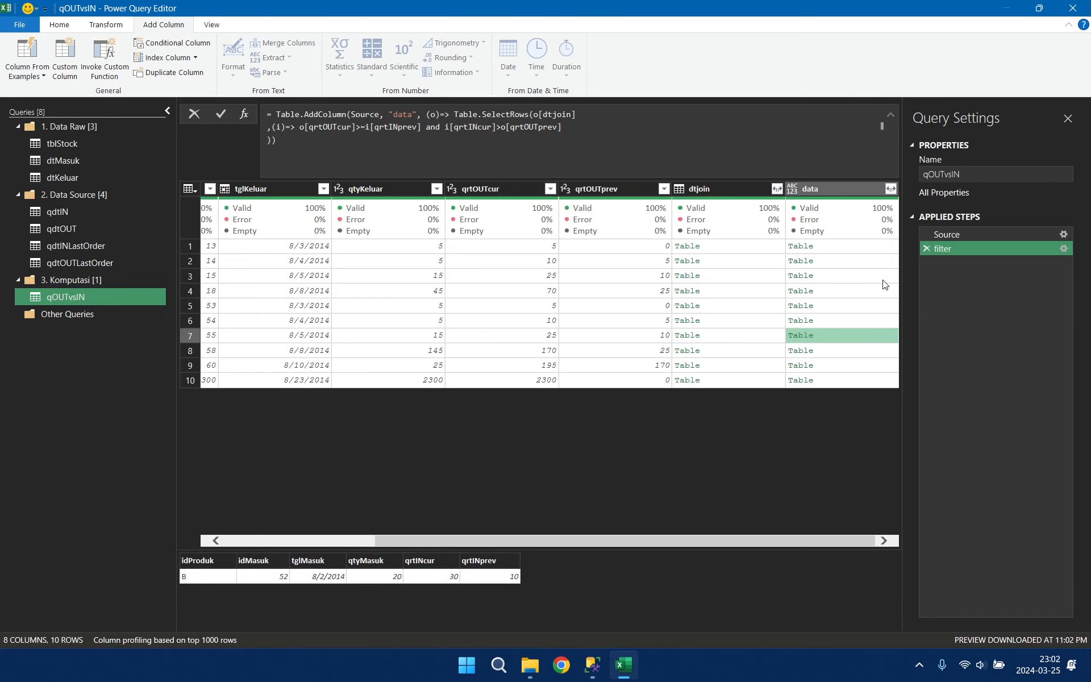
- Remove the dtjoin column and expand data into all its columns except idProduk, without the original column name as prefix
{"action": "right_click", "coordinate": [719, 187]}
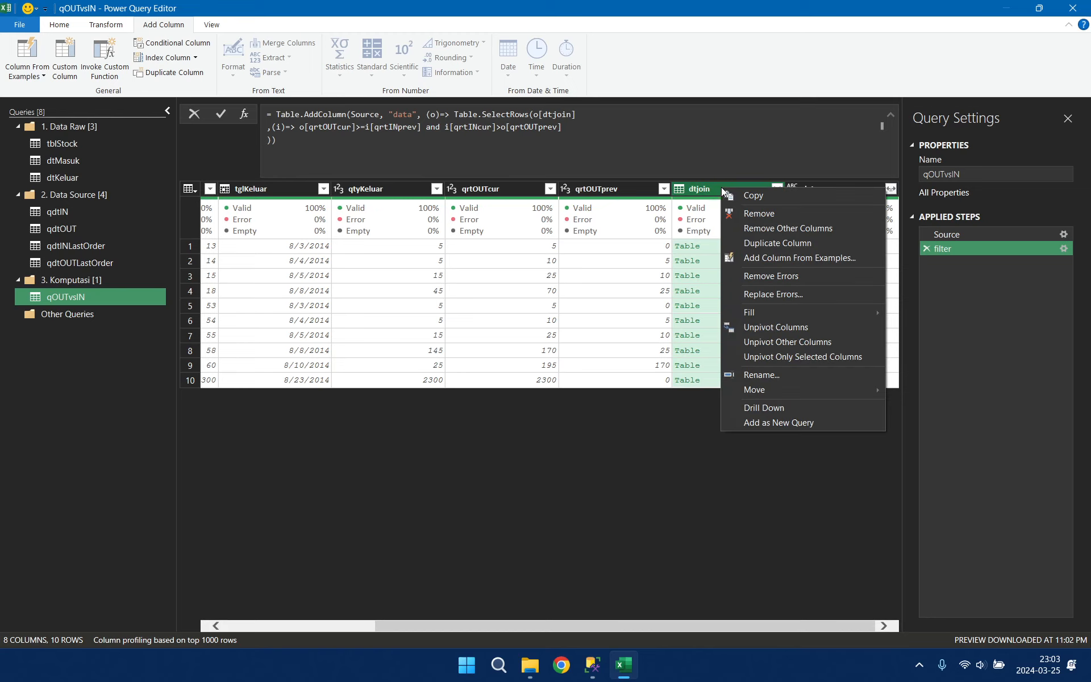
{"action": "left_click", "coordinate": [770, 212]}
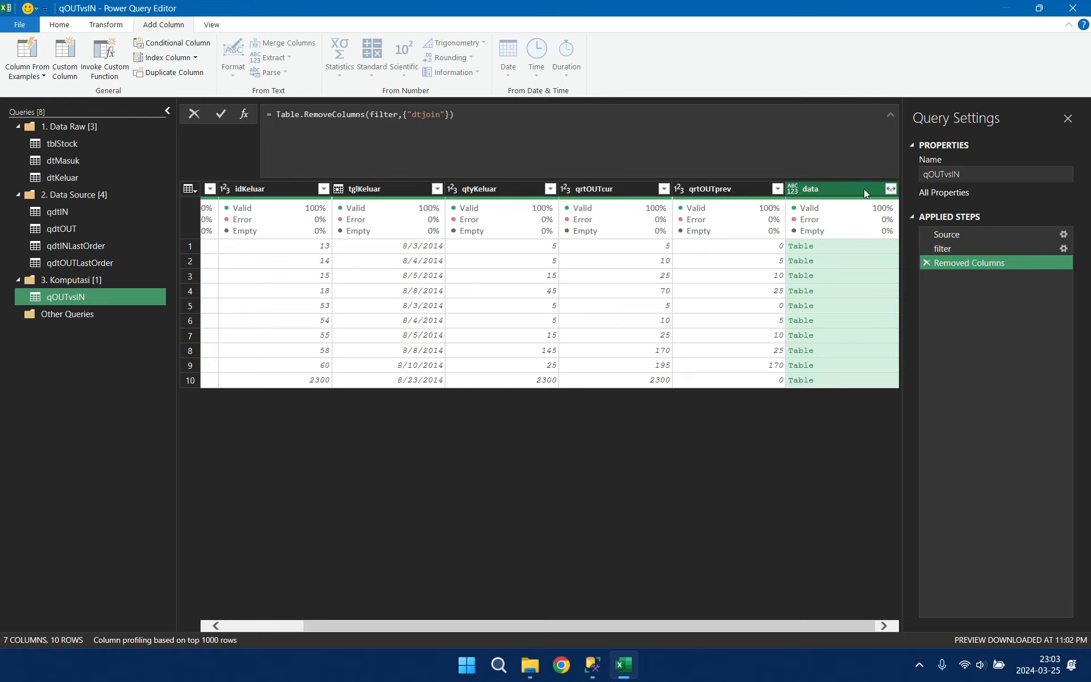
{"action": "left_click", "coordinate": [892, 189]}
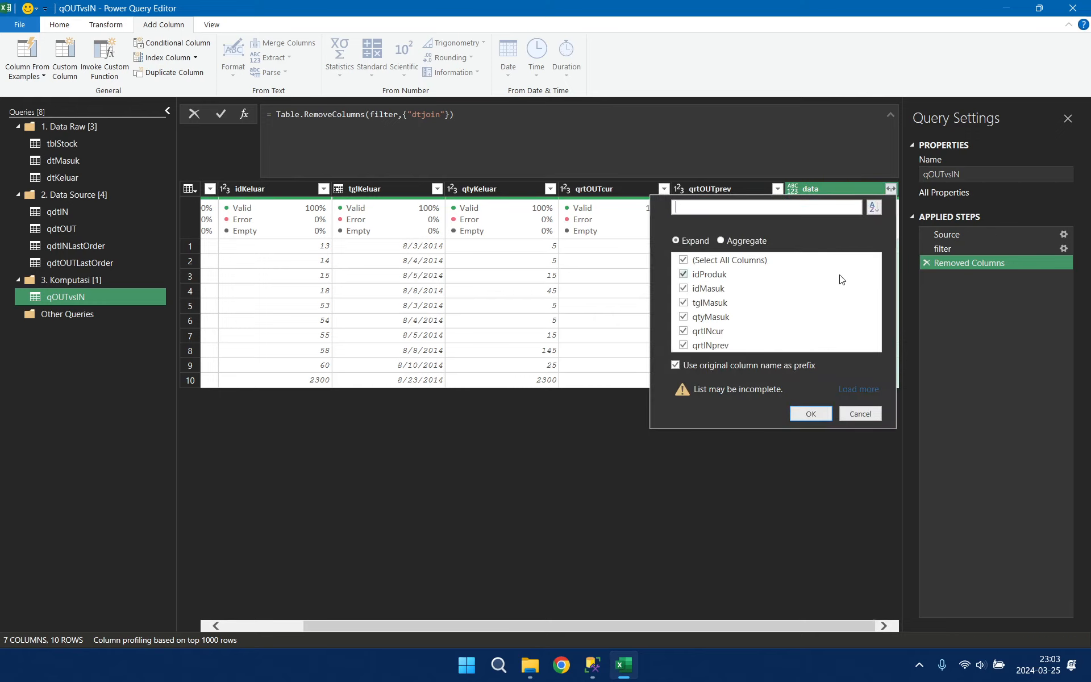
{"action": "left_click", "coordinate": [744, 365]}
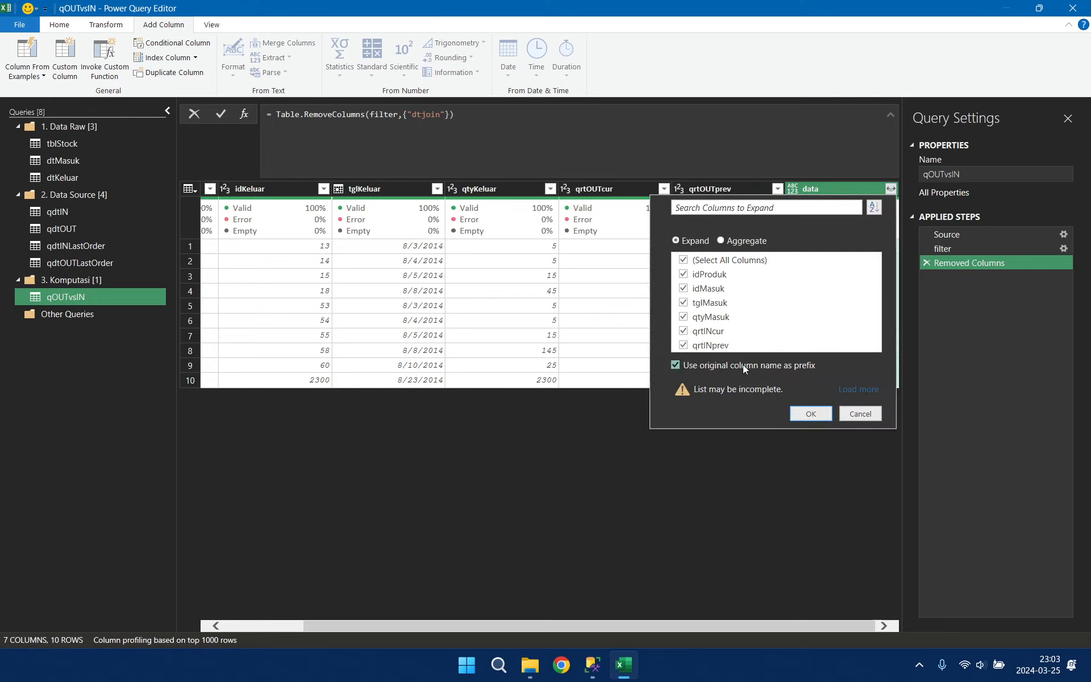
{"action": "left_click", "coordinate": [856, 390]}
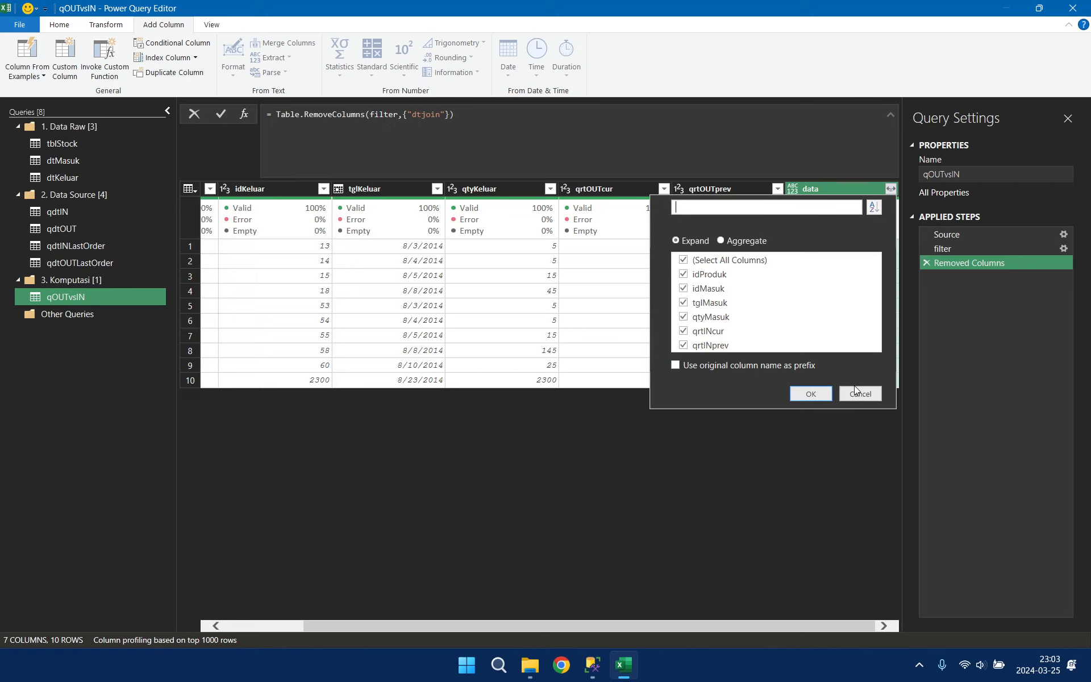
{"action": "left_click", "coordinate": [684, 275]}
{"action": "left_click", "coordinate": [811, 393]}
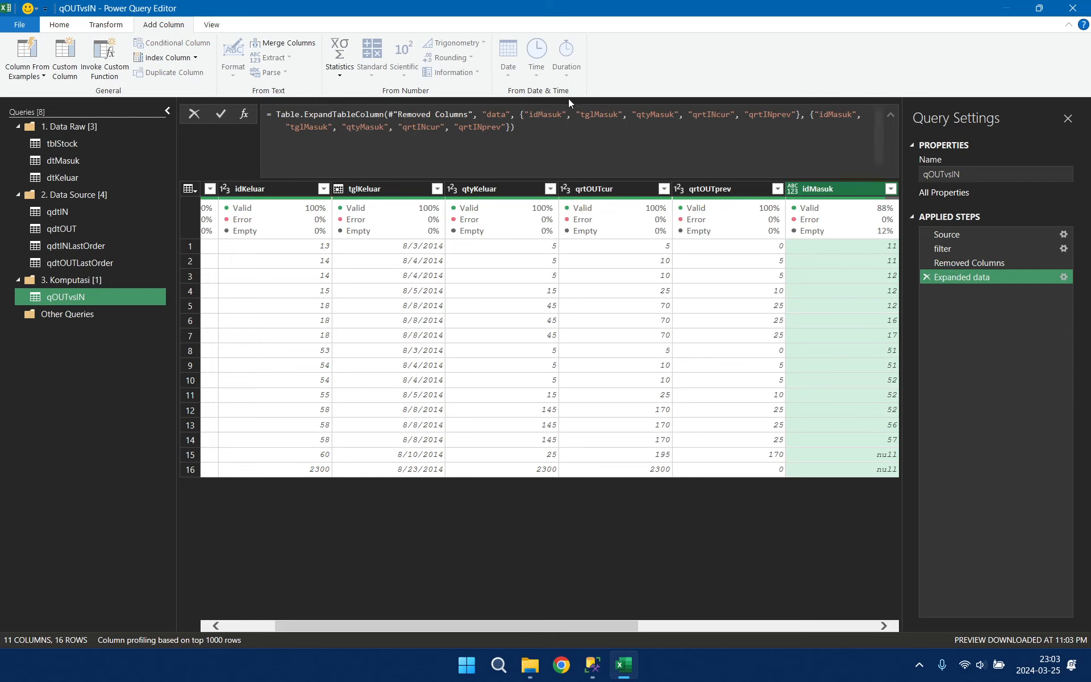
- Delete the duplicate column-name list from the Table.ExpandTableColumn formula and apply it
{"action": "left_click", "coordinate": [520, 116]}
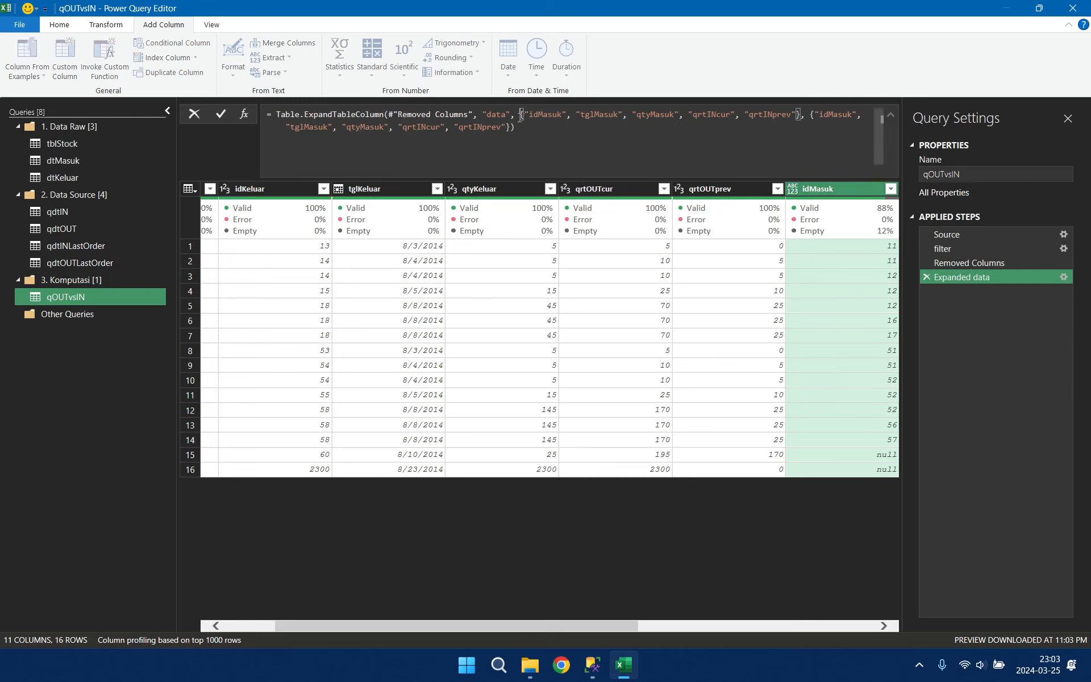
{"action": "left_click", "coordinate": [810, 113], "text": "shift"}
{"action": "key", "text": "Delete"}
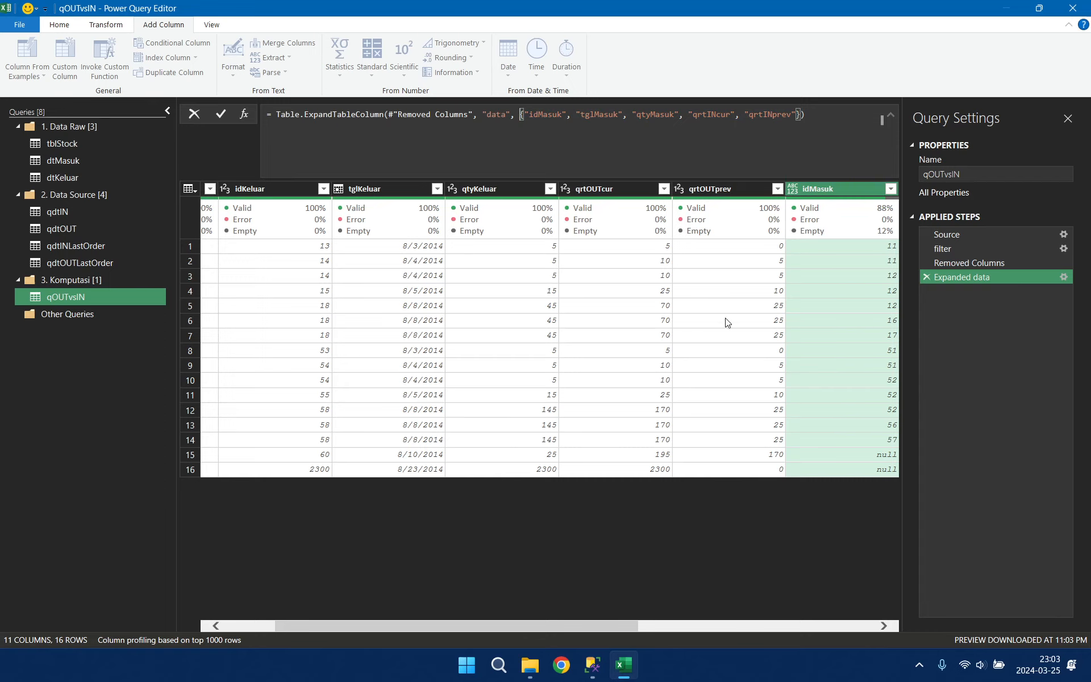
{"action": "key", "text": "Return"}
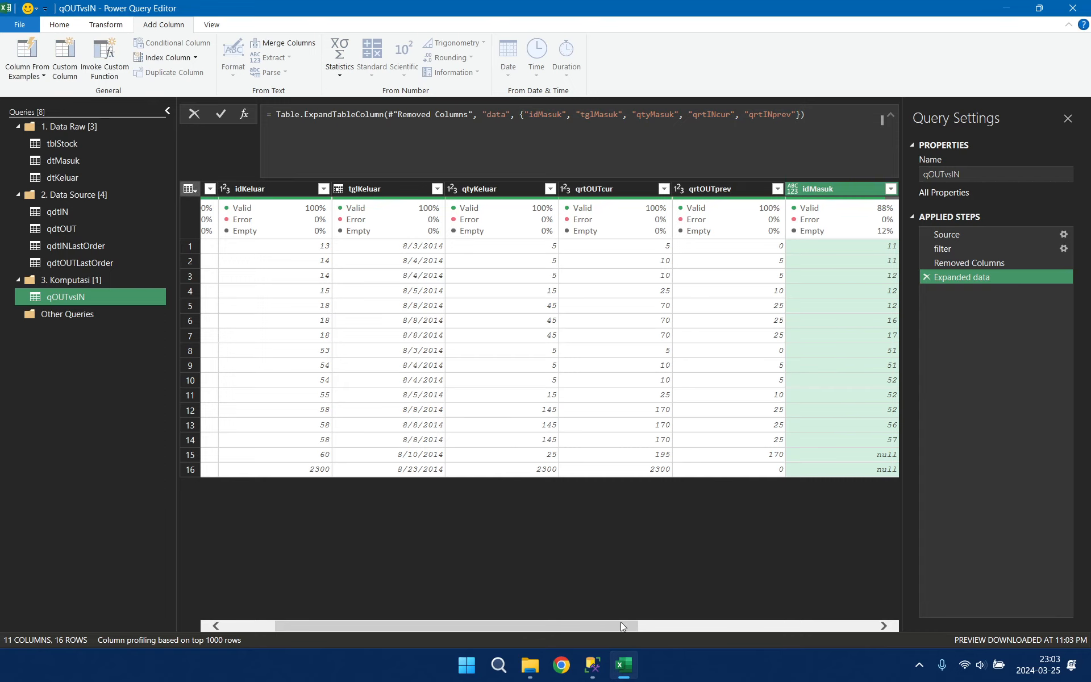
- Change the data type of the idMasuk, qtyMasuk, qrtINcur and qrtINprev columns to Whole Number
{"action": "left_click_drag", "start_coordinate": [621, 625], "coordinate": [859, 625]}
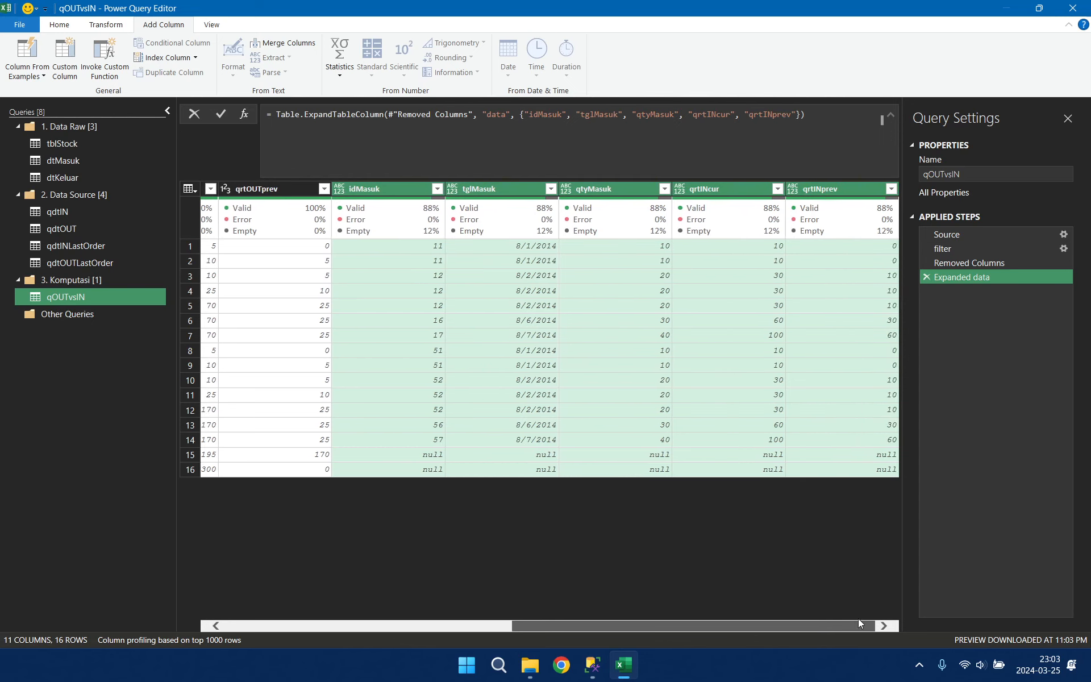
{"action": "left_click", "coordinate": [405, 185]}
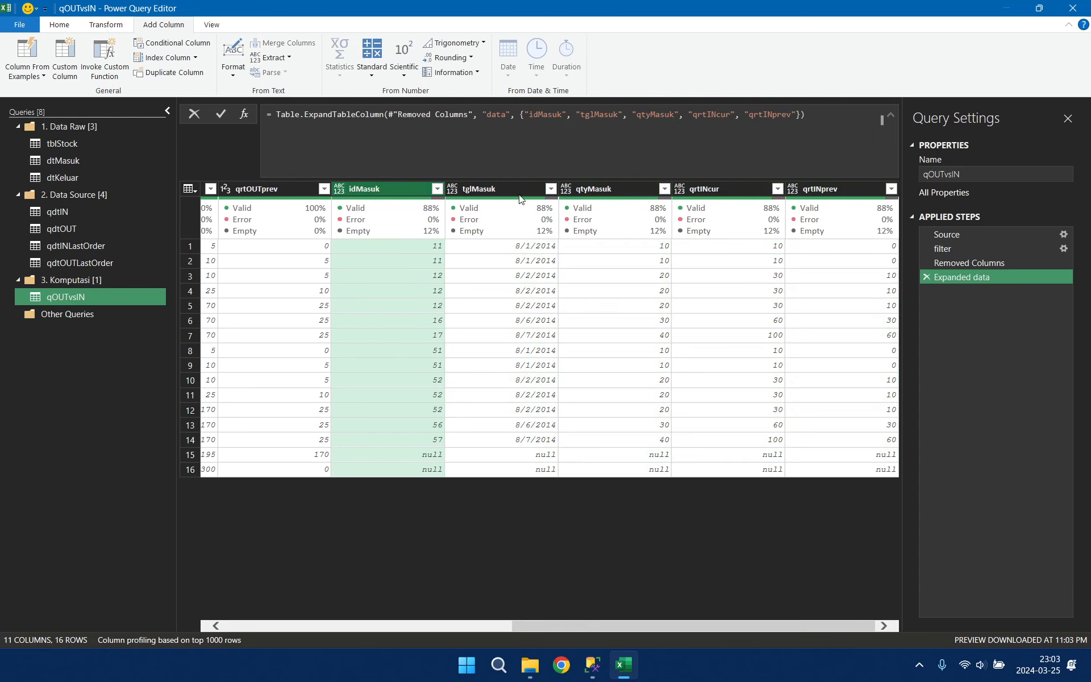
{"action": "left_click", "coordinate": [625, 187], "text": "ctrl"}
{"action": "left_click", "coordinate": [728, 189], "text": "ctrl"}
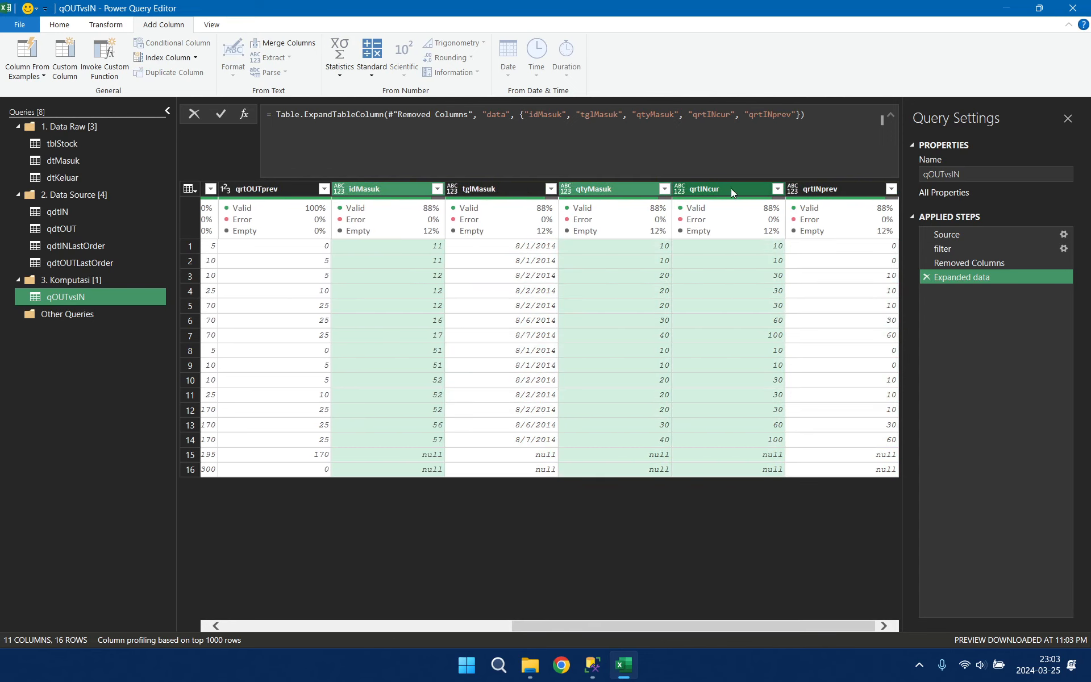
{"action": "left_click", "coordinate": [825, 185], "text": "ctrl"}
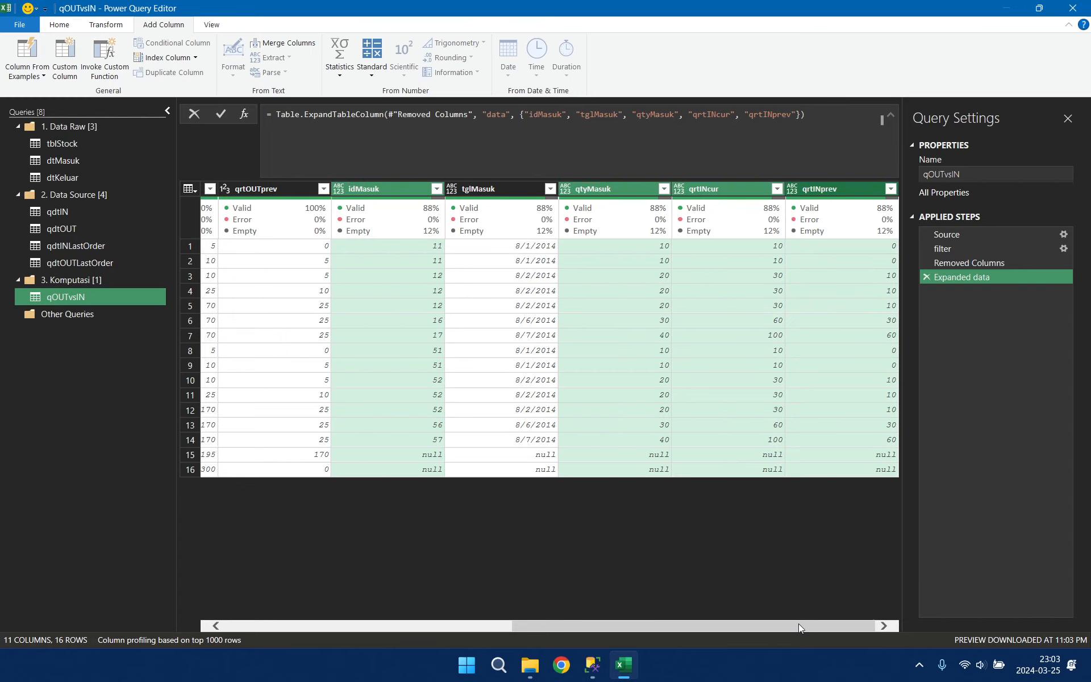
{"action": "left_click_drag", "start_coordinate": [817, 625], "coordinate": [761, 626]}
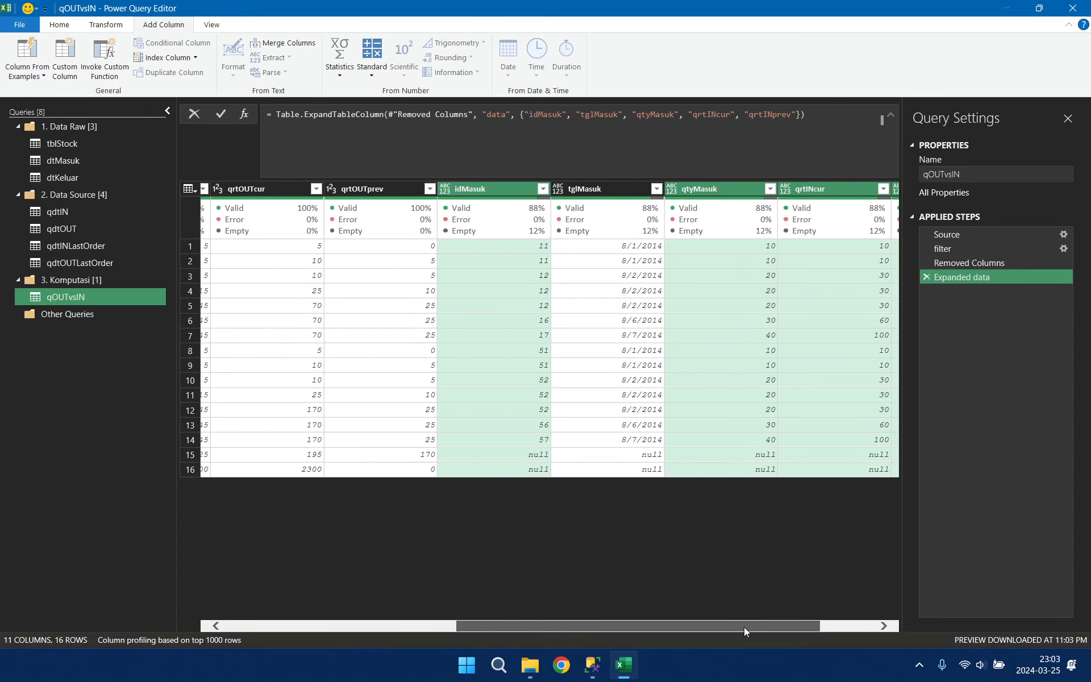
{"action": "left_click", "coordinate": [107, 25]}
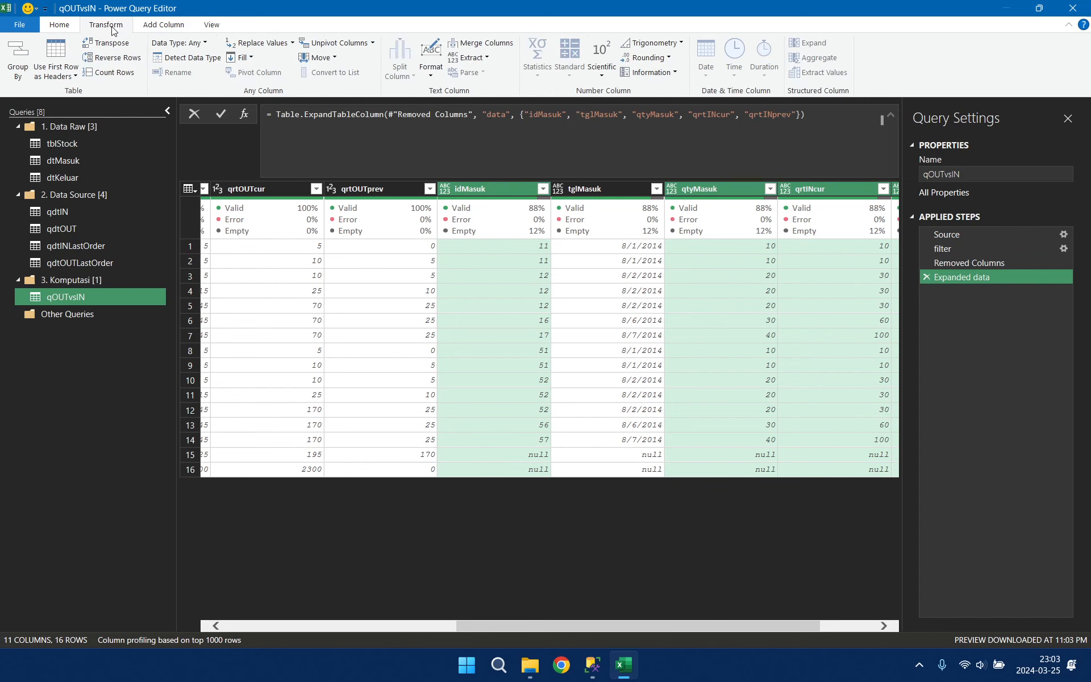
{"action": "left_click", "coordinate": [194, 43]}
{"action": "left_click", "coordinate": [206, 90]}
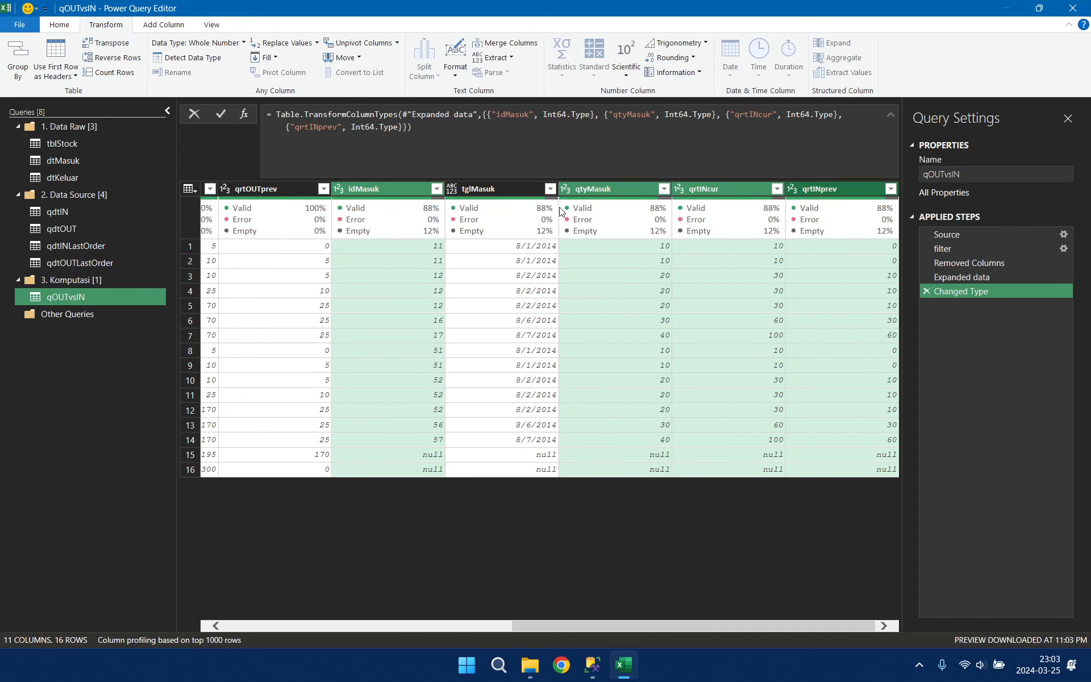
- Change the data type of the tglMasuk column to Date
{"action": "left_click", "coordinate": [525, 188]}
{"action": "left_click", "coordinate": [195, 40]}
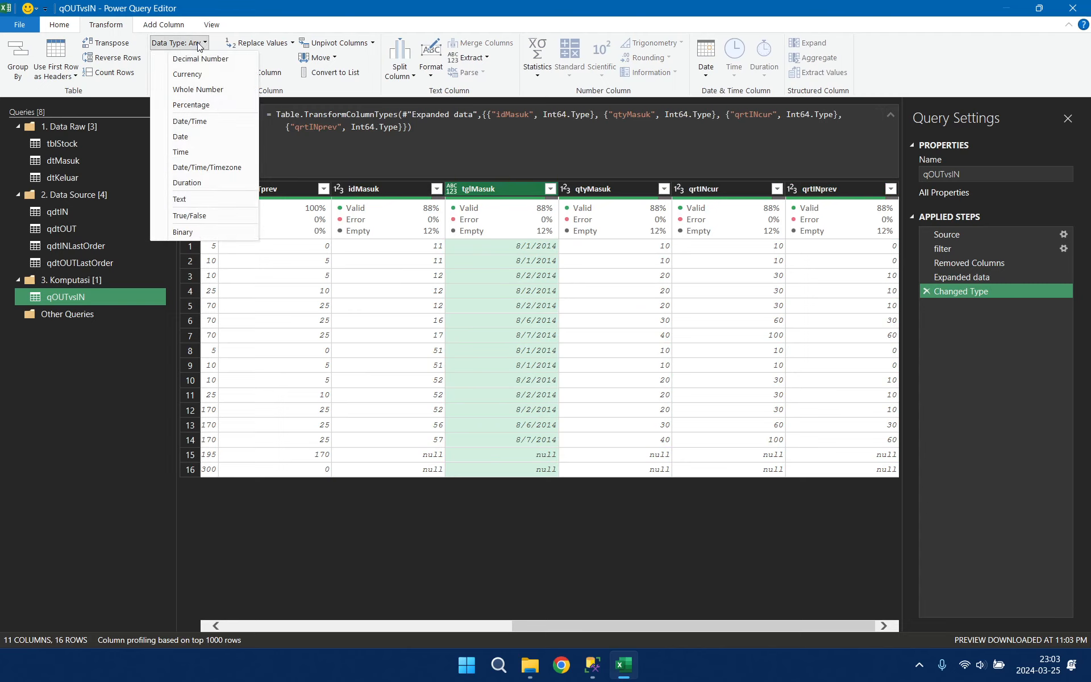
{"action": "left_click", "coordinate": [222, 137]}
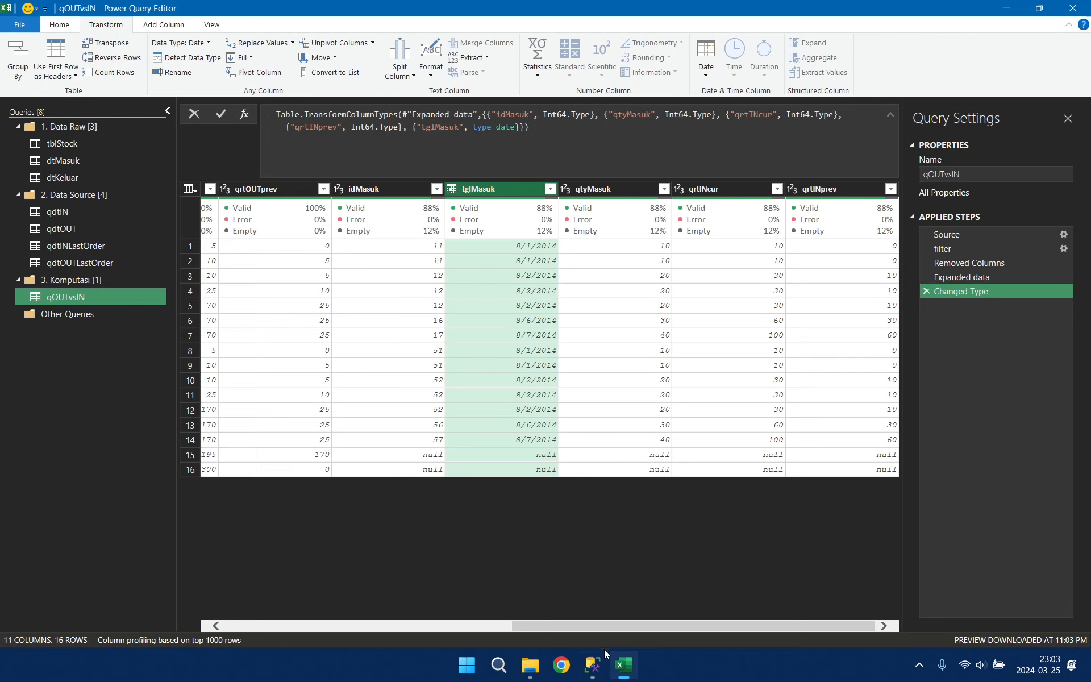
- Review the expanded table's columns and the qtyOUTneeded expression of the query in SQL Server Management Studio, and return to Power Query Editor
{"action": "left_click_drag", "start_coordinate": [605, 626], "coordinate": [281, 628]}
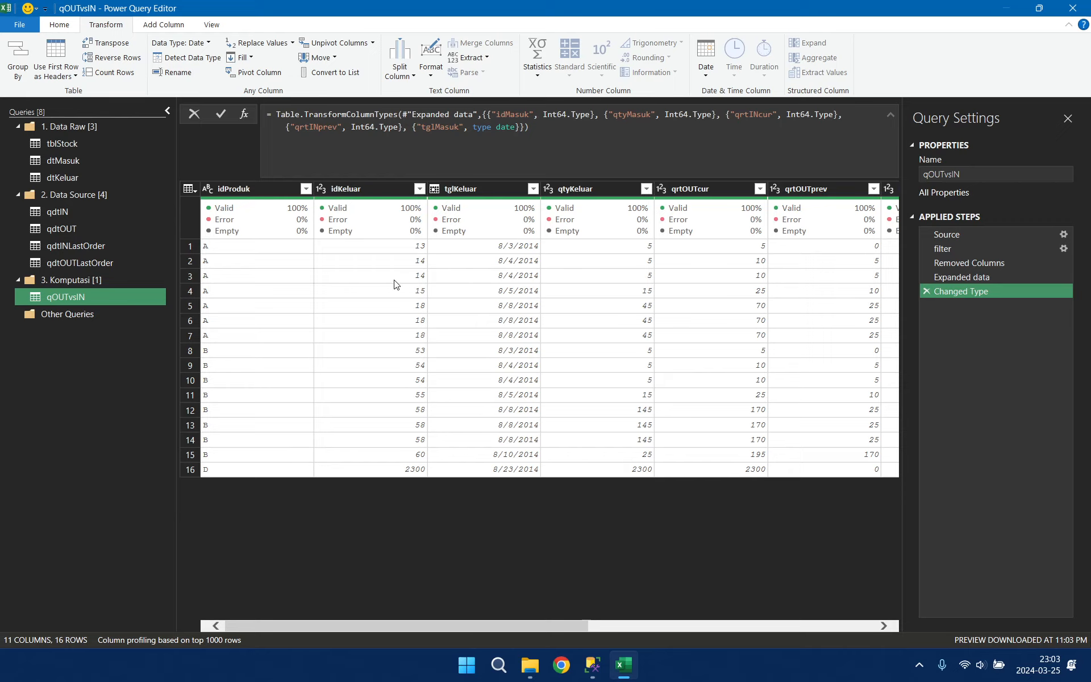
{"action": "left_click_drag", "start_coordinate": [438, 625], "coordinate": [700, 632]}
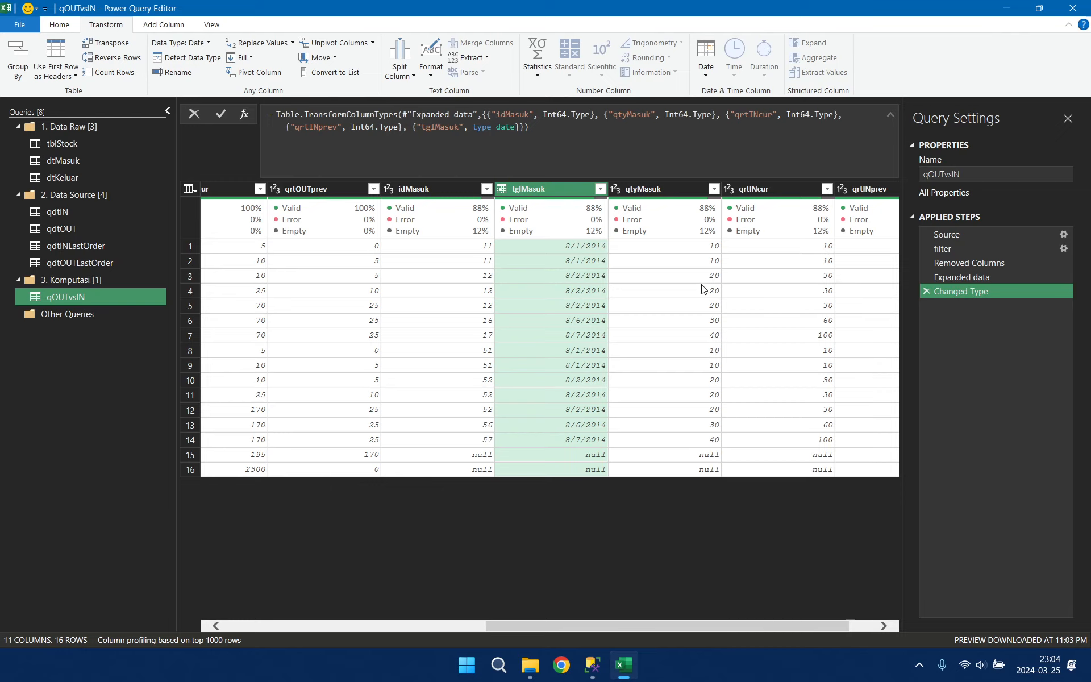
{"action": "left_click_drag", "start_coordinate": [547, 624], "coordinate": [620, 625]}
{"action": "left_click", "coordinate": [595, 669]}
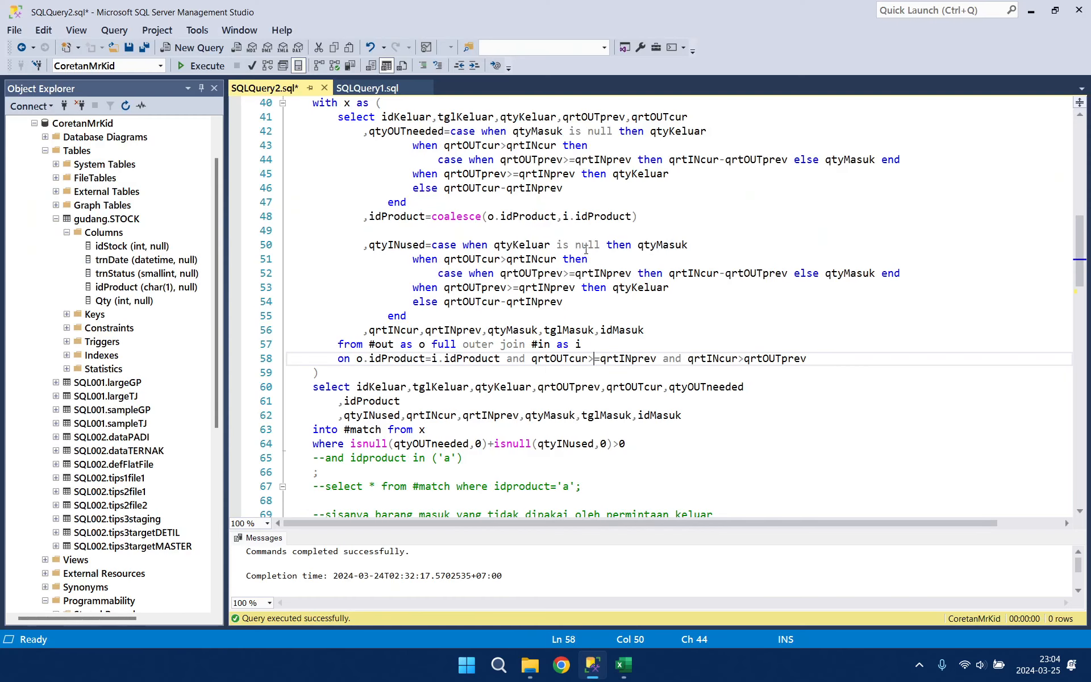
{"action": "double_click", "coordinate": [414, 134]}
{"action": "mouse_move", "coordinate": [638, 677]}
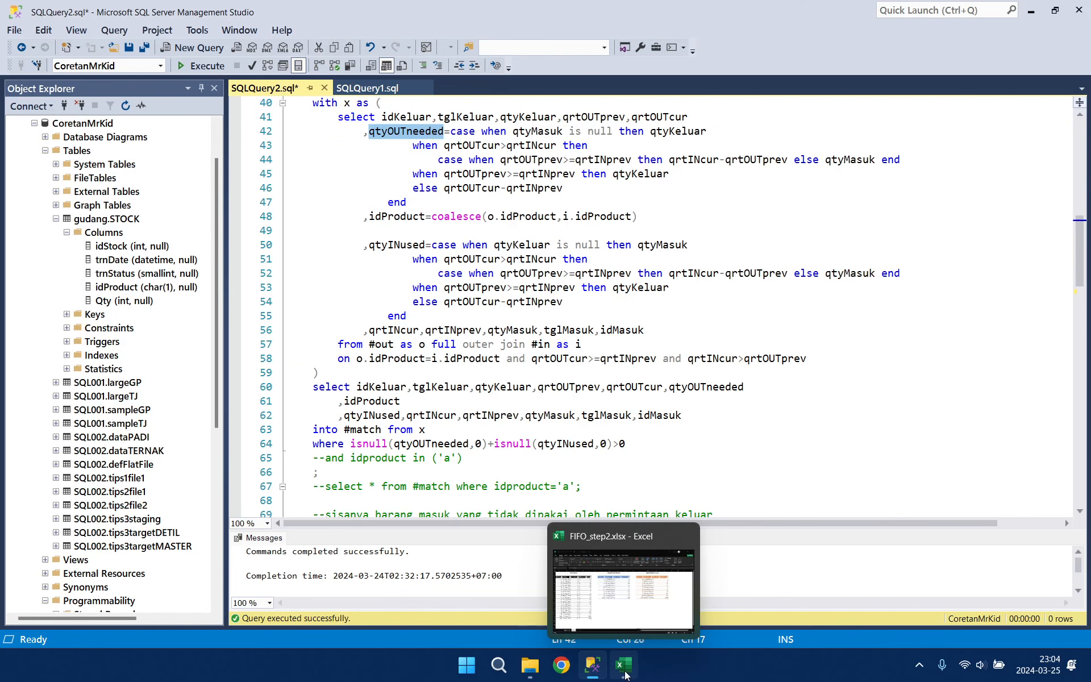
{"action": "left_click", "coordinate": [682, 574]}
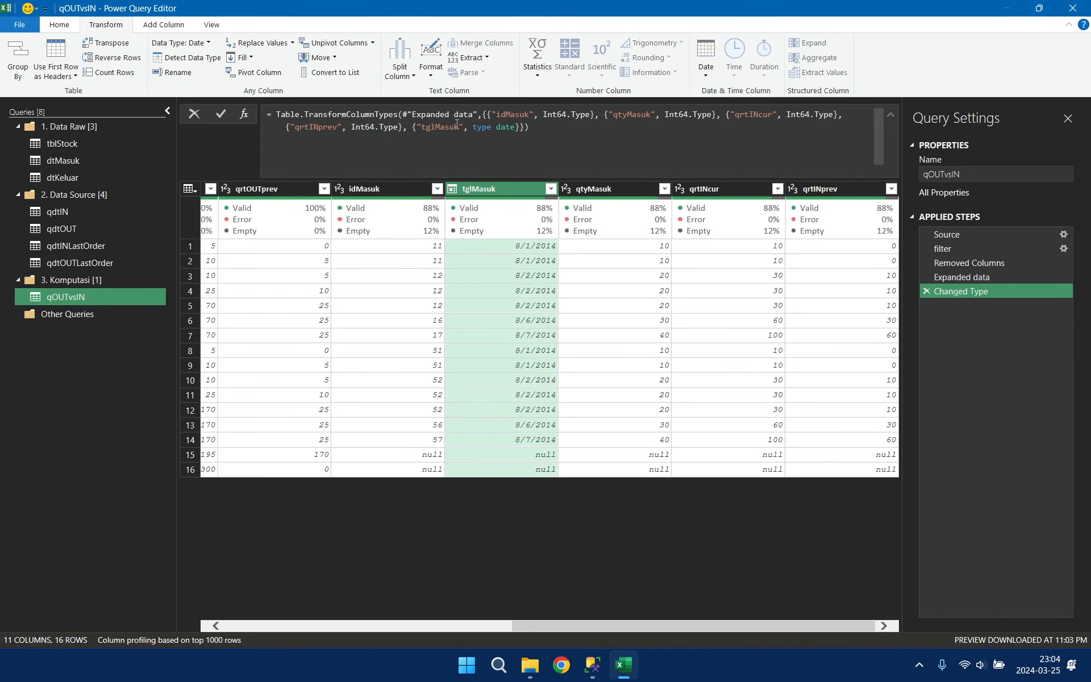
- Rename the Changed Type applied step as chgType
{"action": "right_click", "coordinate": [963, 295]}
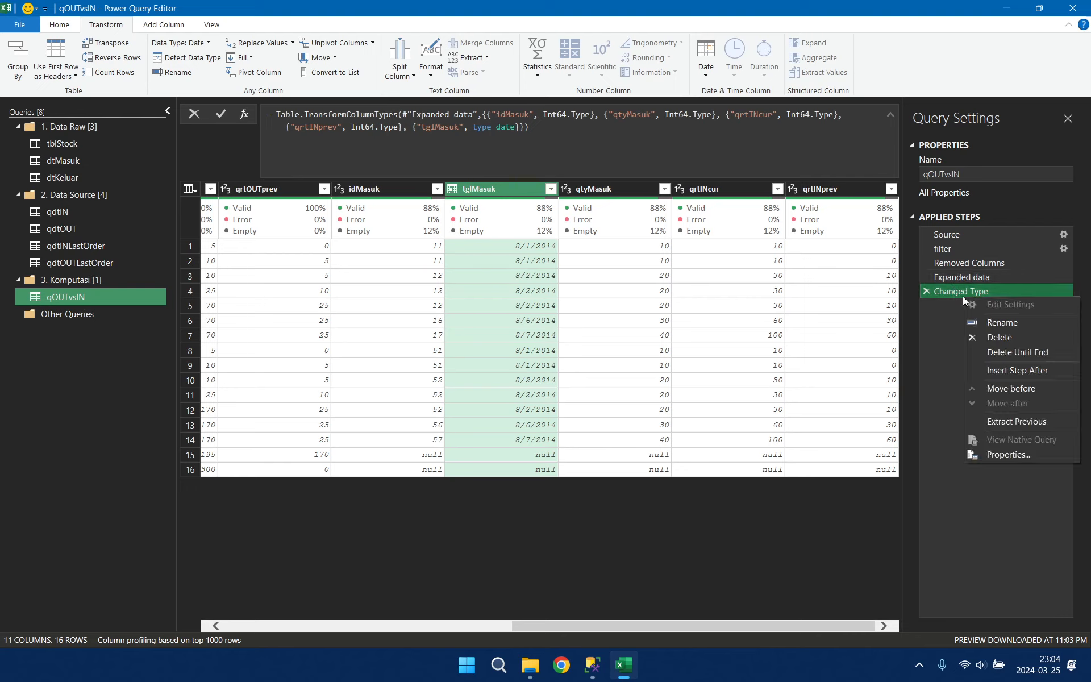
{"action": "left_click", "coordinate": [1011, 319]}
{"action": "type", "text": "chgType"}
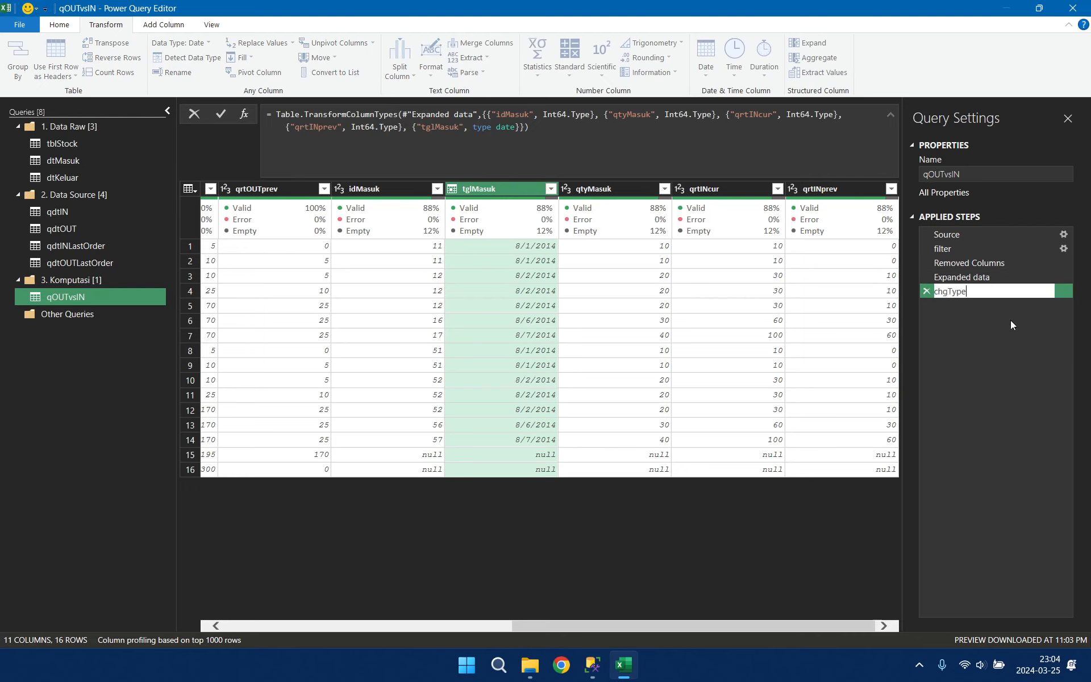
{"action": "key", "text": "Return"}
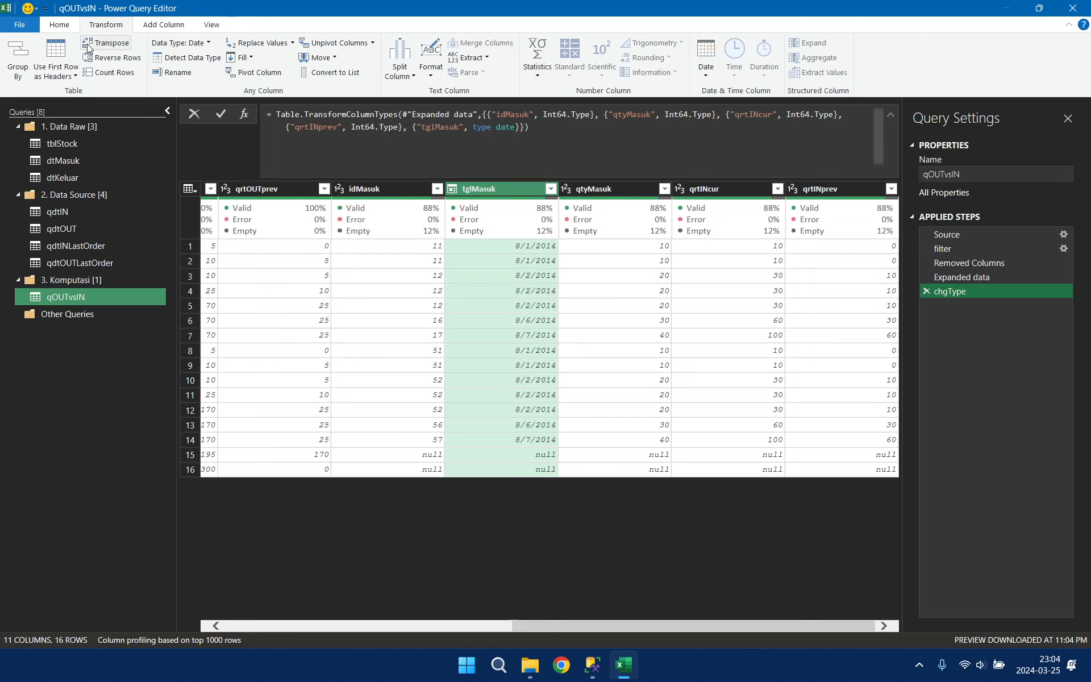
- Start a new custom column named qtyOUTneeded
{"action": "left_click", "coordinate": [164, 24]}
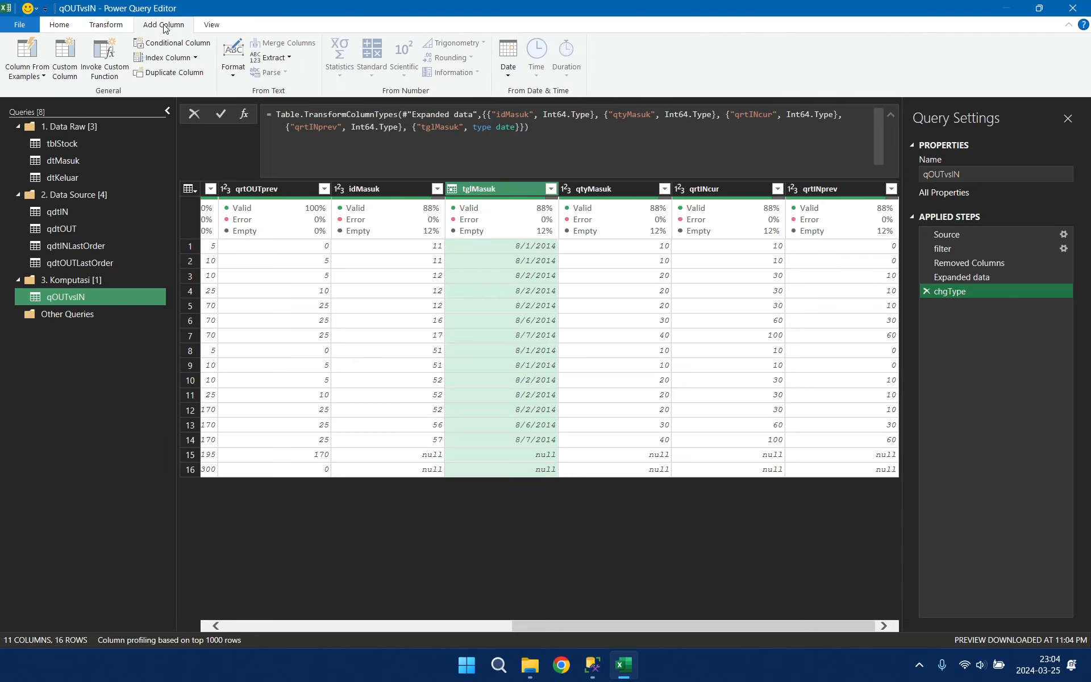
{"action": "left_click", "coordinate": [66, 83]}
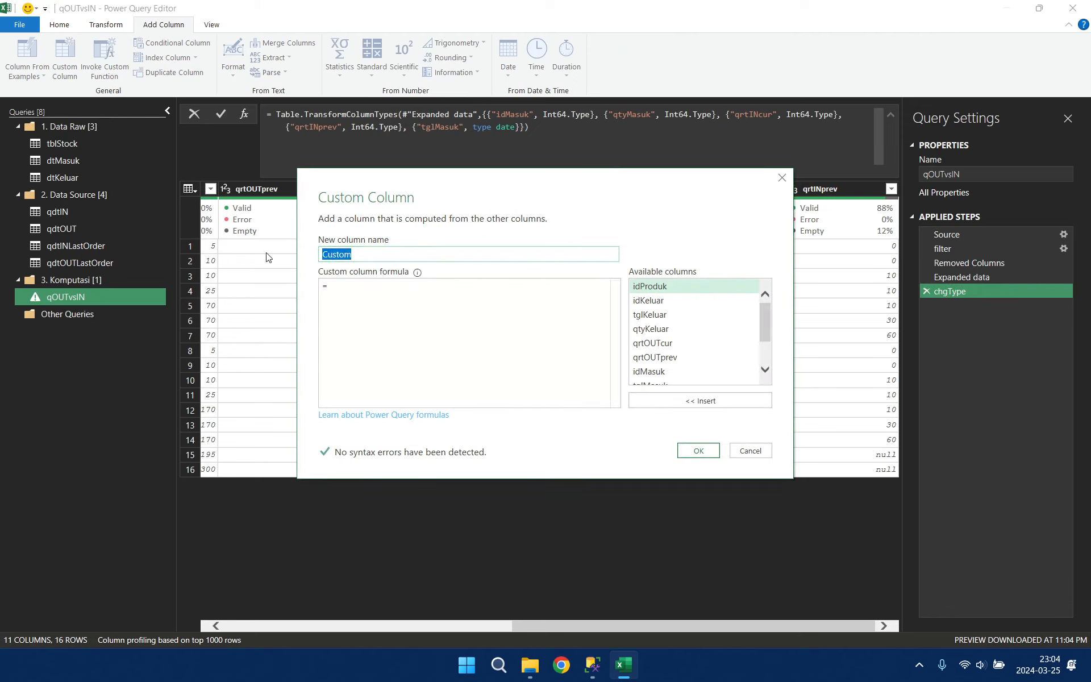
{"action": "type", "text": "qty"}
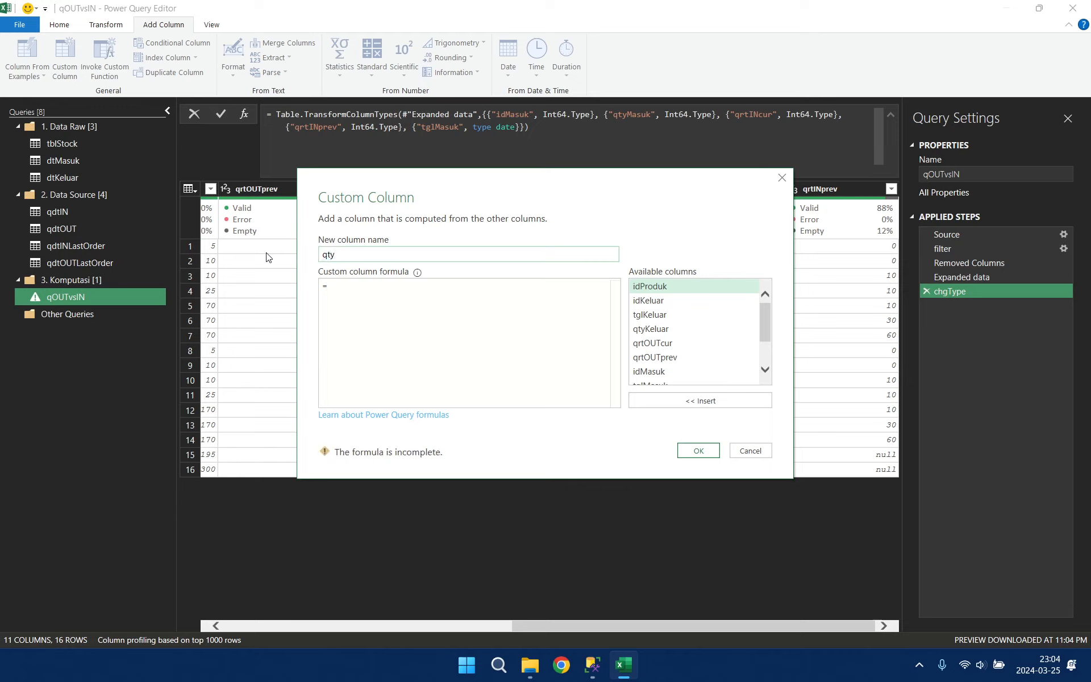
{"action": "type", "text": "OUTneeded"}
- Begin the custom column formula with if [qtyMasuk]=null then [qtyKeluar]
{"action": "left_click", "coordinate": [345, 290]}
{"action": "type", "text": "if"}
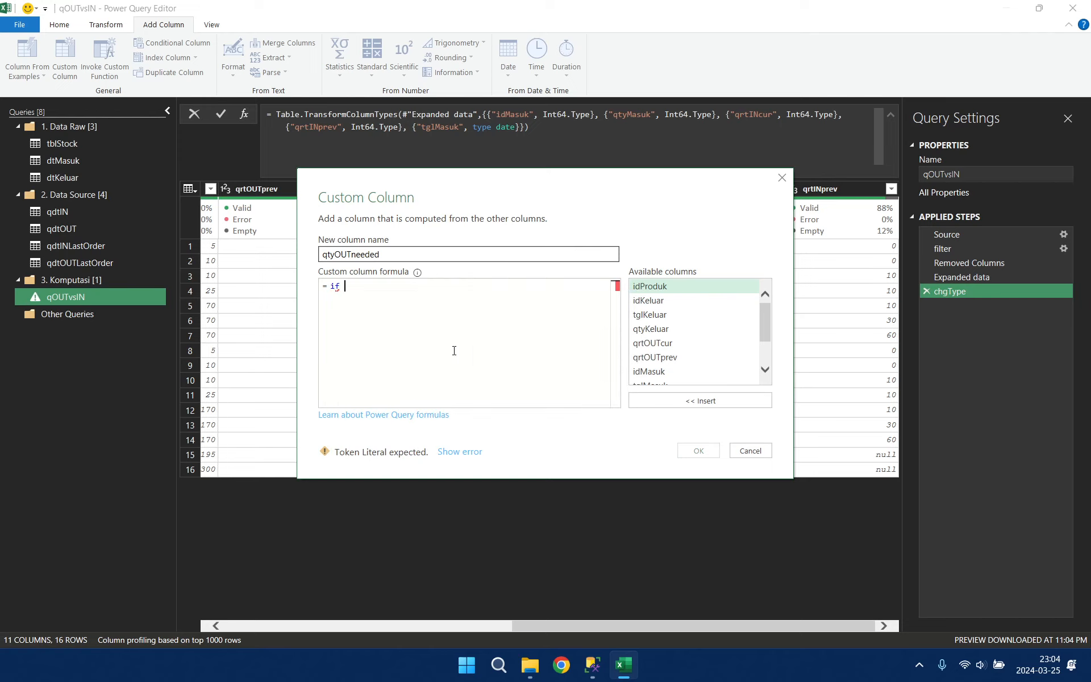
{"action": "left_click_drag", "start_coordinate": [582, 175], "coordinate": [526, 293]}
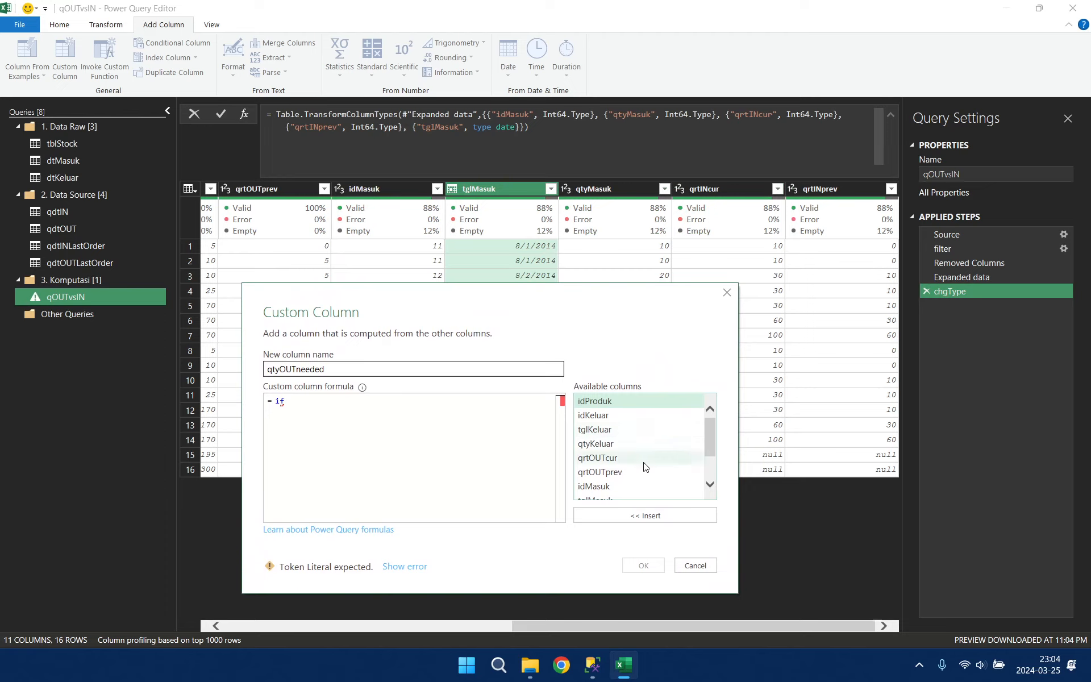
{"action": "scroll", "coordinate": [645, 465], "scroll_direction": "down", "scroll_amount": 1}
{"action": "scroll", "coordinate": [645, 465], "scroll_direction": "down", "scroll_amount": 1}
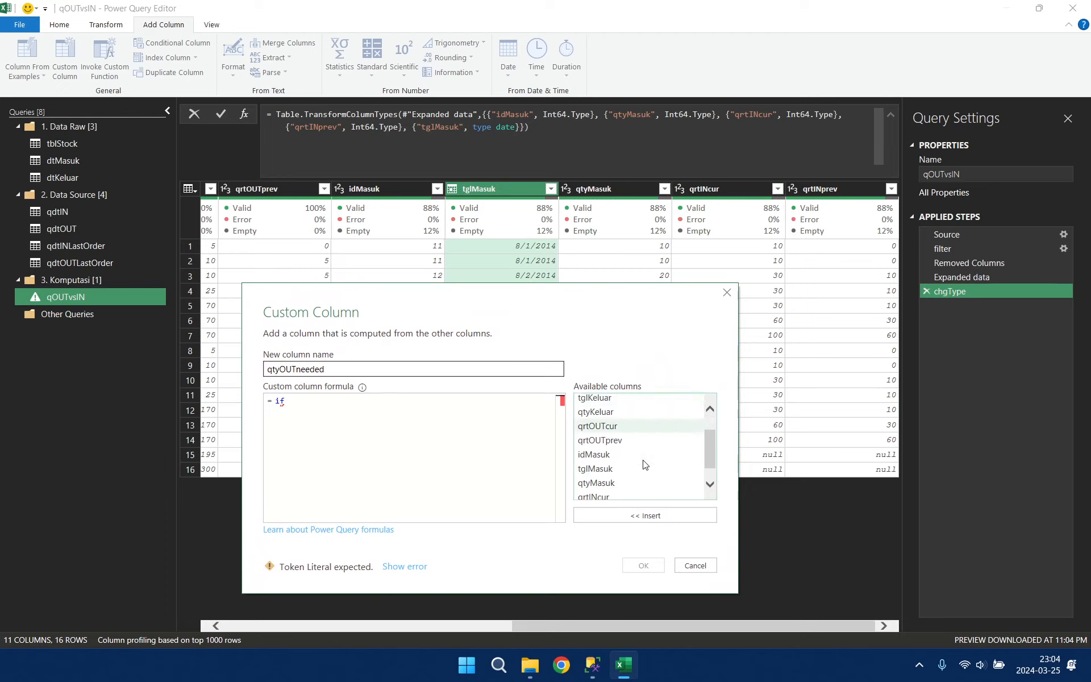
{"action": "double_click", "coordinate": [625, 484]}
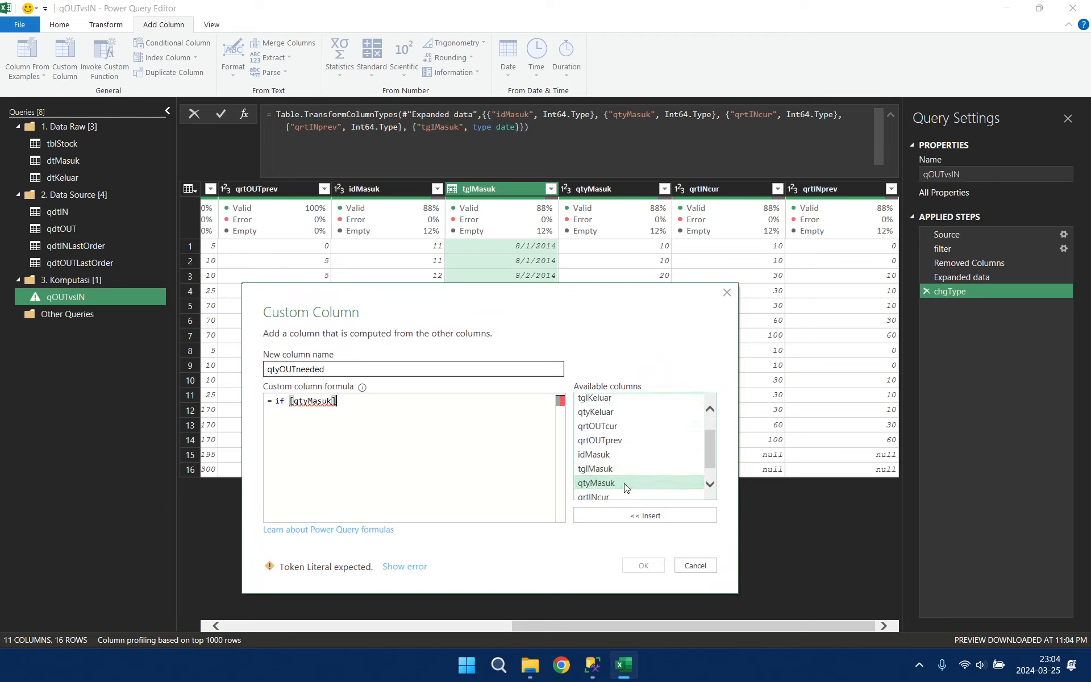
{"action": "type", "text": "=null"}
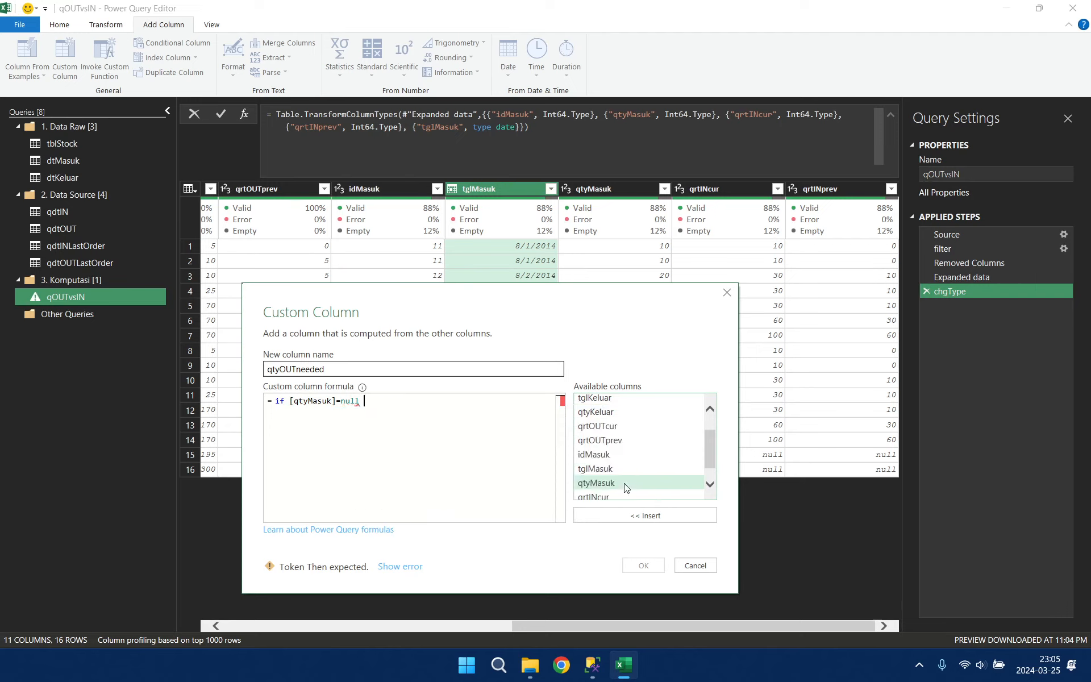
{"action": "type", "text": " then"}
{"action": "scroll", "coordinate": [632, 454], "scroll_direction": "up", "scroll_amount": 1}
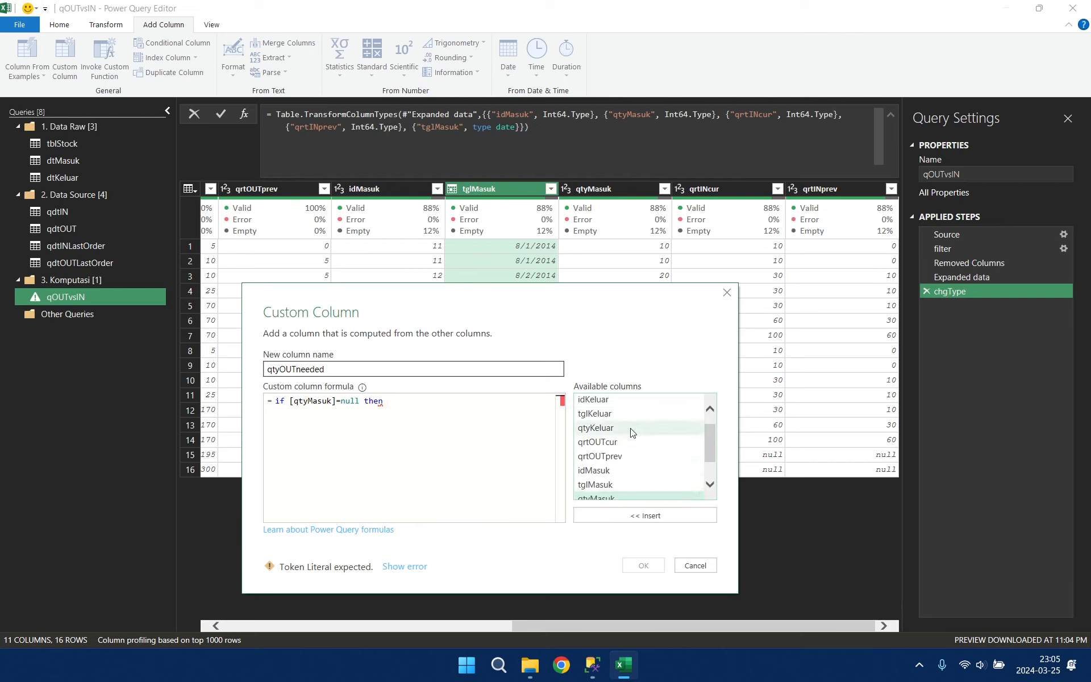
{"action": "double_click", "coordinate": [632, 432]}
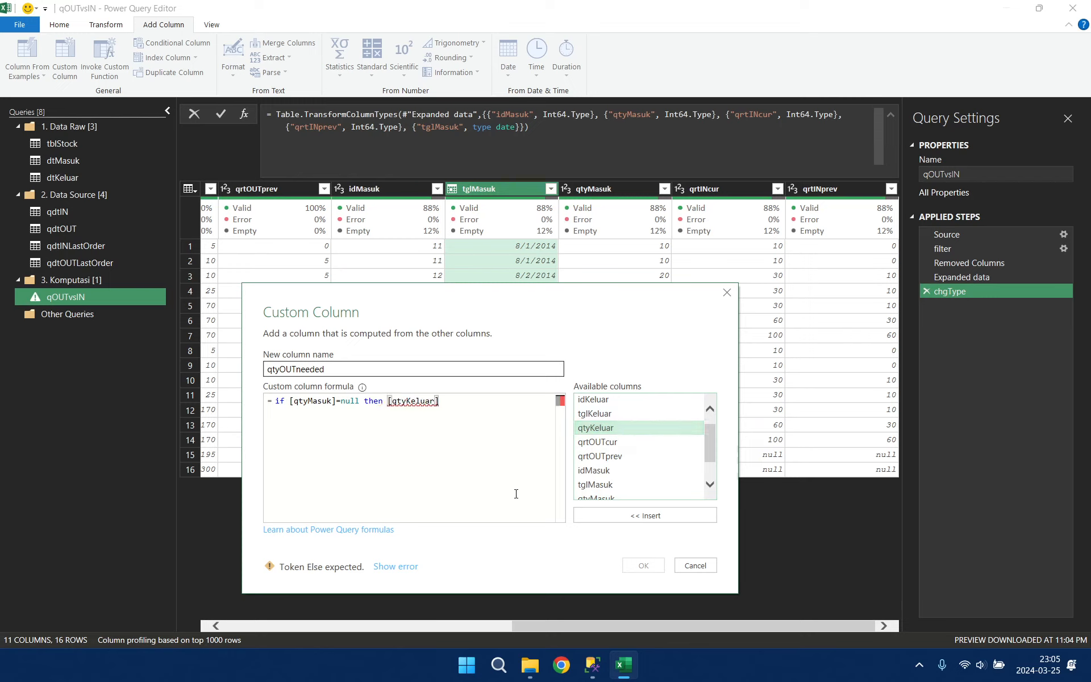
- Following the SQL case expression, continue the custom column formula on a new line with else if [qrtOUTcur]>[qrtINcur] then
{"action": "key", "text": "Return"}
{"action": "type", "text": "else if"}
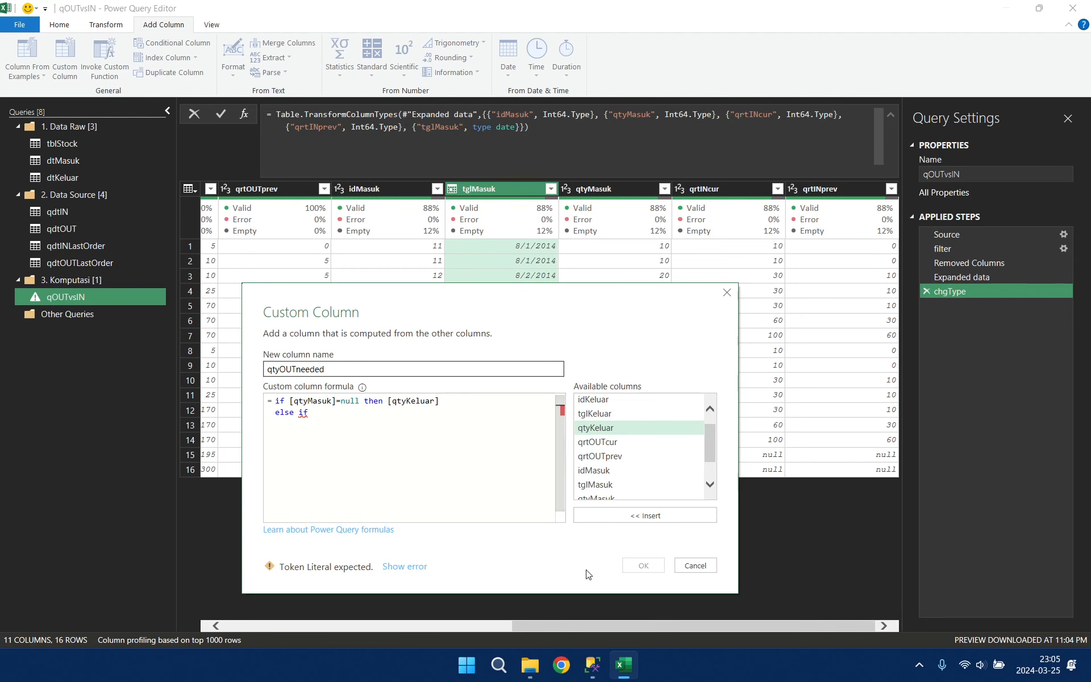
{"action": "left_click", "coordinate": [594, 665]}
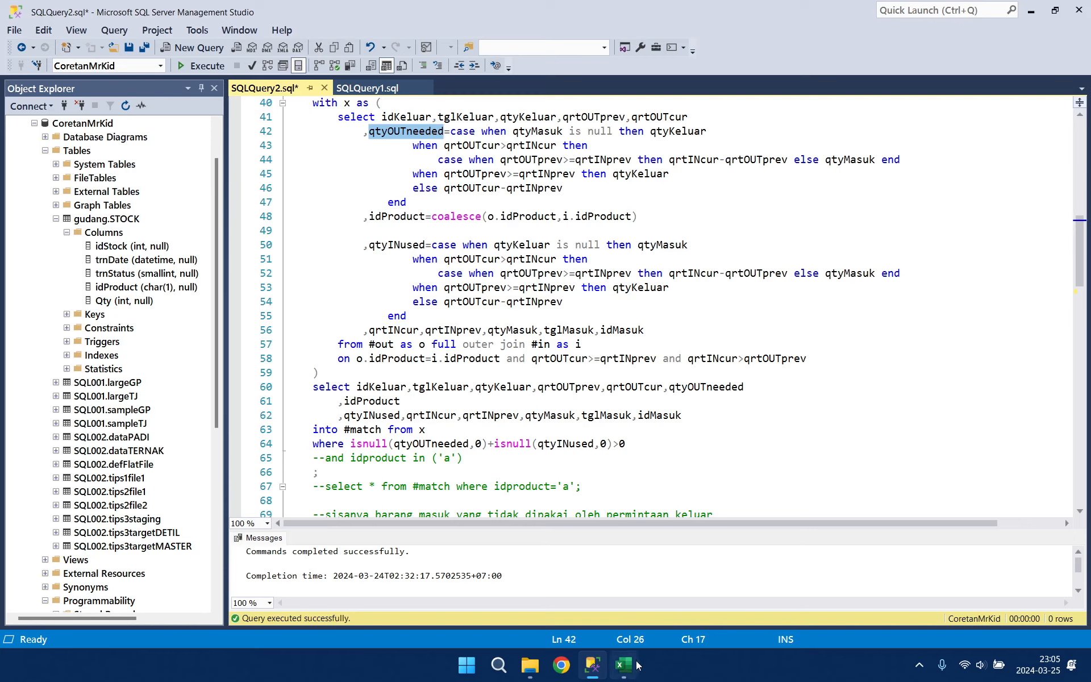
{"action": "mouse_move", "coordinate": [631, 673]}
{"action": "left_click", "coordinate": [625, 673]}
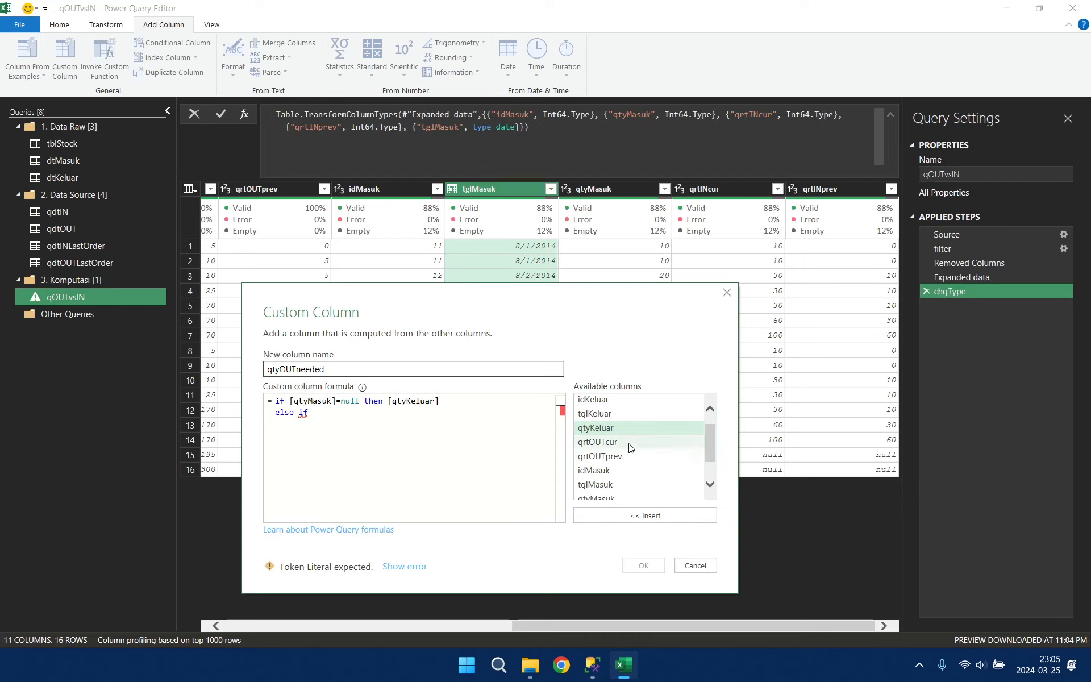
{"action": "double_click", "coordinate": [597, 442]}
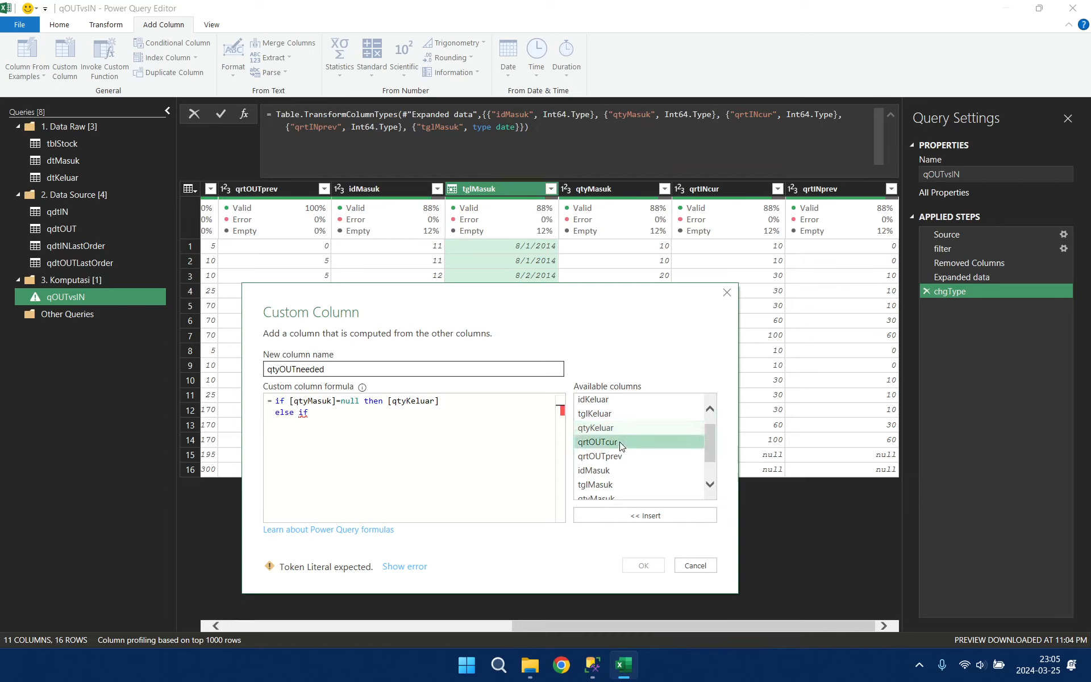
{"action": "type", "text": ">"}
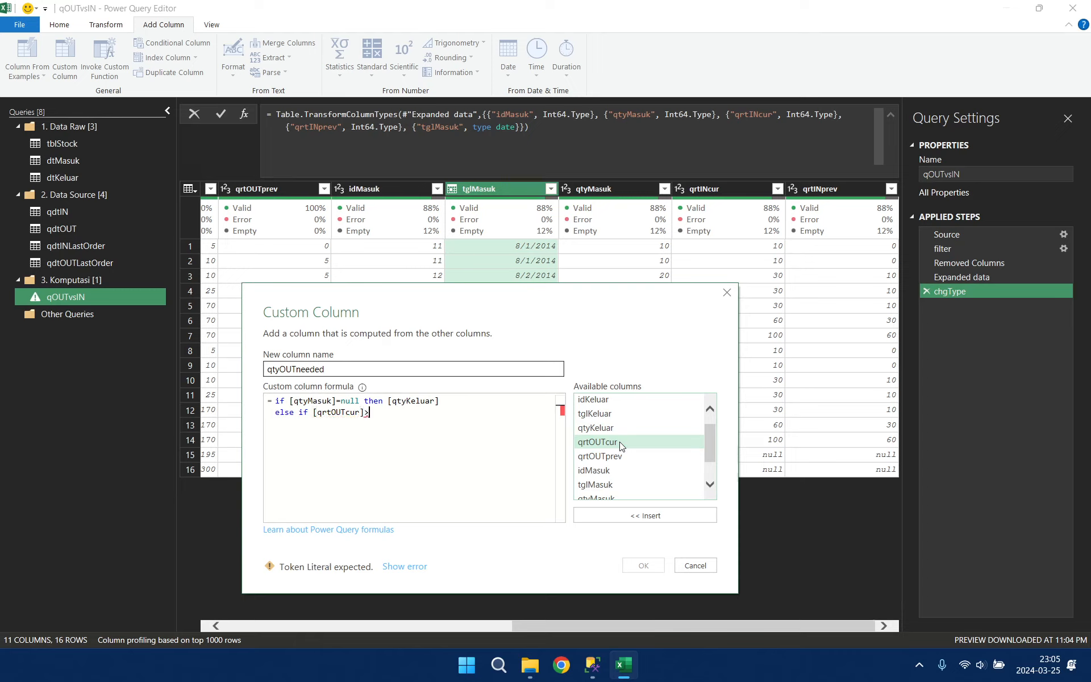
{"action": "scroll", "coordinate": [642, 468], "scroll_direction": "down", "scroll_amount": 1}
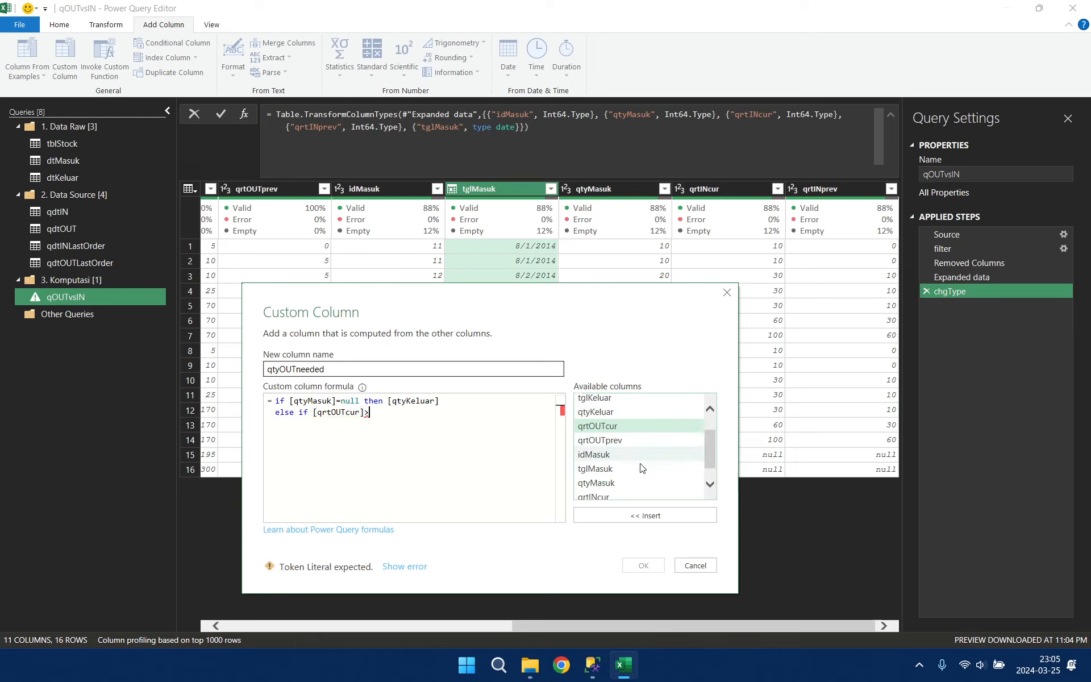
{"action": "scroll", "coordinate": [642, 468], "scroll_direction": "down", "scroll_amount": 1}
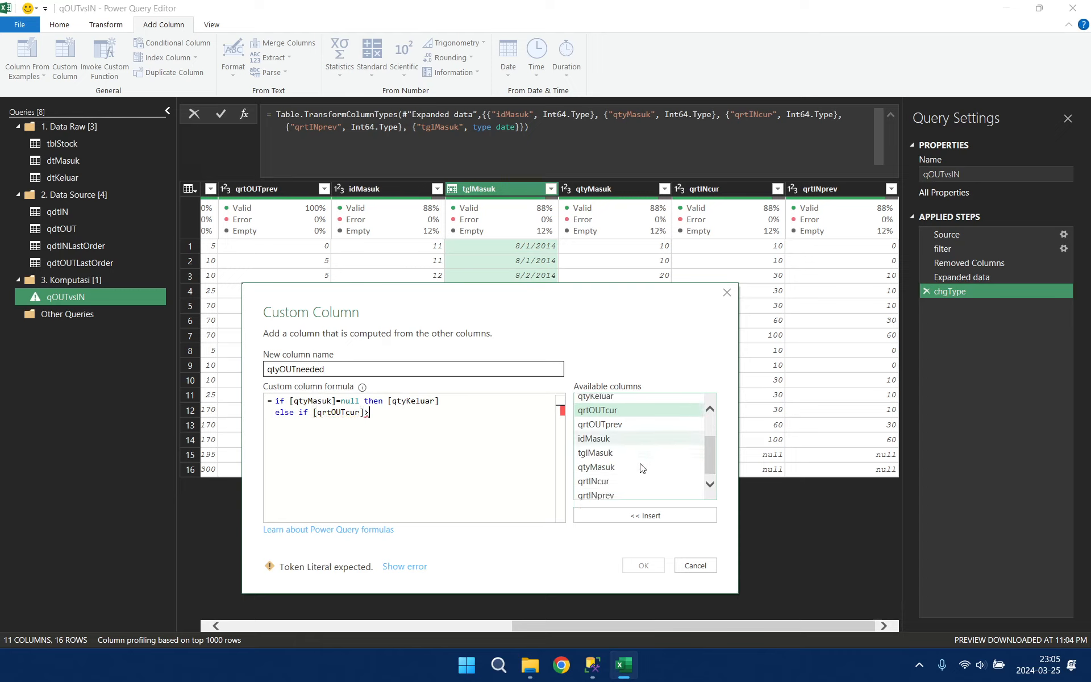
{"action": "double_click", "coordinate": [610, 482]}
{"action": "type", "text": "then"}
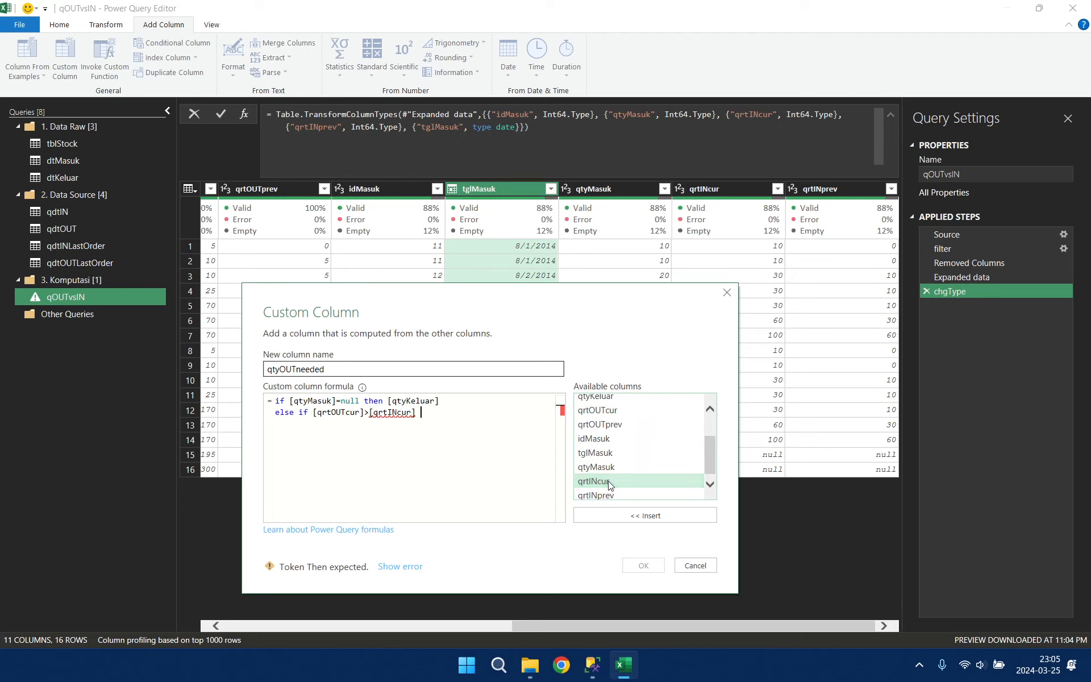
- Add an empty pair of parentheses on separate lines below the else if condition for a nested expression
{"action": "key", "text": "Return"}
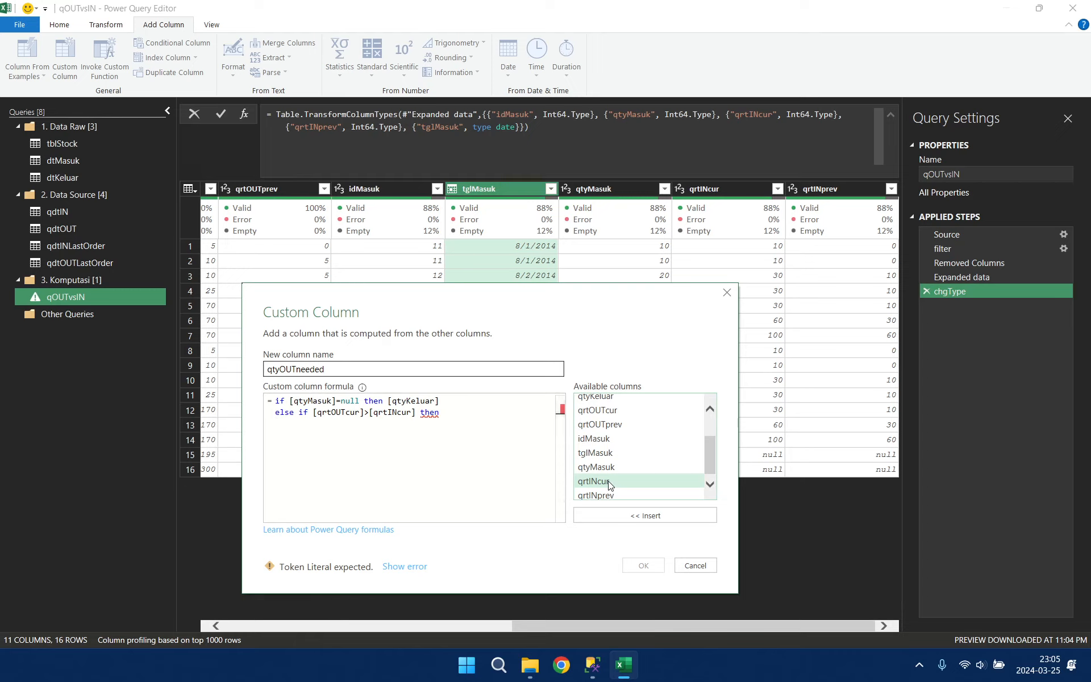
{"action": "type", "text": "("}
{"action": "key", "text": "Return"}
{"action": "type", "text": ")"}
{"action": "key", "text": "Up"}
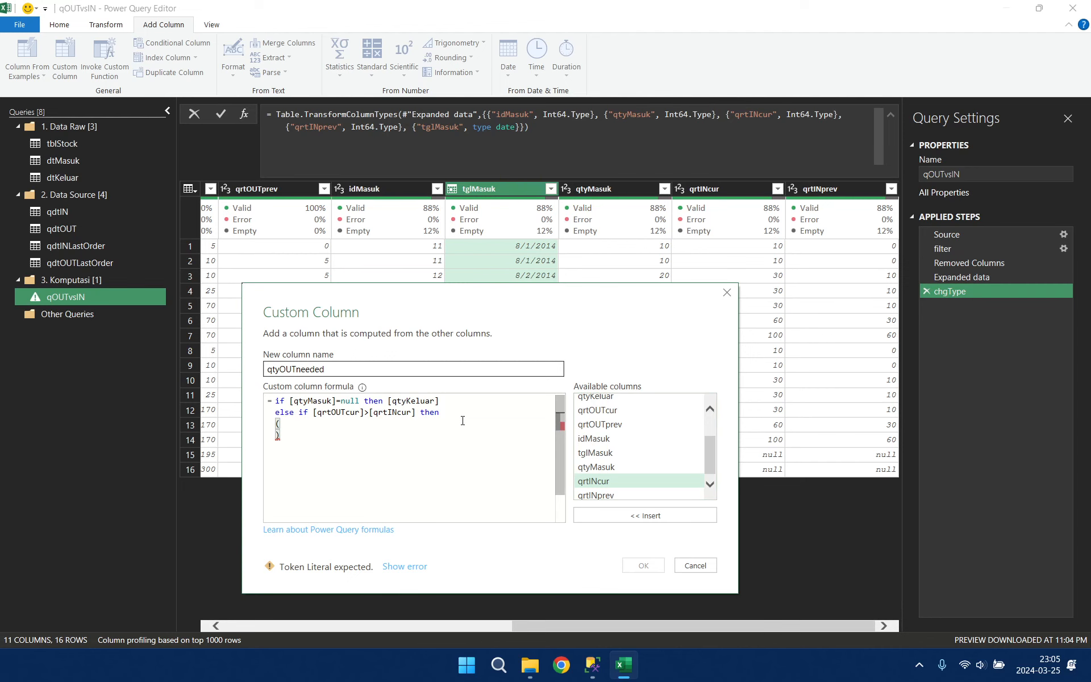
- Consult the SQL query and enter if [qrtOUTprev]>=[qrtINprev] then [qrtINcur]-[qrtOUTprev] inside the parentheses
{"action": "type", "text": "if"}
{"action": "left_click", "coordinate": [593, 665]}
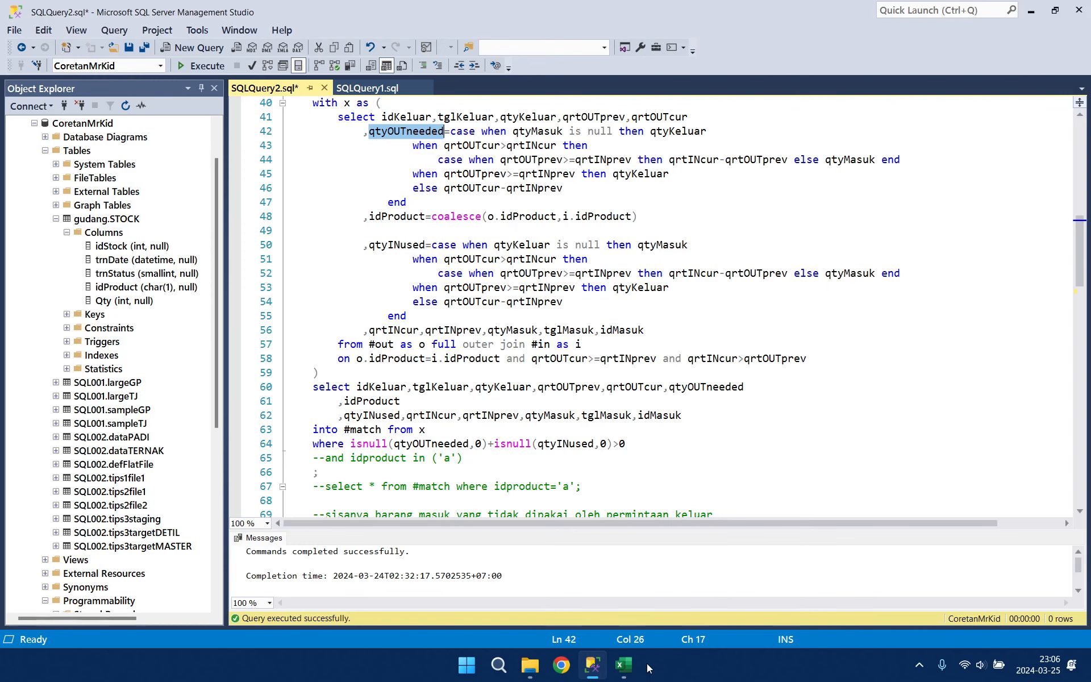
{"action": "left_click", "coordinate": [645, 594]}
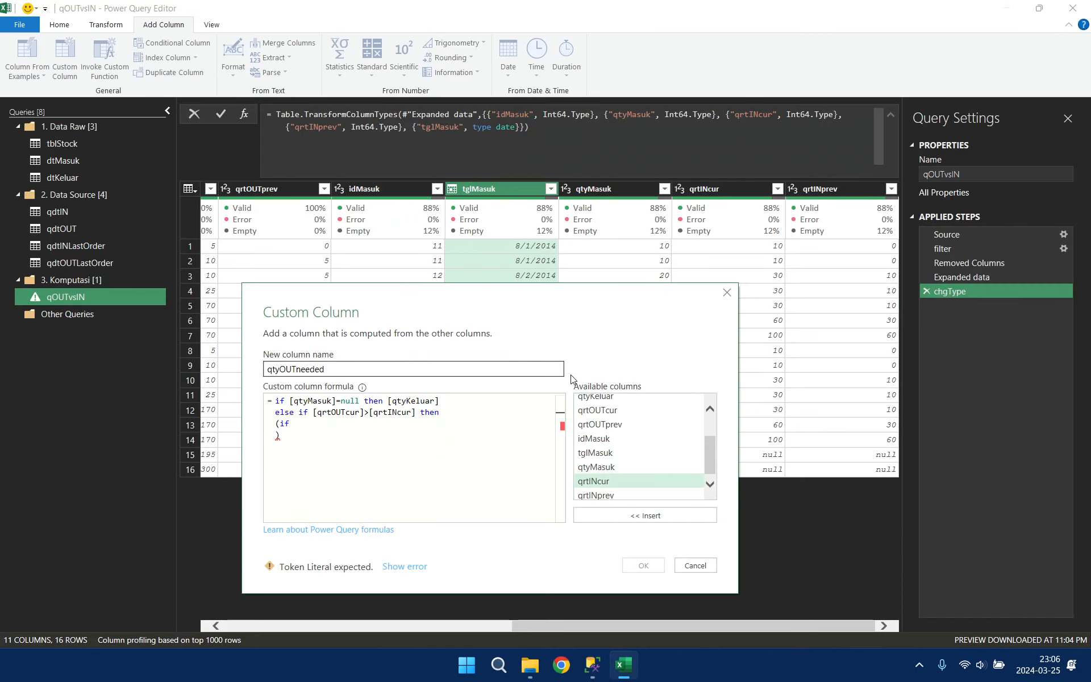
{"action": "double_click", "coordinate": [622, 428]}
{"action": "type", "text": ">="}
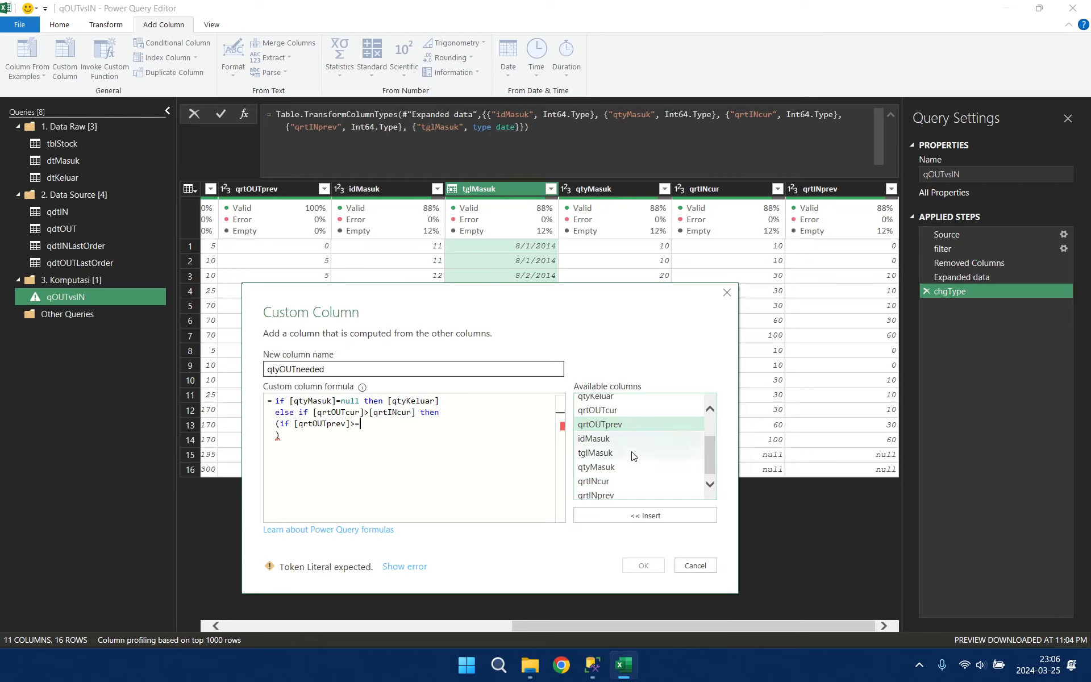
{"action": "double_click", "coordinate": [626, 496]}
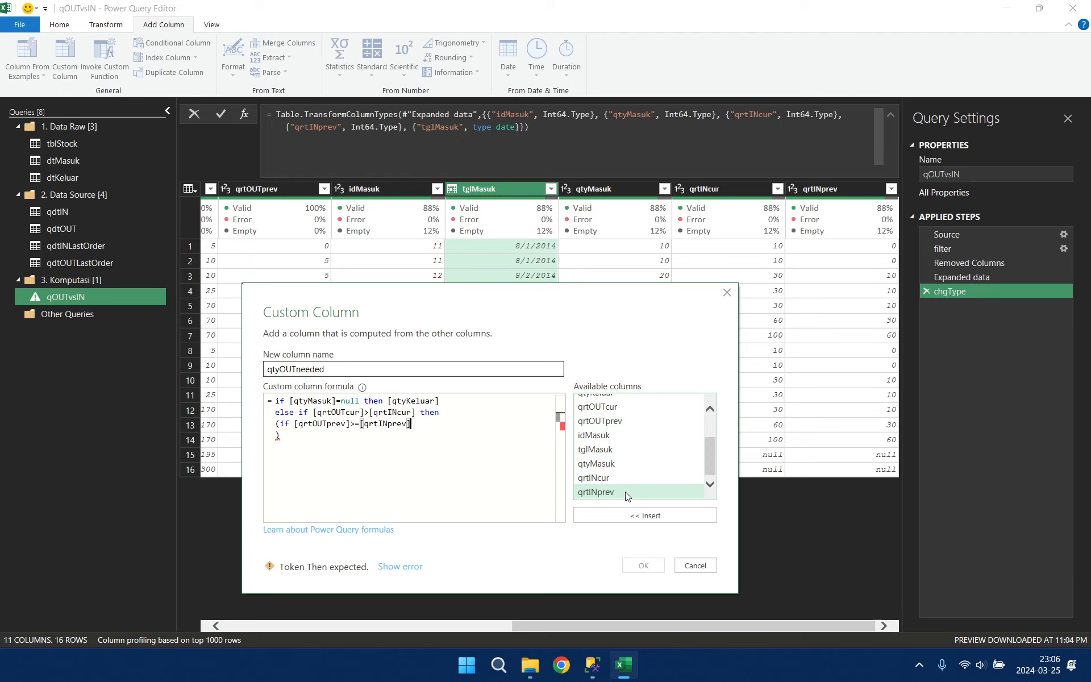
{"action": "type", "text": "then"}
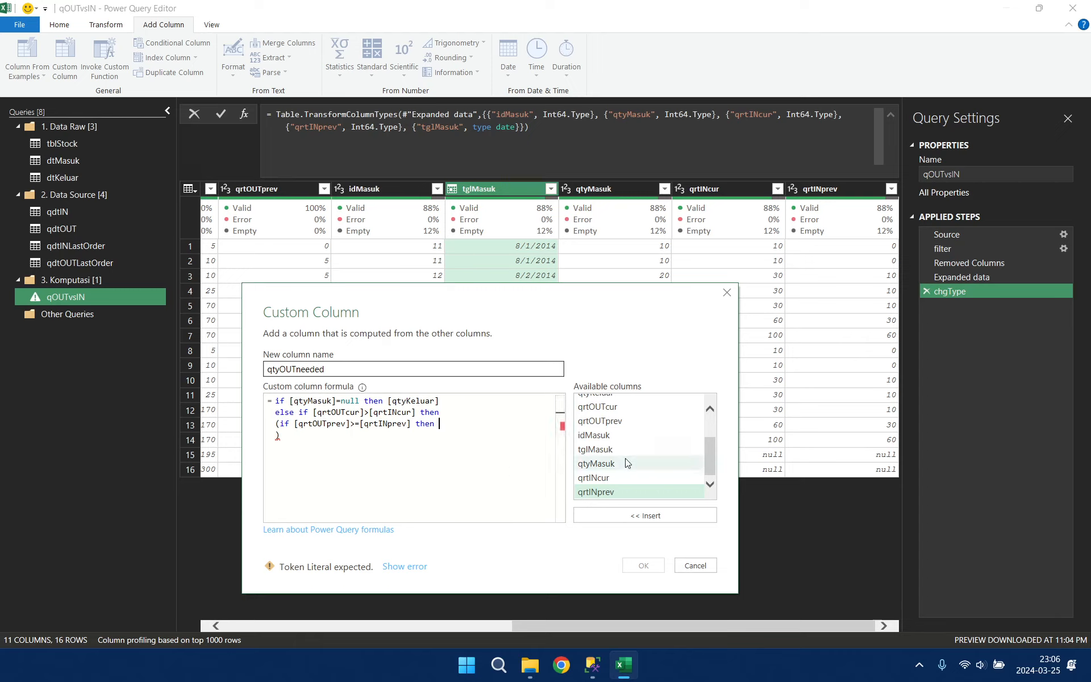
{"action": "double_click", "coordinate": [611, 479]}
{"action": "type", "text": "-"}
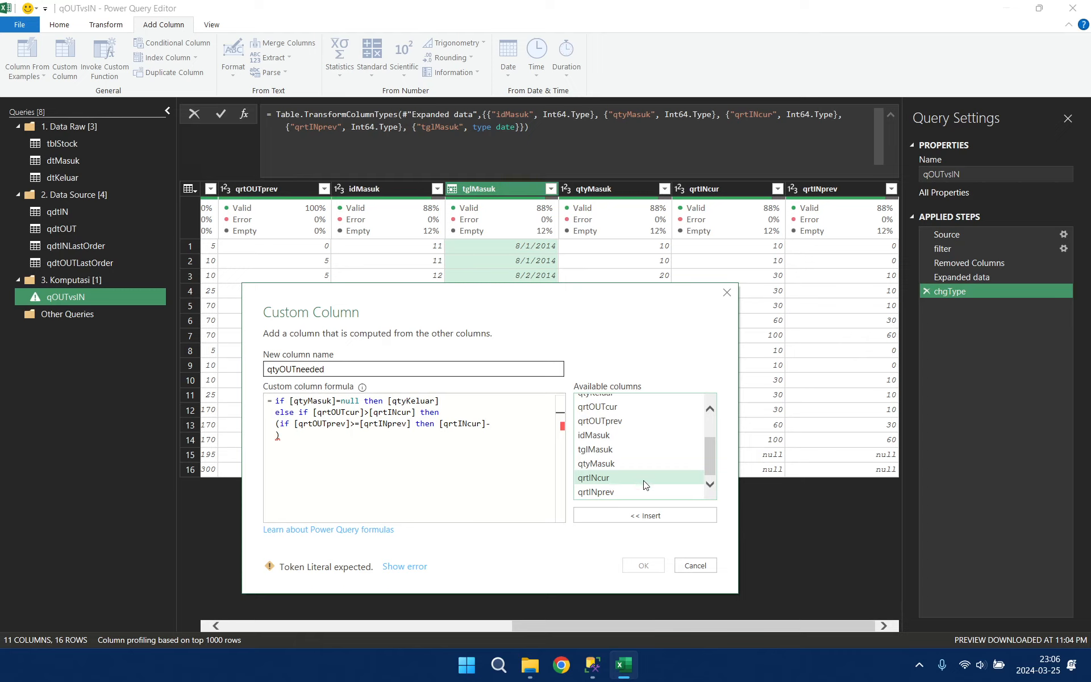
{"action": "double_click", "coordinate": [633, 421]}
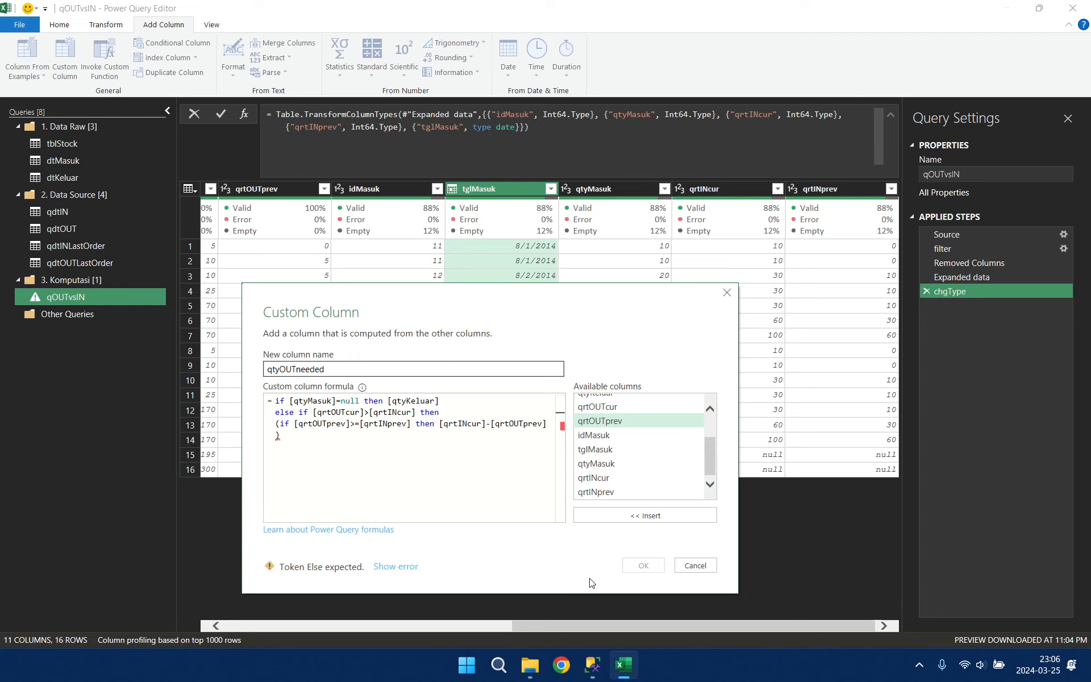
- Complete the nested condition with else [qtyMasuk] on its own line inside the parentheses
{"action": "key", "text": "Return"}
{"action": "type", "text": "lse"}
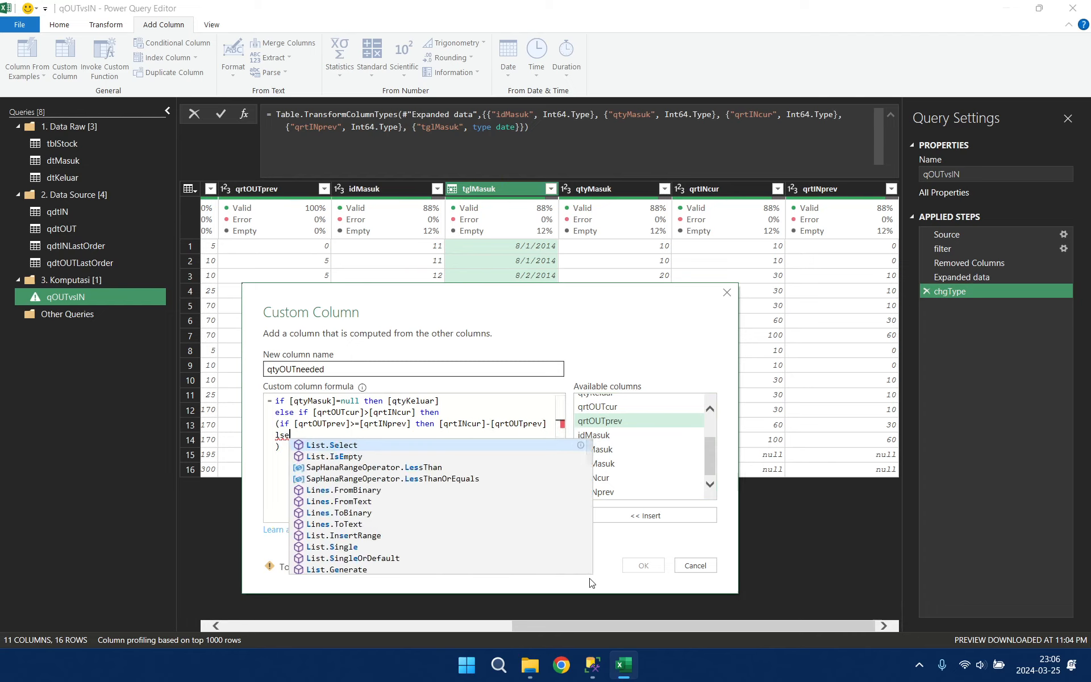
{"action": "key", "text": "BackSpace"}
{"action": "key", "text": "BackSpace"}
{"action": "key", "text": "BackSpace"}
{"action": "key", "text": "BackSpace"}
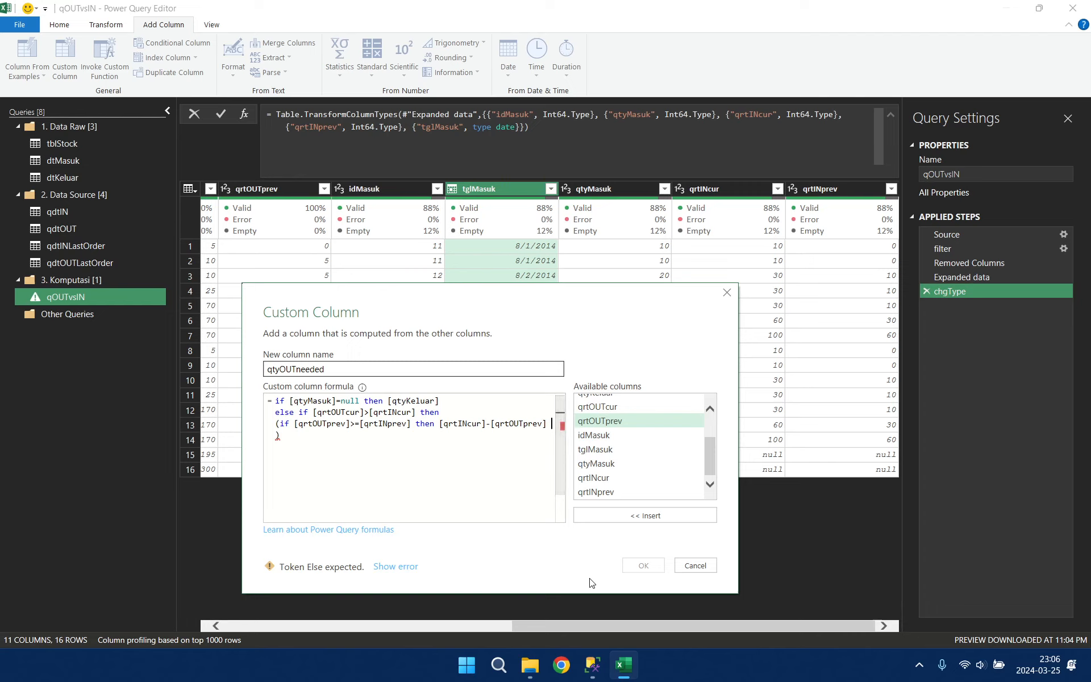
{"action": "key", "text": "Return"}
{"action": "type", "text": "el"}
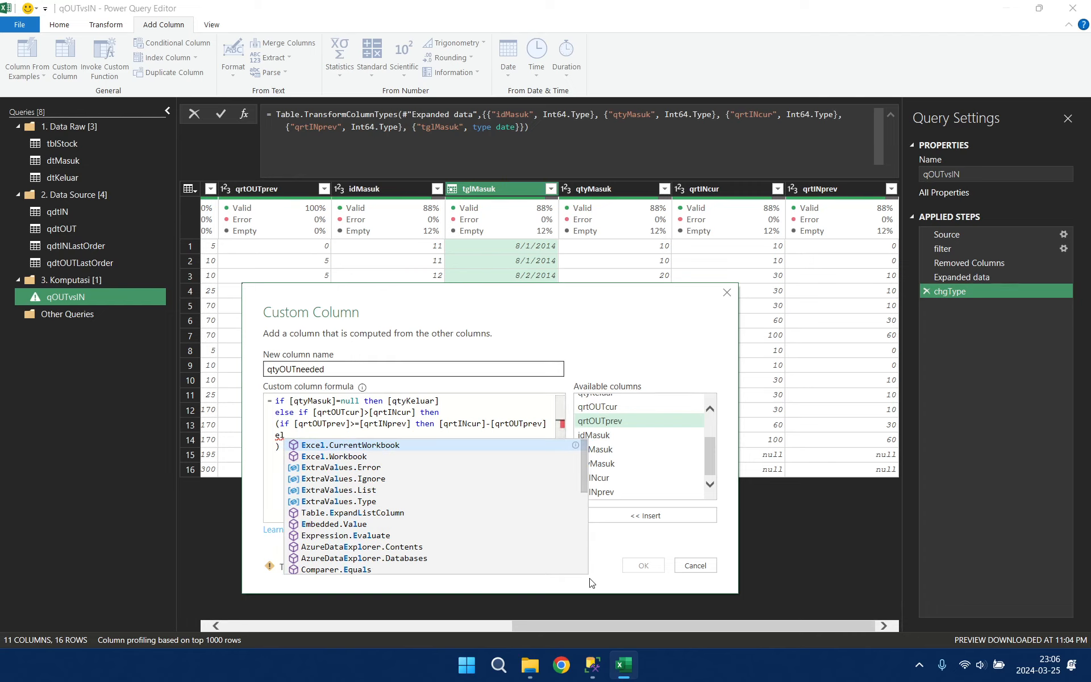
{"action": "type", "text": "se"}
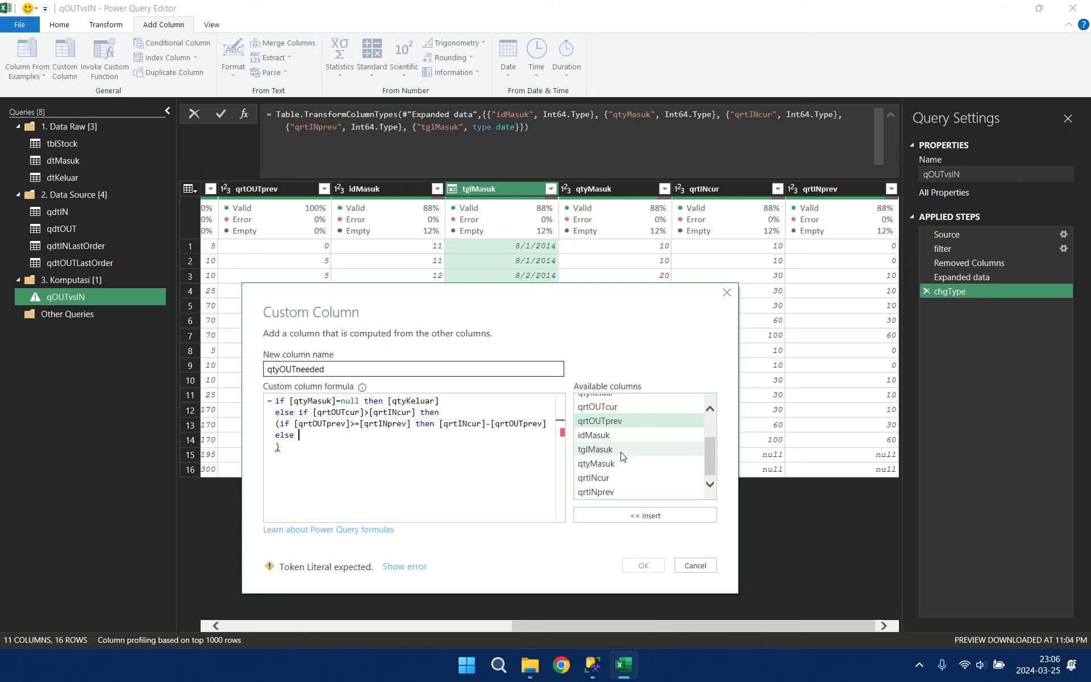
{"action": "scroll", "coordinate": [622, 456], "scroll_direction": "up", "scroll_amount": 1}
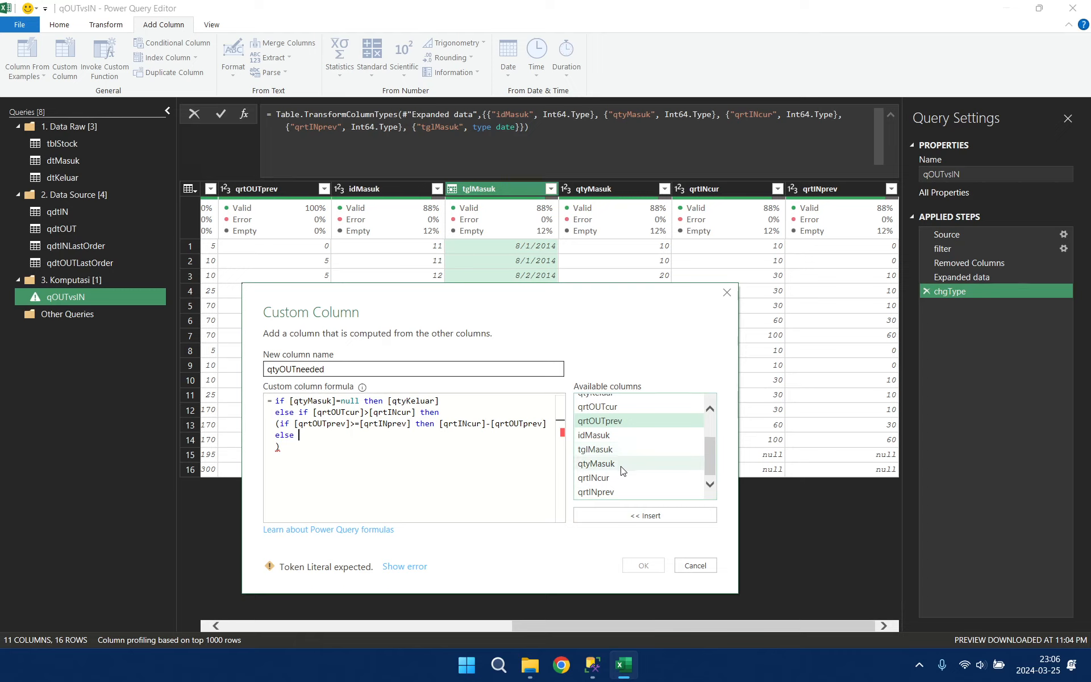
{"action": "double_click", "coordinate": [609, 465]}
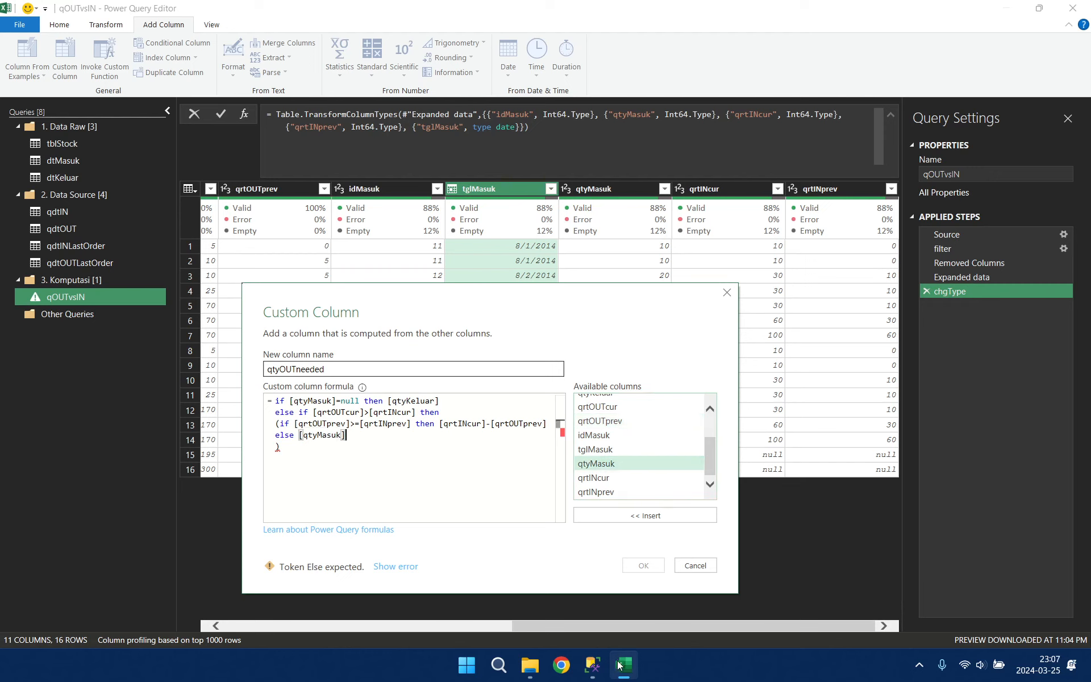
- Check the SQL case expression and add else if [qrtOUTprev]>=[qrtINprev] then below the closing parenthesis, reusing the nested condition
{"action": "left_click", "coordinate": [593, 665]}
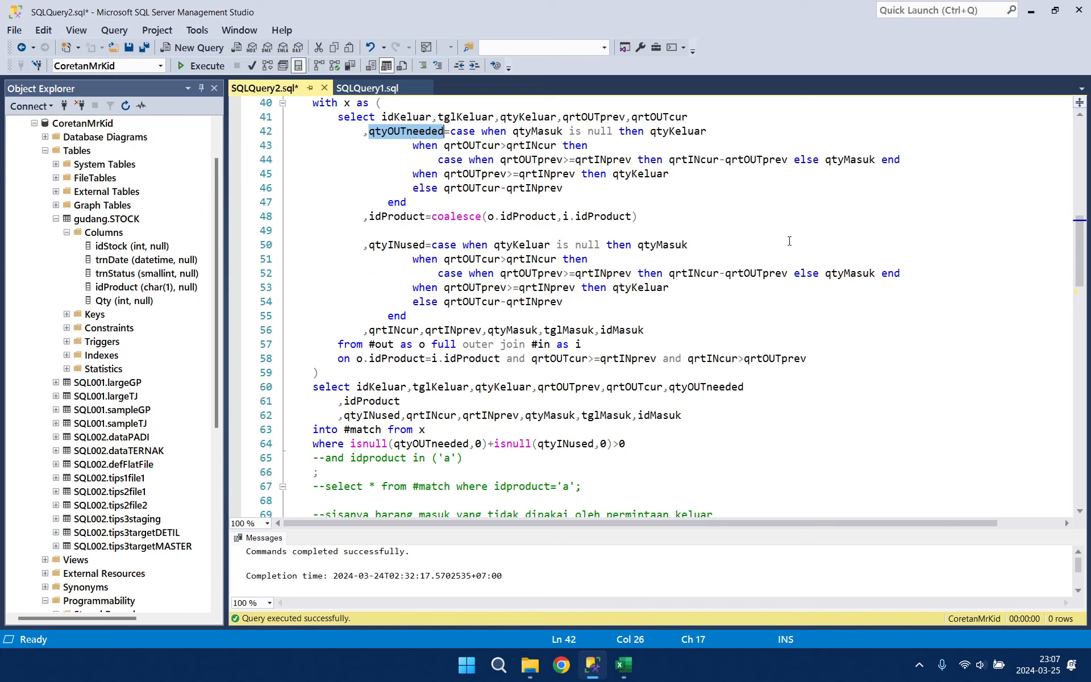
{"action": "left_click", "coordinate": [624, 665]}
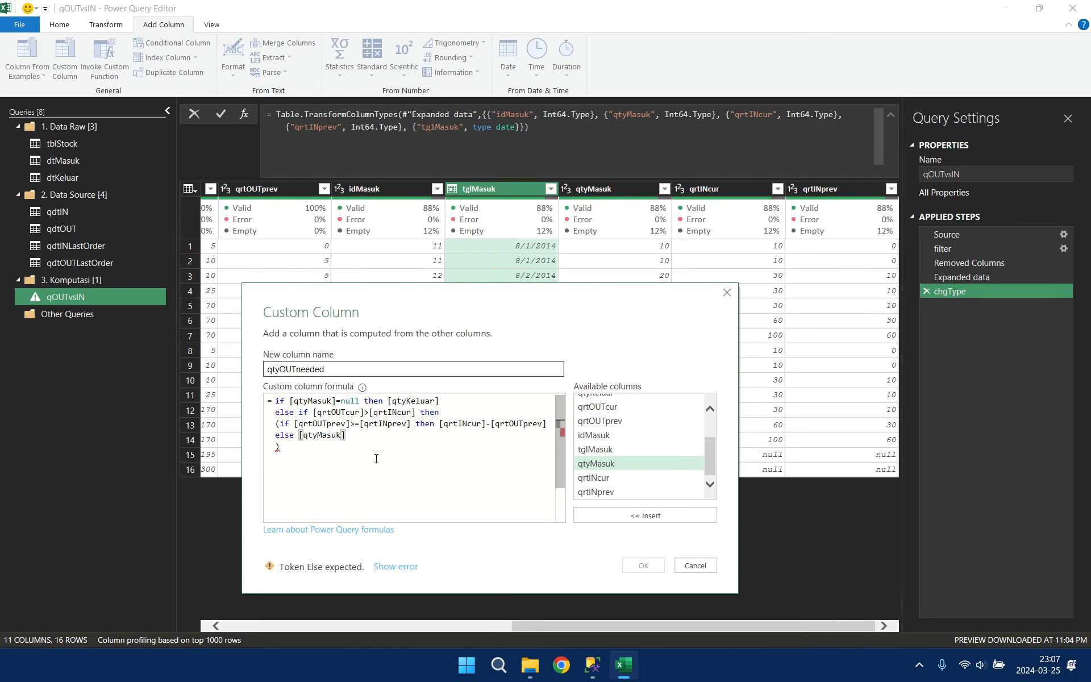
{"action": "left_click", "coordinate": [305, 451]}
{"action": "key", "text": "Return"}
{"action": "type", "text": "else if"}
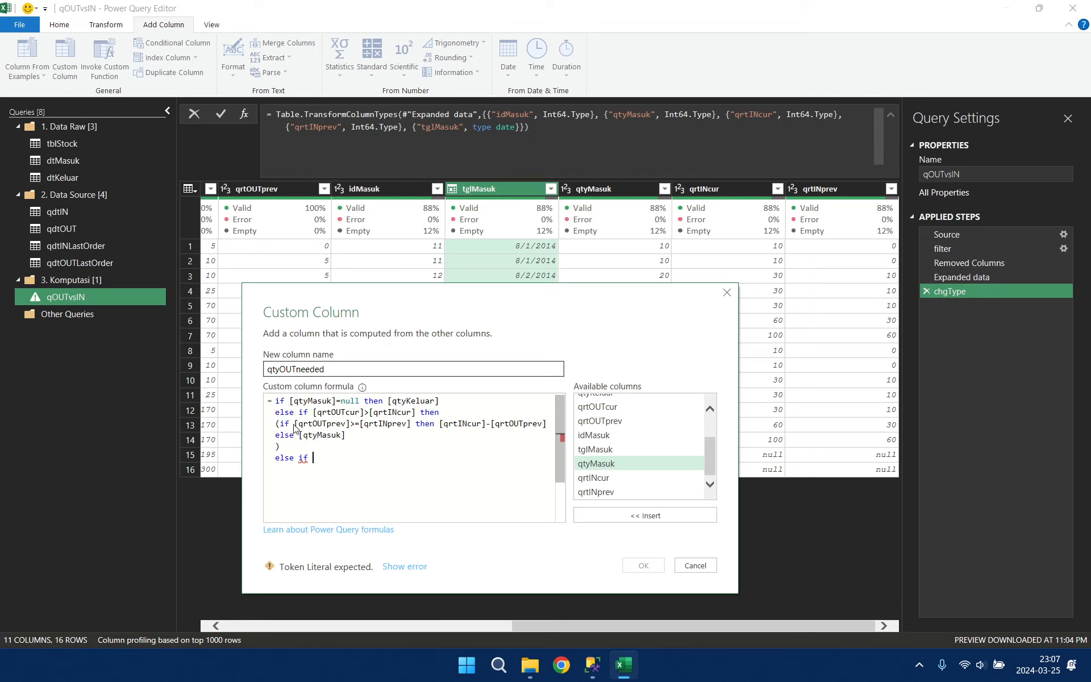
{"action": "left_click_drag", "start_coordinate": [293, 423], "coordinate": [411, 421]}
{"action": "key", "text": "ctrl+c"}
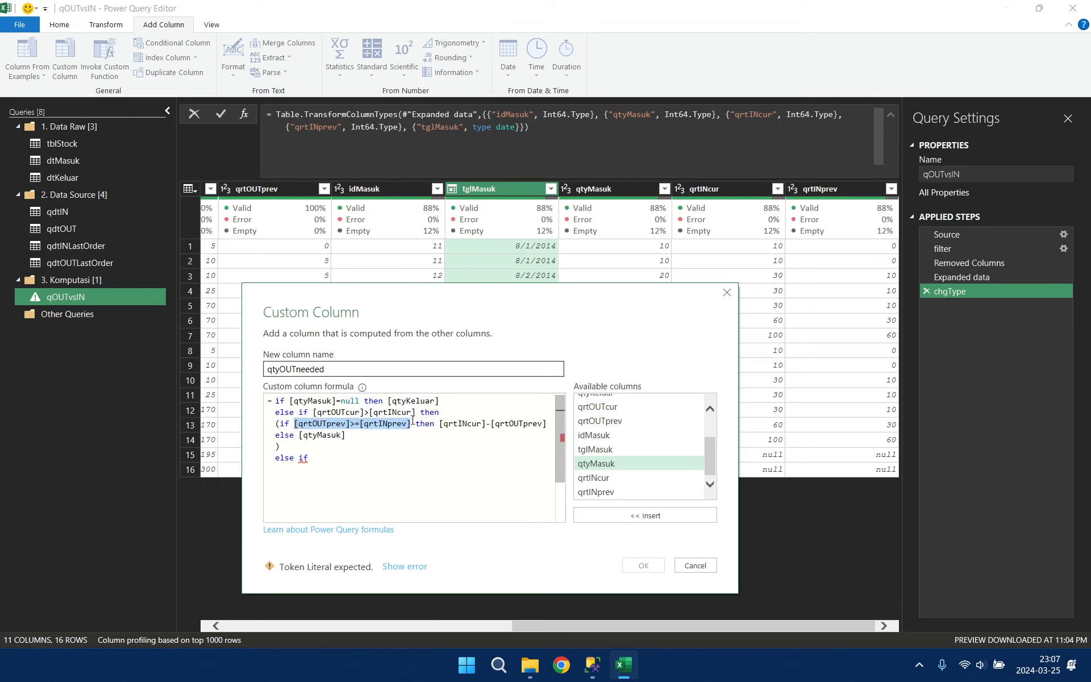
{"action": "left_click", "coordinate": [338, 461]}
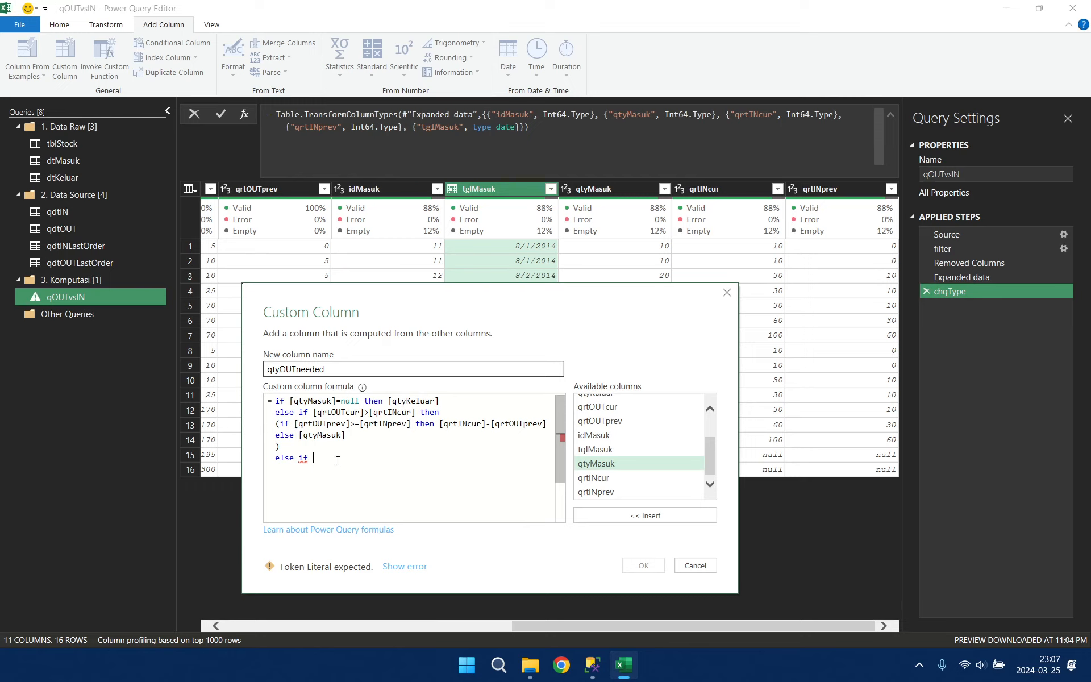
{"action": "key", "text": "ctrl+v"}
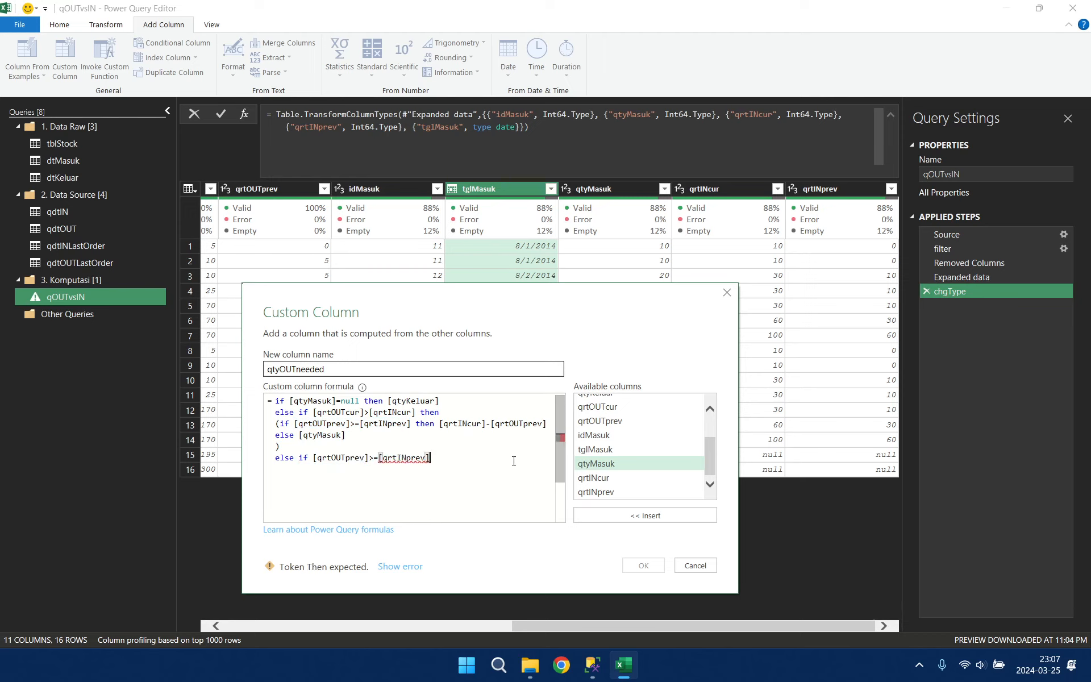
{"action": "type", "text": "then"}
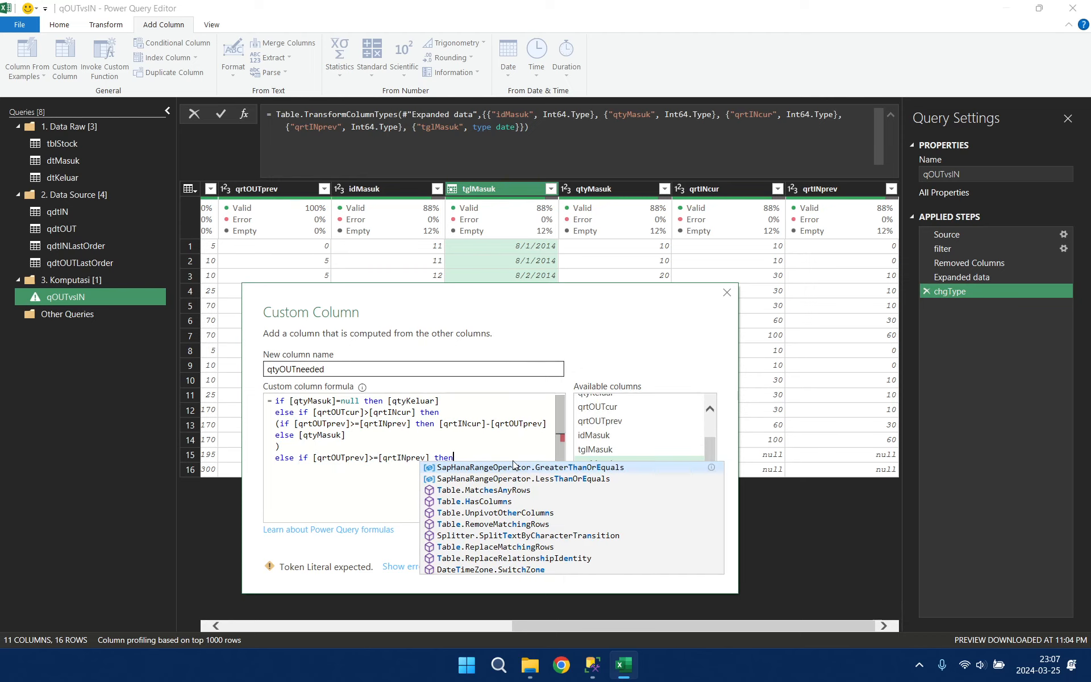
{"action": "key", "text": "Escape"}
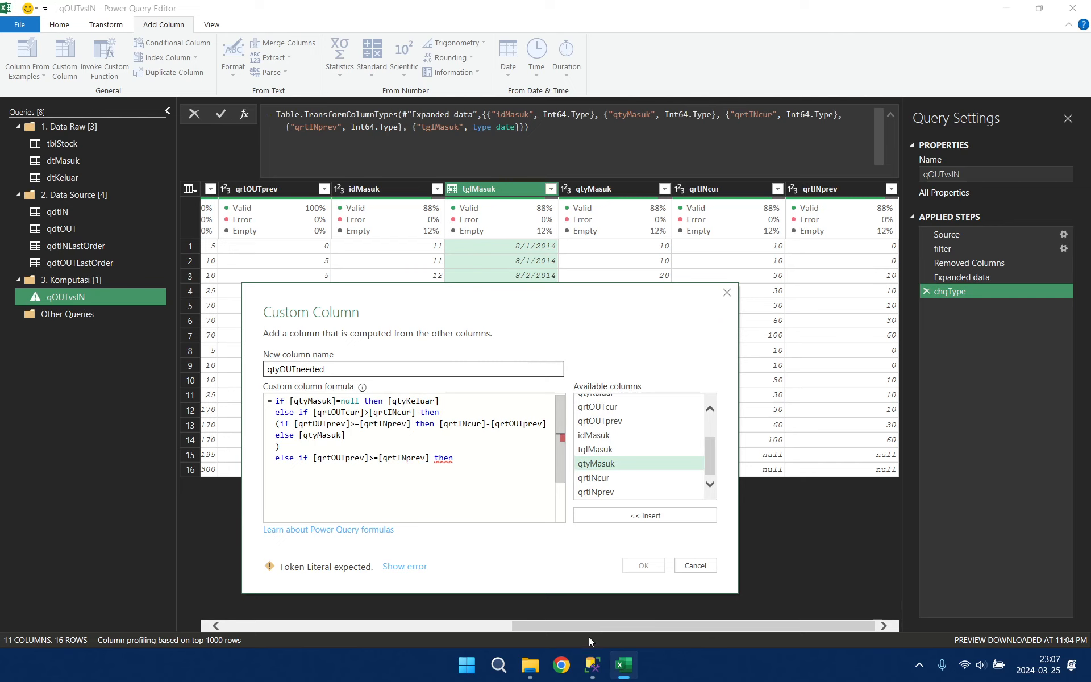
- Check the SQL case expression and insert [qtyKeluar] as the result of the last else if branch
{"action": "left_click", "coordinate": [593, 665]}
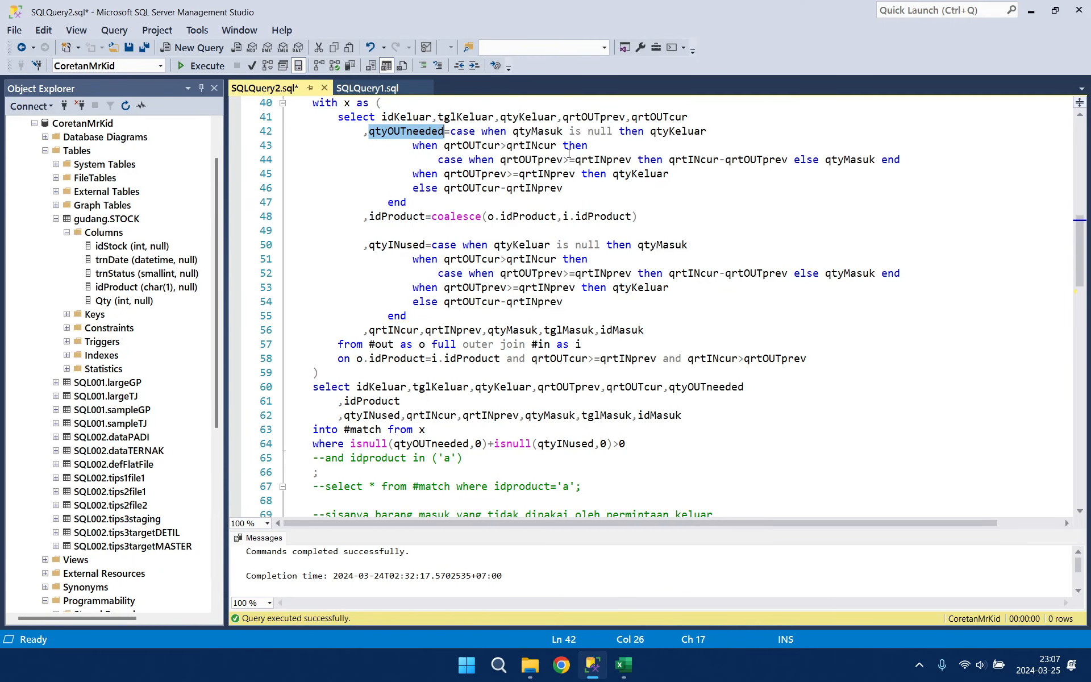
{"action": "left_click", "coordinate": [624, 665]}
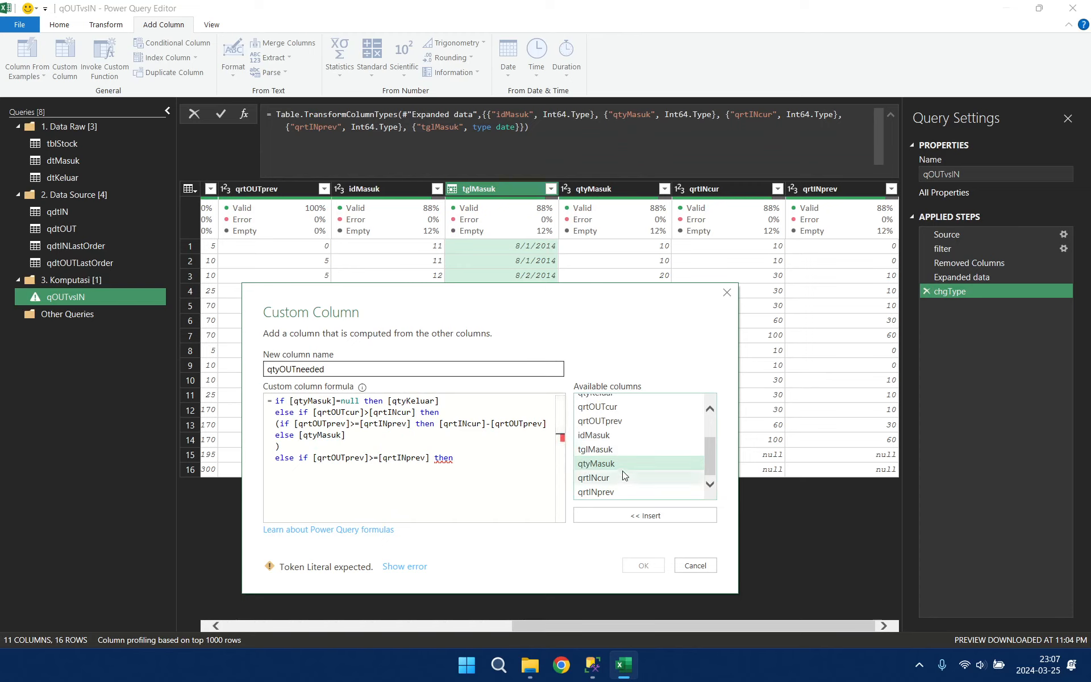
{"action": "scroll", "coordinate": [620, 449], "scroll_direction": "up", "scroll_amount": 1}
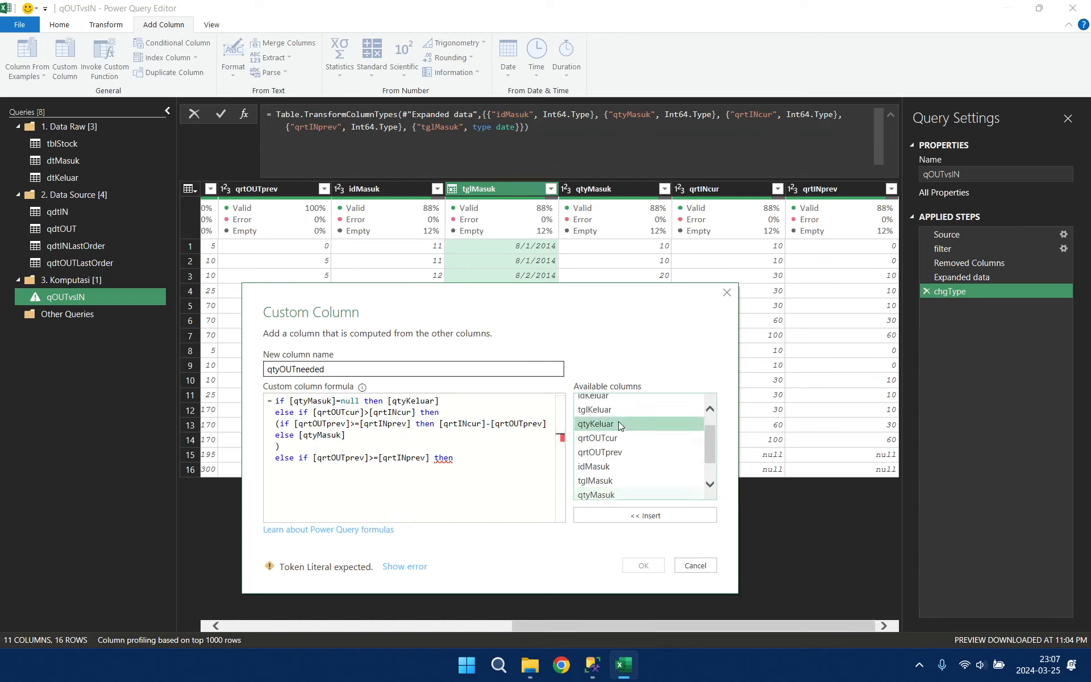
{"action": "double_click", "coordinate": [618, 423]}
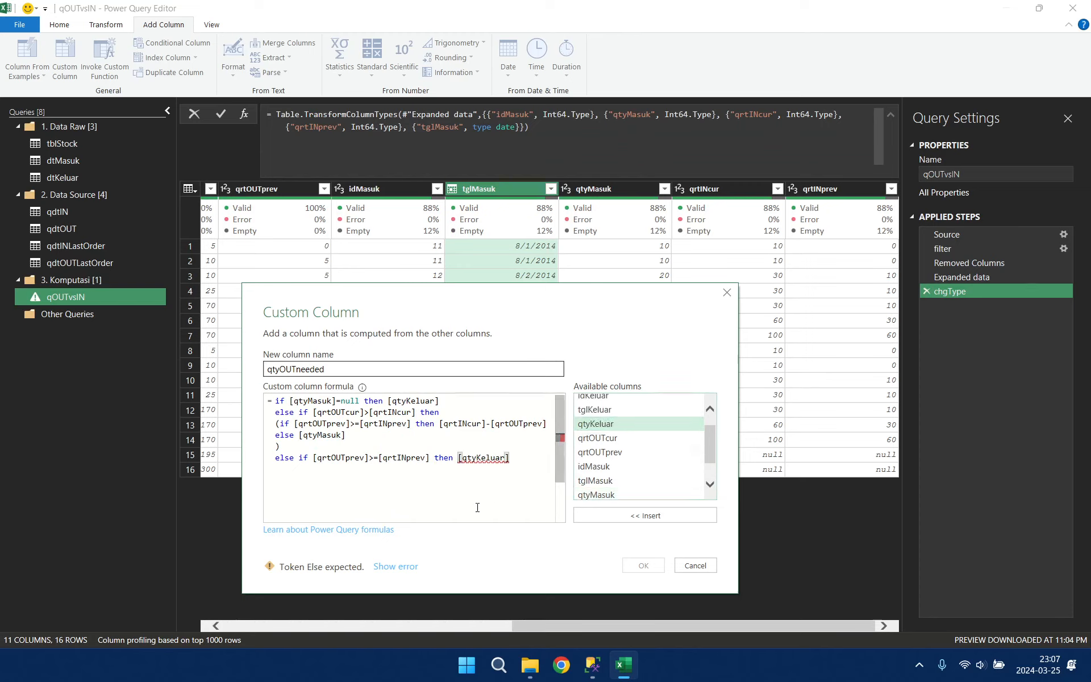
- Check the SQL case expression, finish the qtyOUTneeded formula with else [qrtOUTcur]-[qrtINprev] on a new line, and create the column
{"action": "key", "text": "Return"}
{"action": "type", "text": "else"}
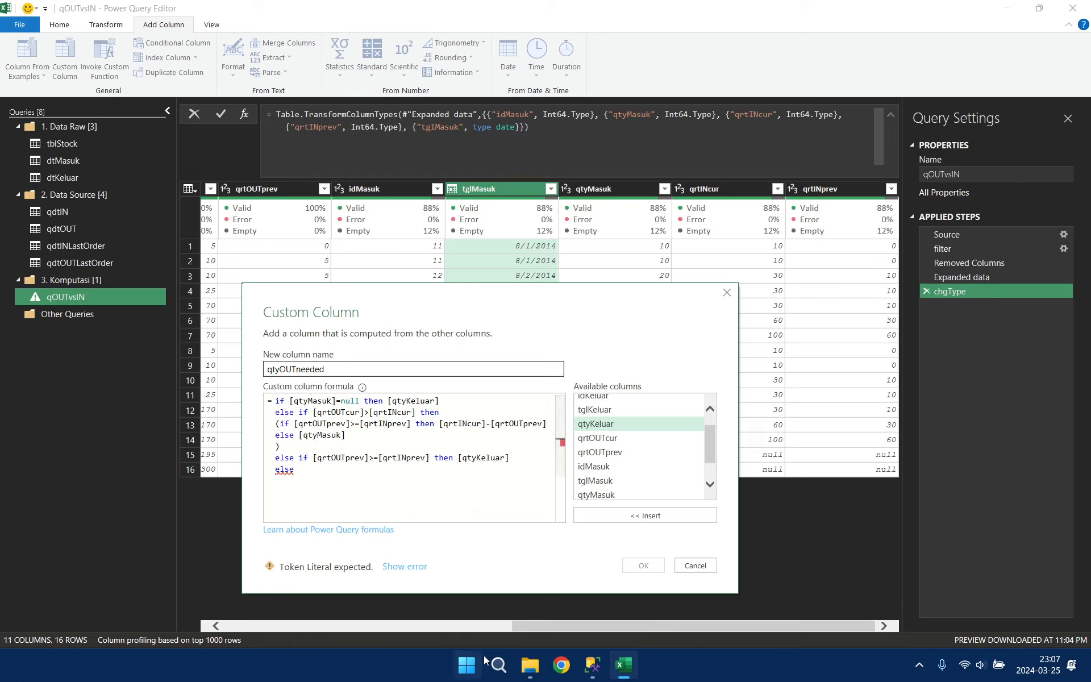
{"action": "left_click", "coordinate": [592, 665]}
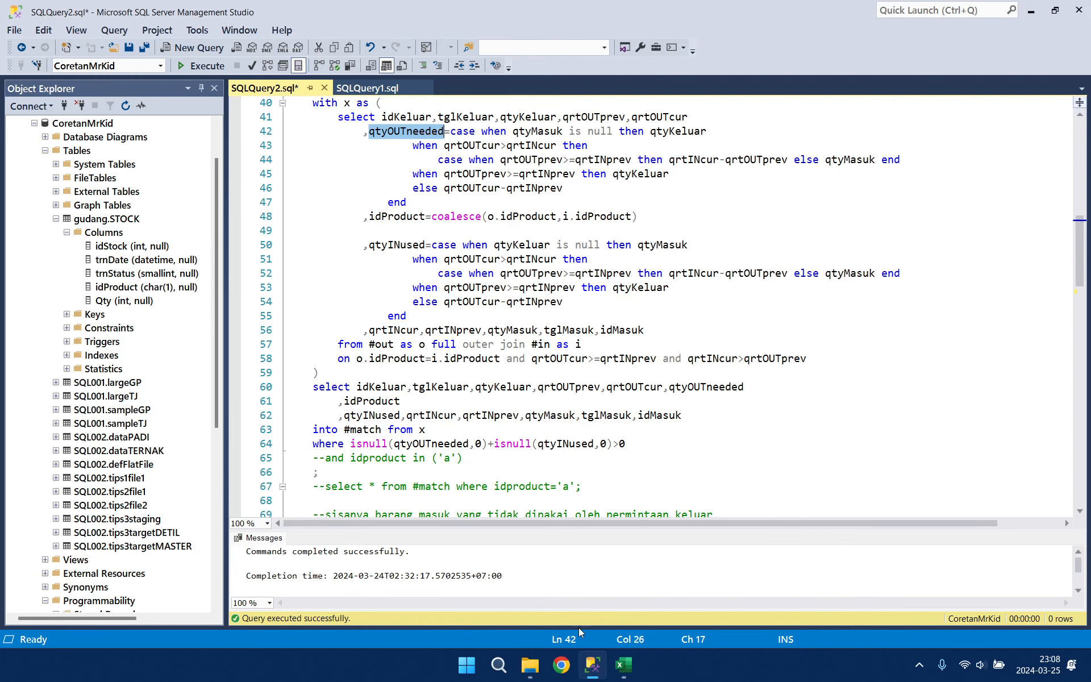
{"action": "left_click", "coordinate": [623, 665]}
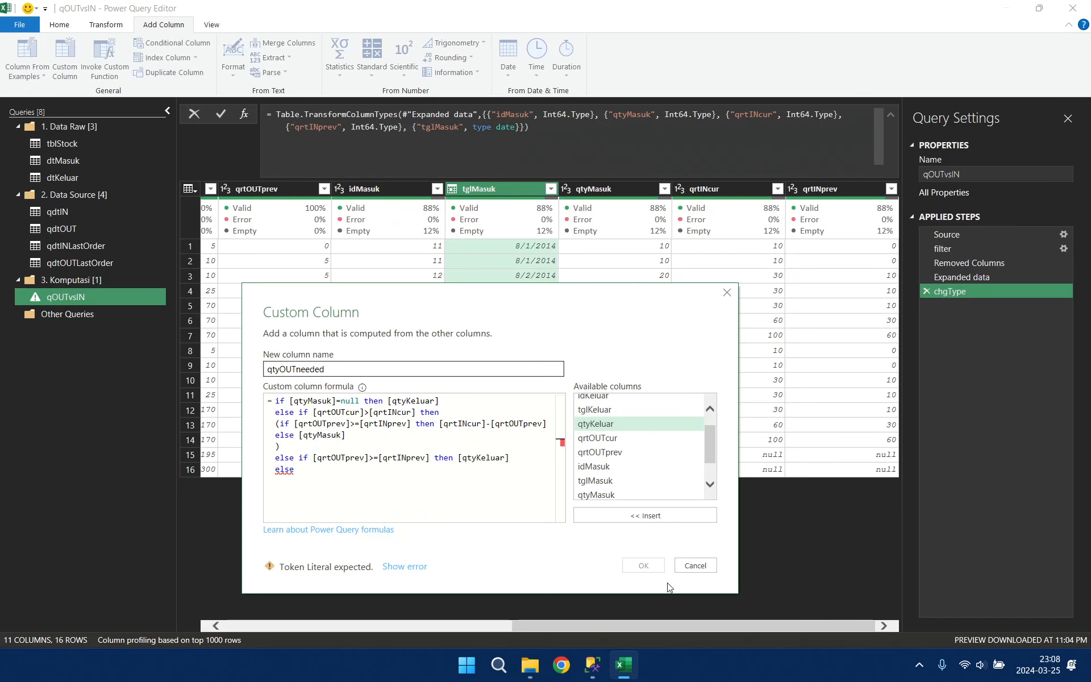
{"action": "double_click", "coordinate": [632, 444]}
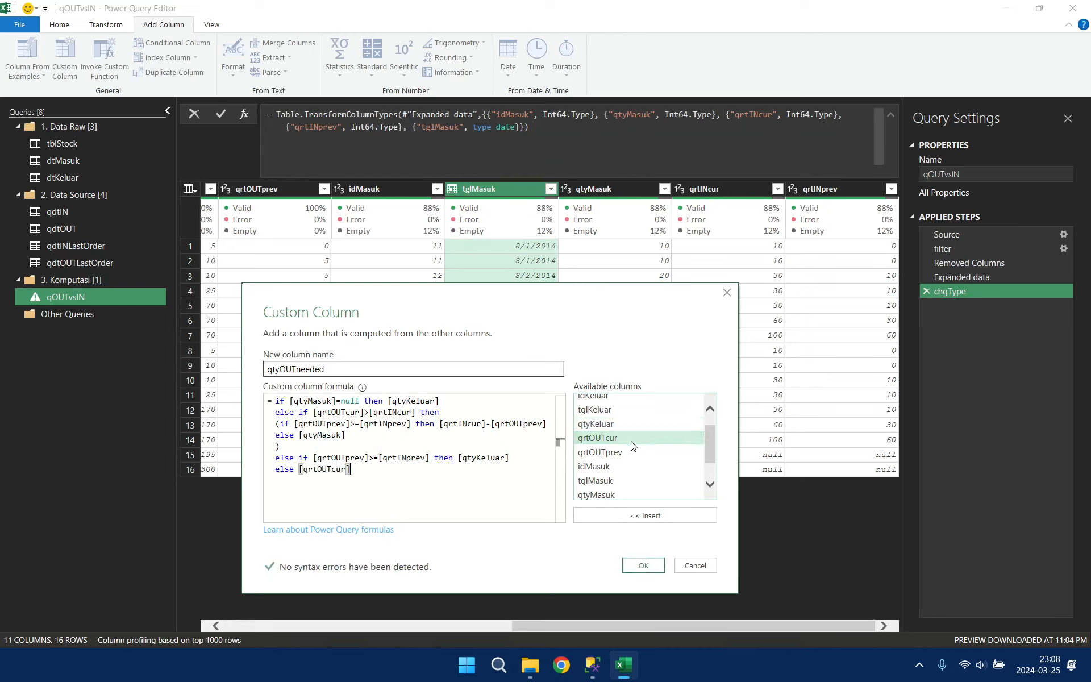
{"action": "type", "text": "-"}
{"action": "scroll", "coordinate": [636, 455], "scroll_direction": "down", "scroll_amount": 2}
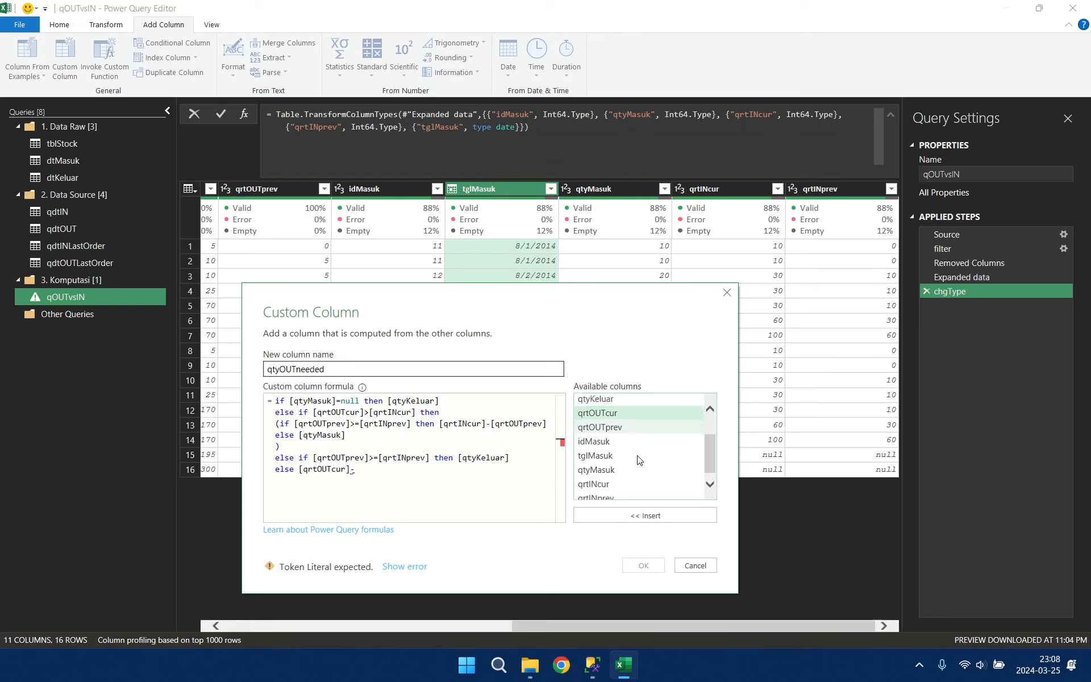
{"action": "double_click", "coordinate": [620, 493]}
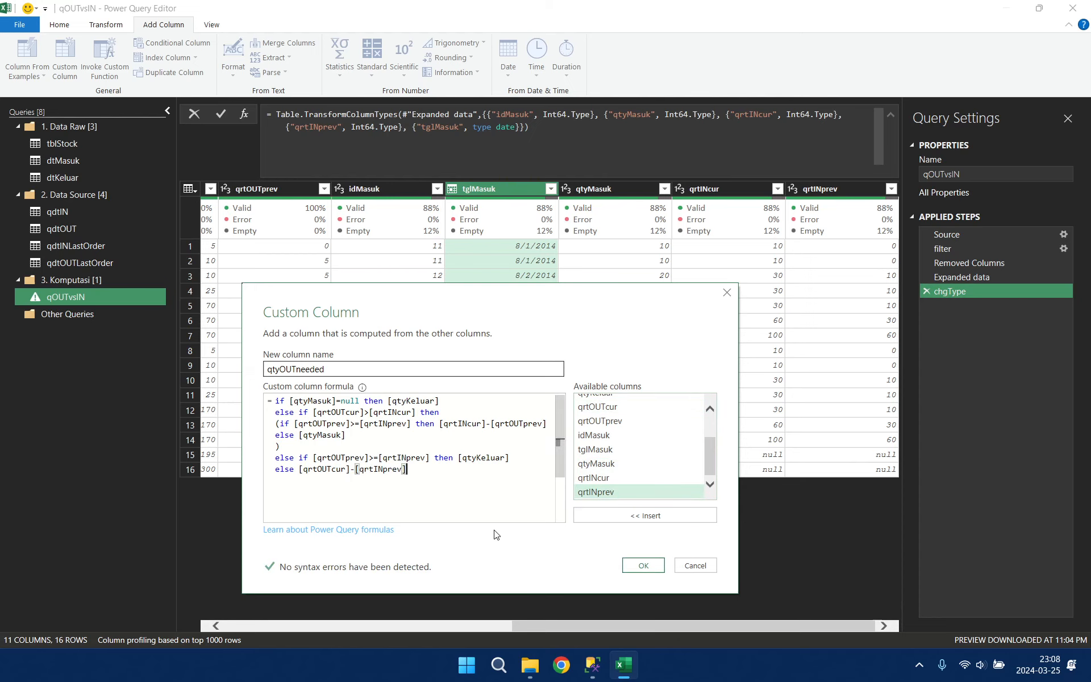
{"action": "left_click", "coordinate": [643, 565]}
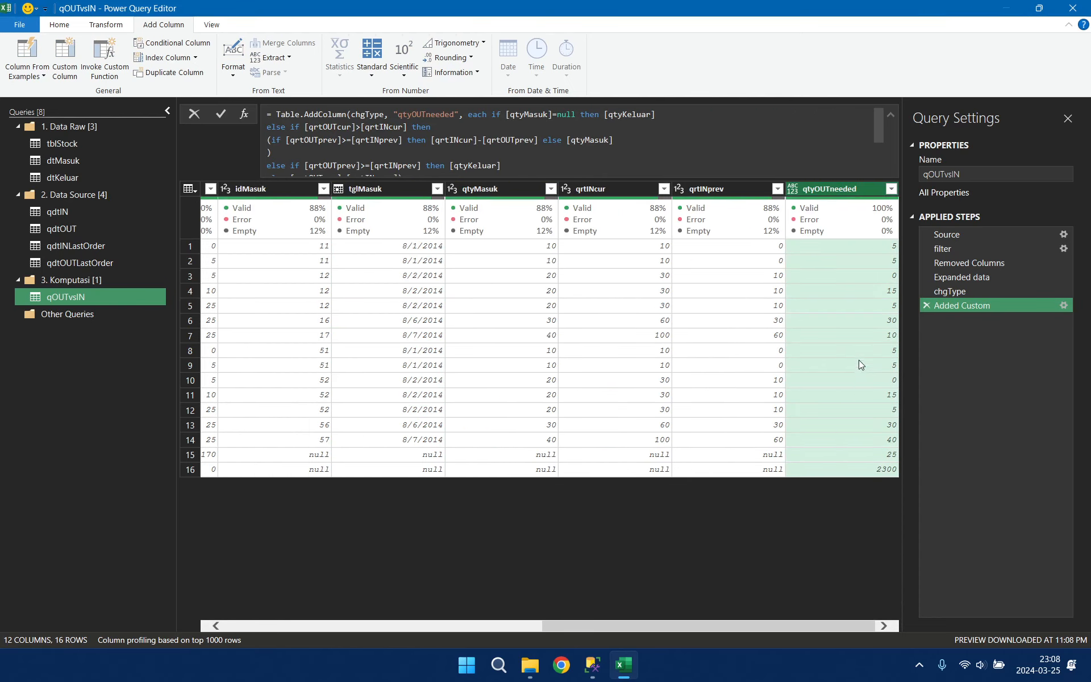
- Add Int64.Type as the column type argument at the end of the qtyOUTneeded step's formula
{"action": "scroll", "coordinate": [758, 126], "scroll_direction": "down", "scroll_amount": 3}
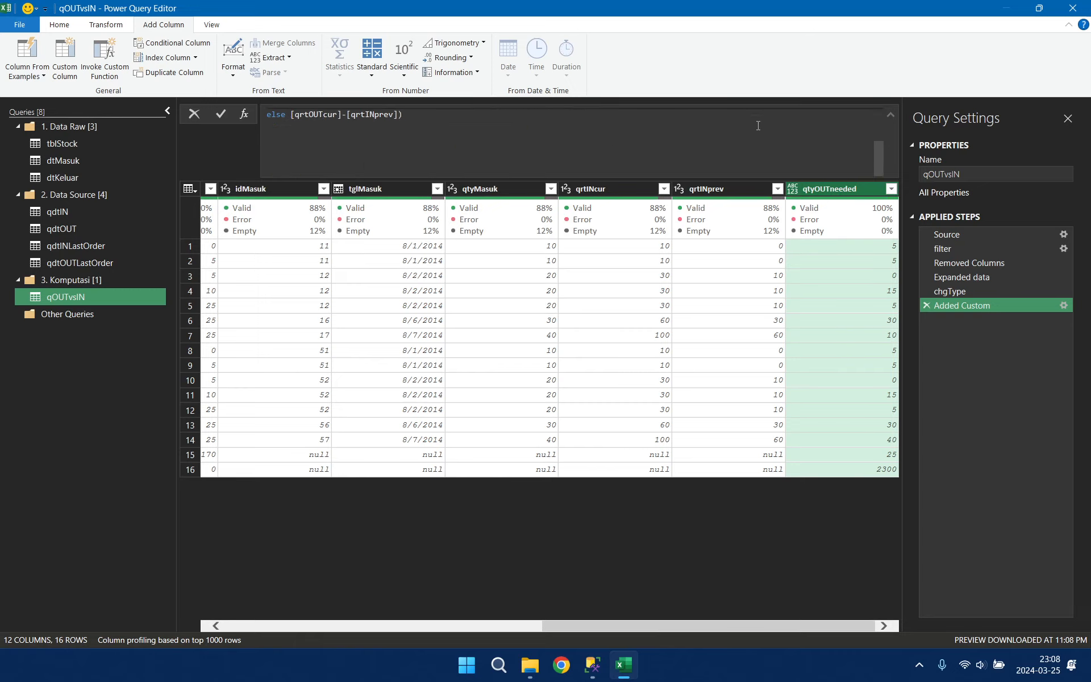
{"action": "left_click", "coordinate": [400, 116]}
{"action": "type", "text": ",Int6"}
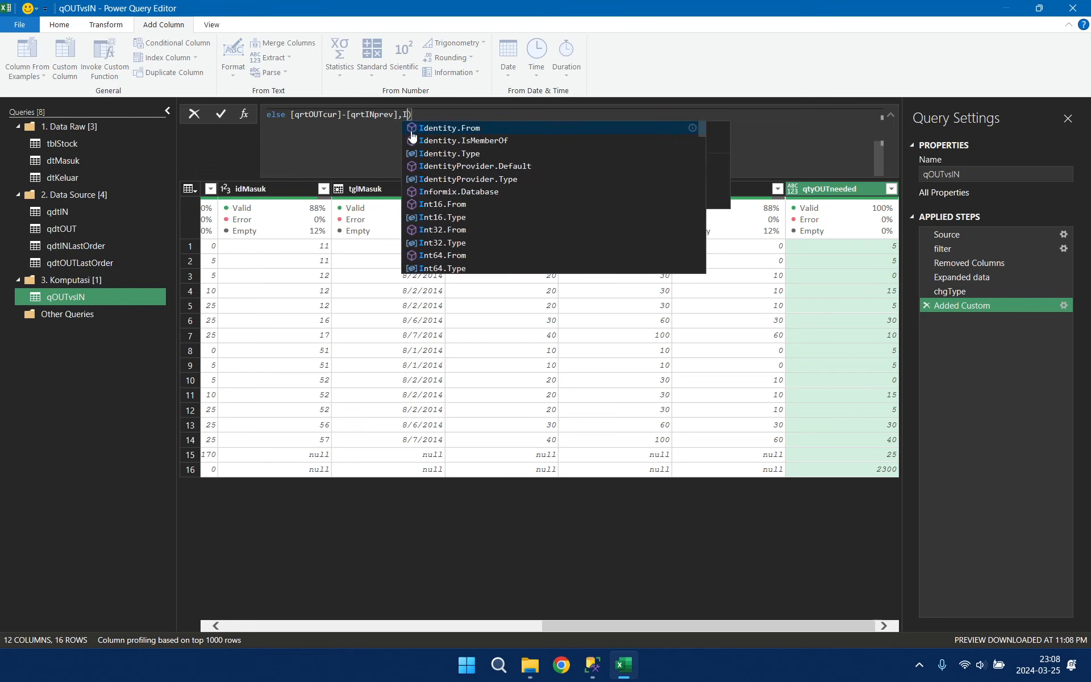
{"action": "type", "text": "4."}
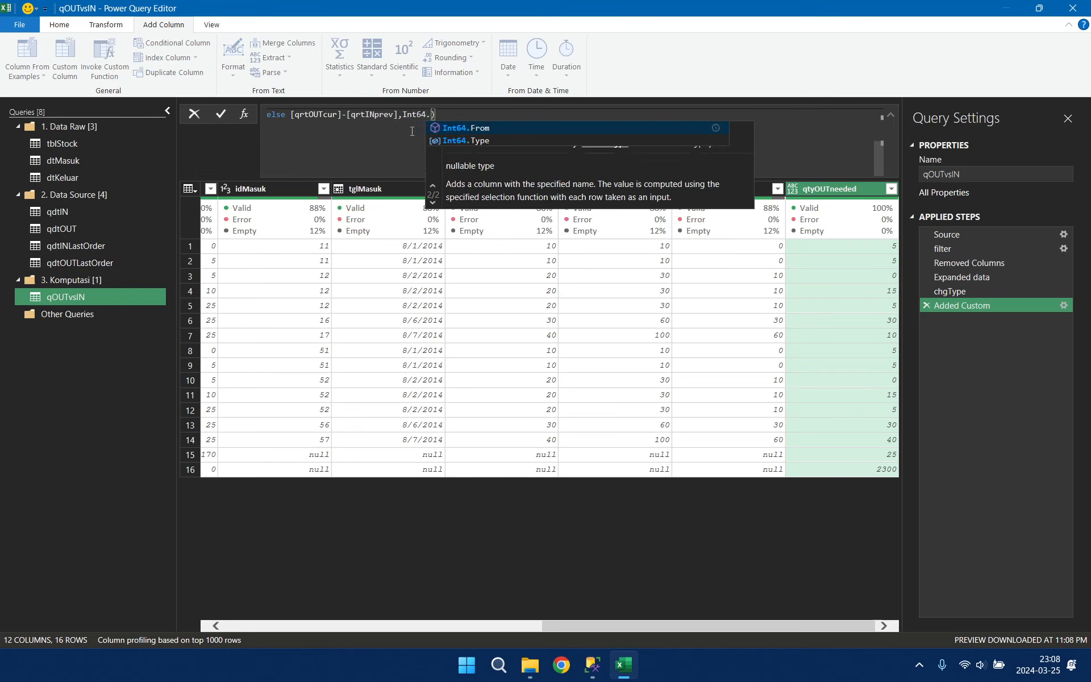
{"action": "type", "text": "Type"}
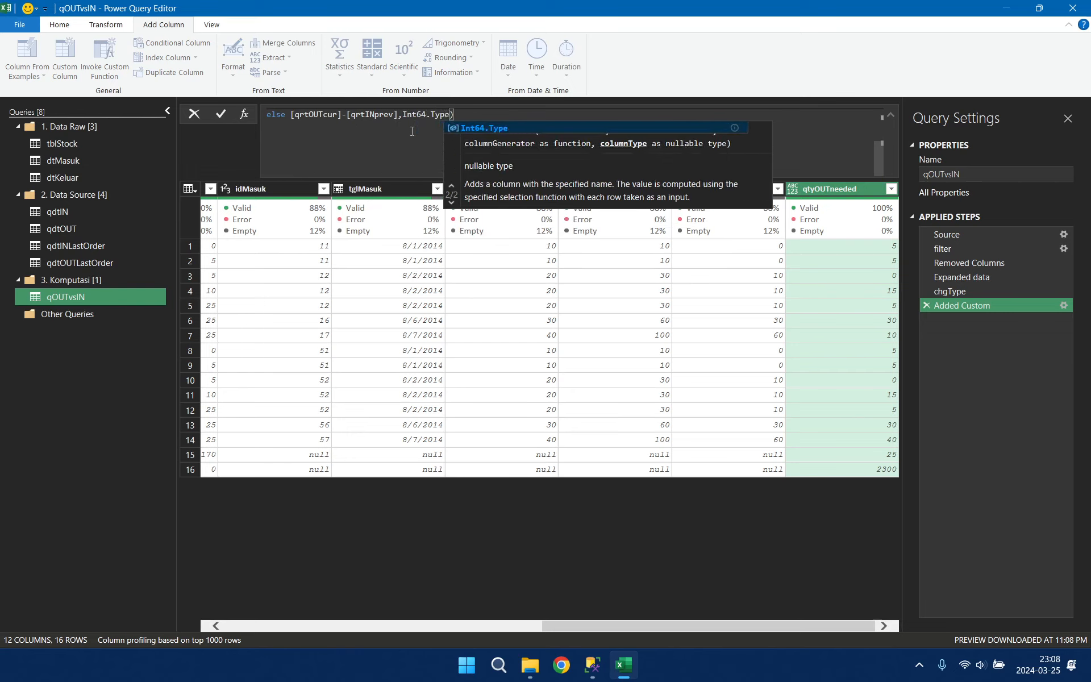
{"action": "key", "text": "Return"}
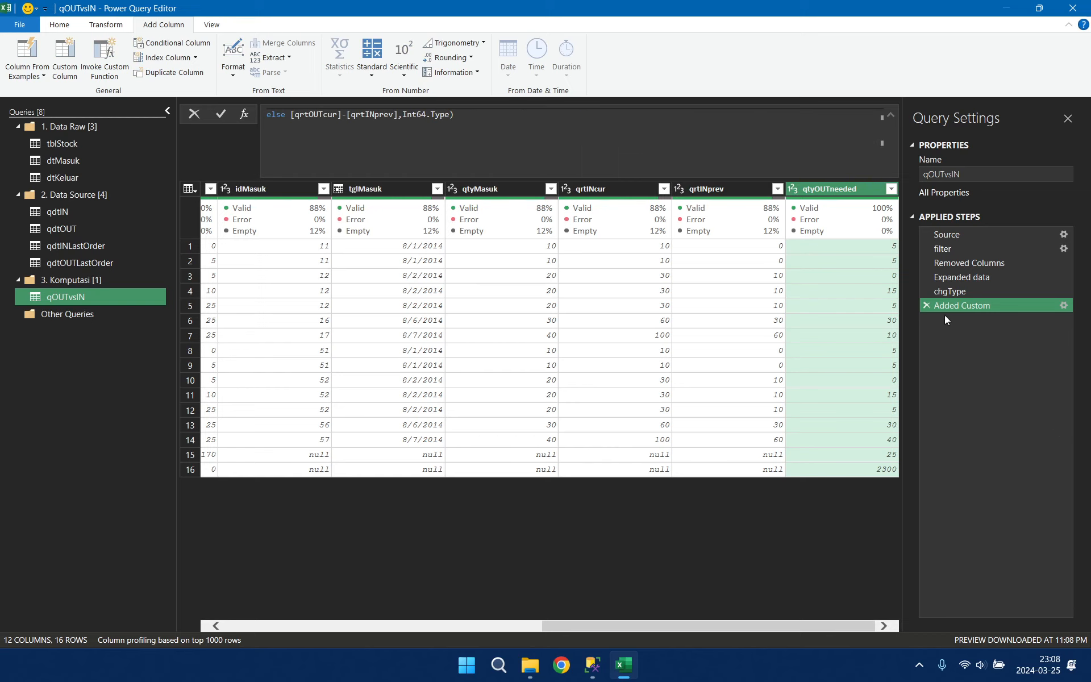
- Rename the applied step that adds the qtyOUTneeded column as addNeeded
{"action": "right_click", "coordinate": [984, 306]}
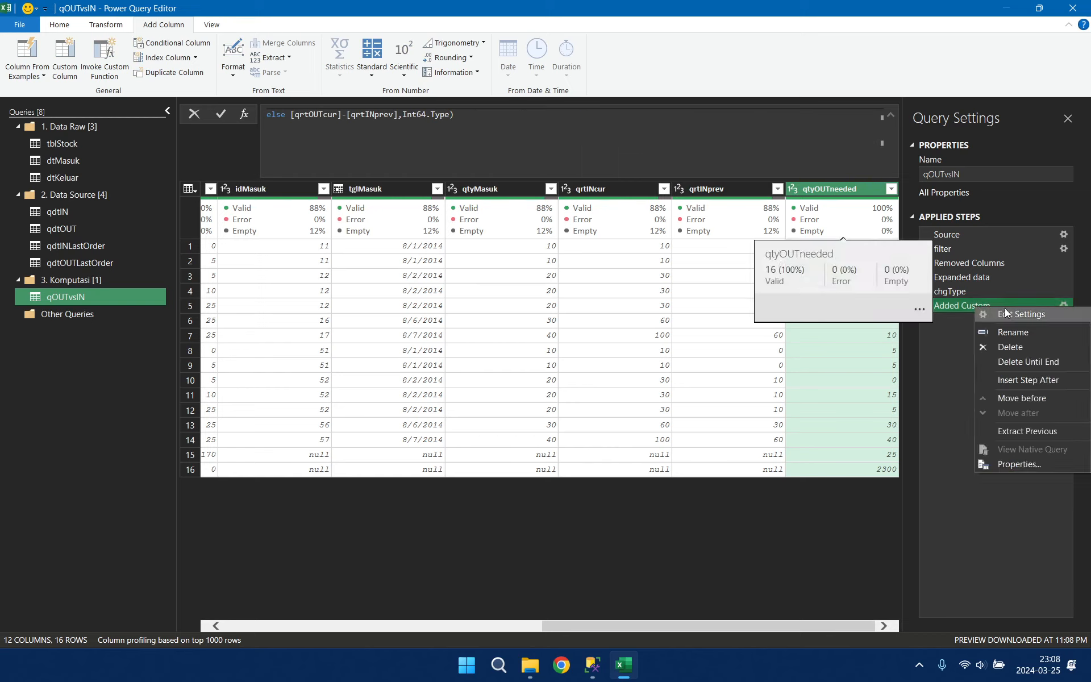
{"action": "left_click", "coordinate": [1024, 333]}
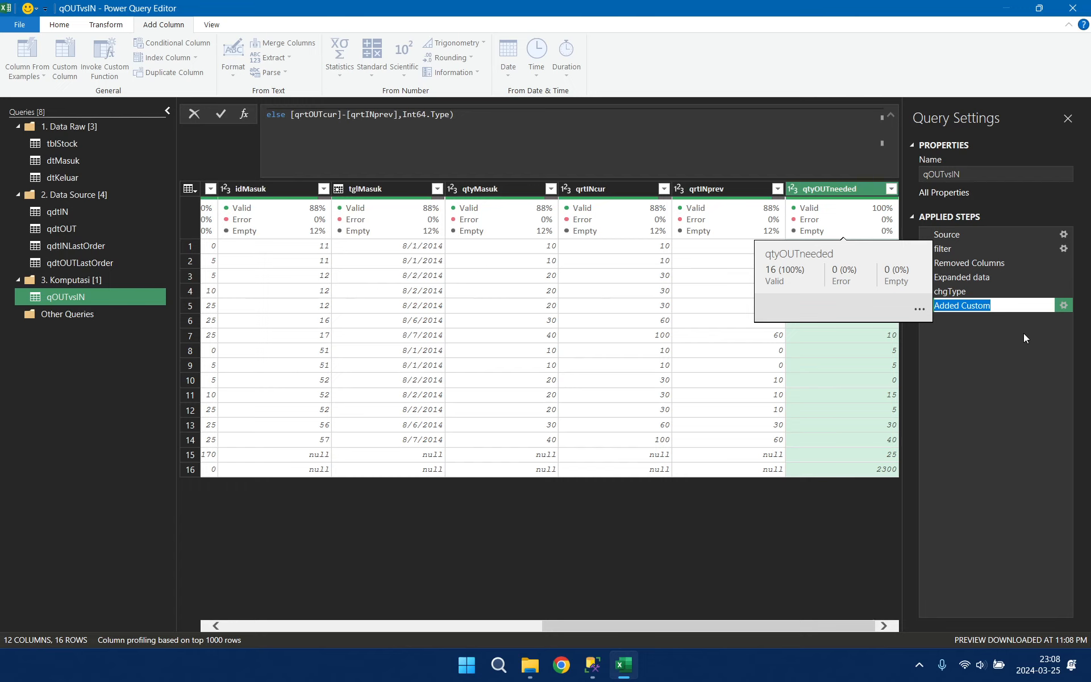
{"action": "type", "text": "addNeeded"}
{"action": "key", "text": "Return"}
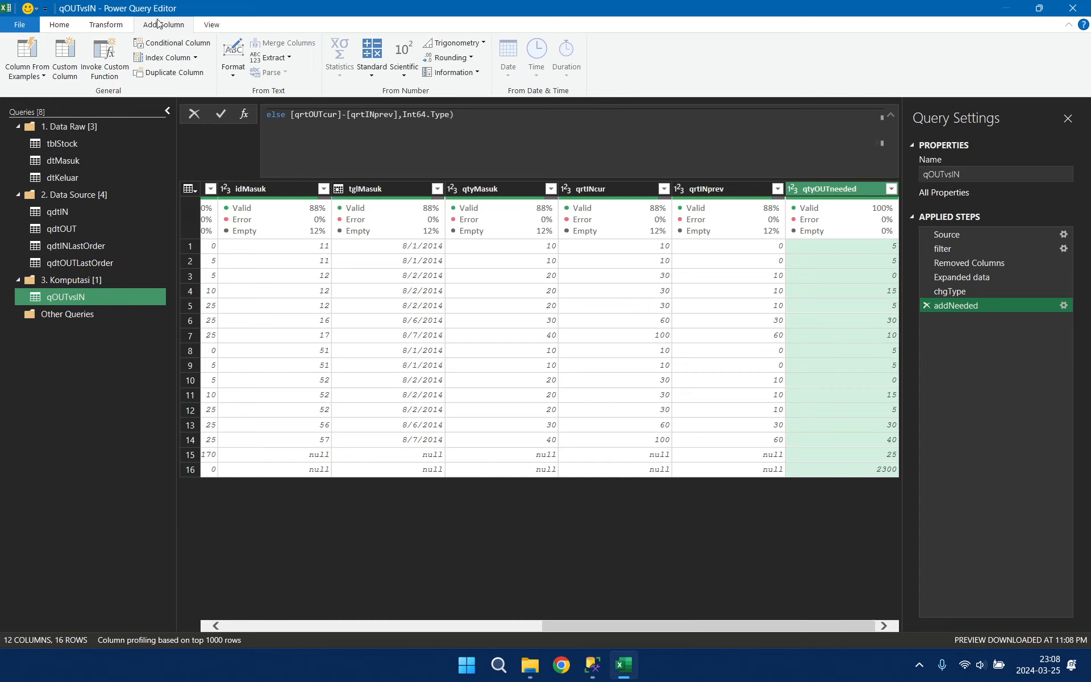
- Add a custom column named qtyINused with the formula [qtyOUTneeded]
{"action": "left_click", "coordinate": [64, 57]}
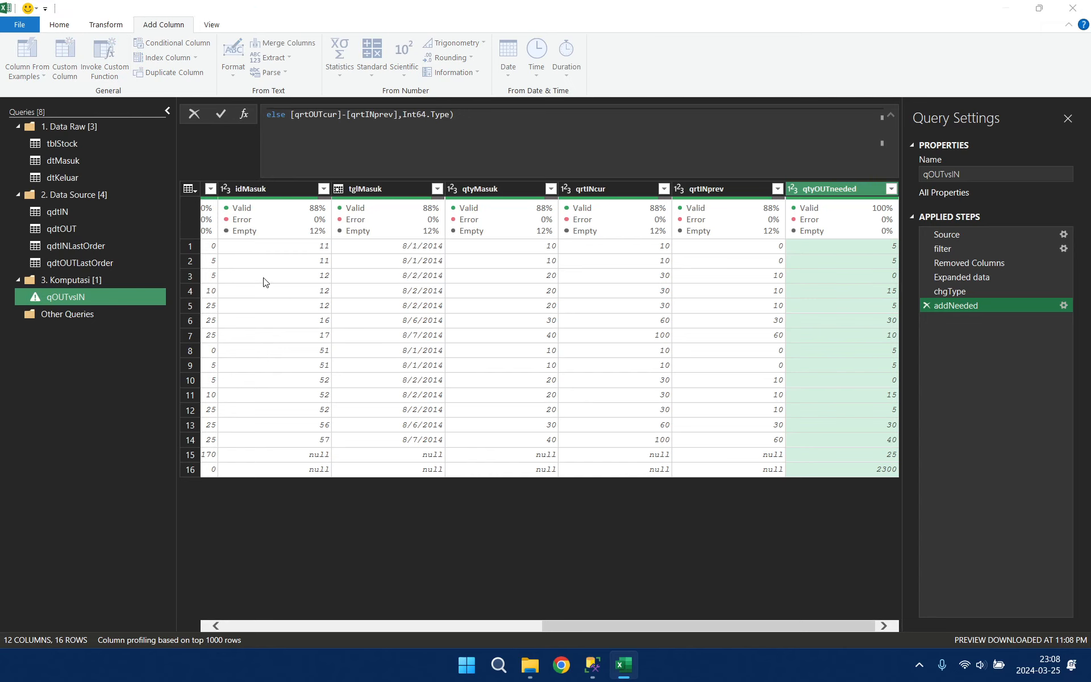
{"action": "double_click", "coordinate": [344, 254]}
{"action": "type", "text": "qty"}
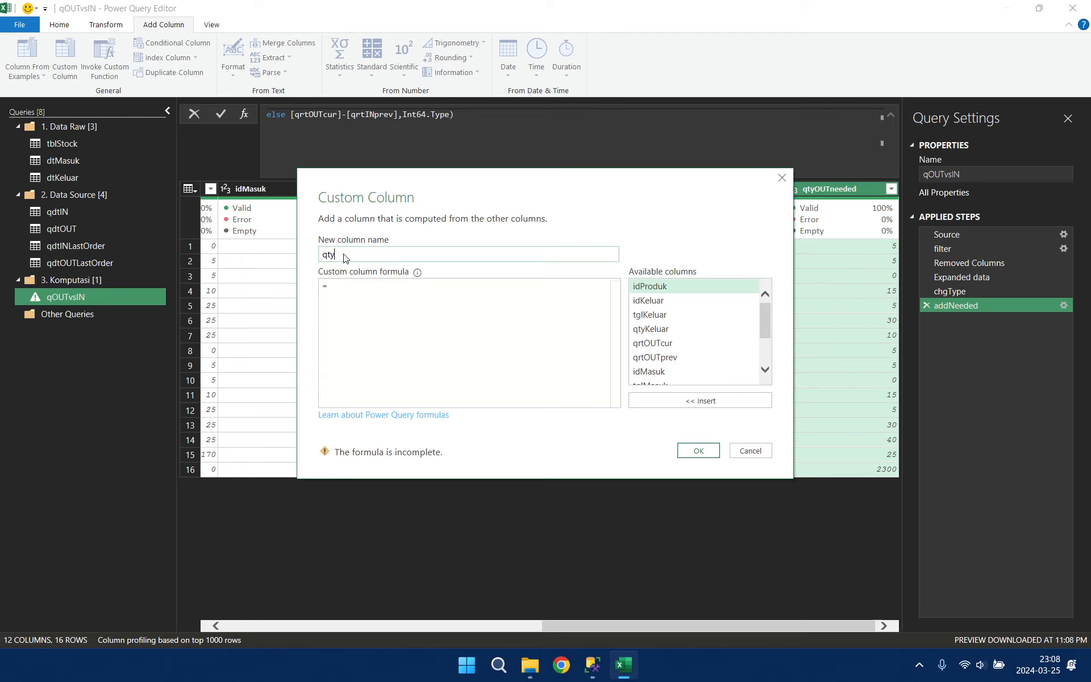
{"action": "type", "text": "INused"}
{"action": "left_click", "coordinate": [333, 285]}
{"action": "scroll", "coordinate": [702, 354], "scroll_direction": "down", "scroll_amount": 2}
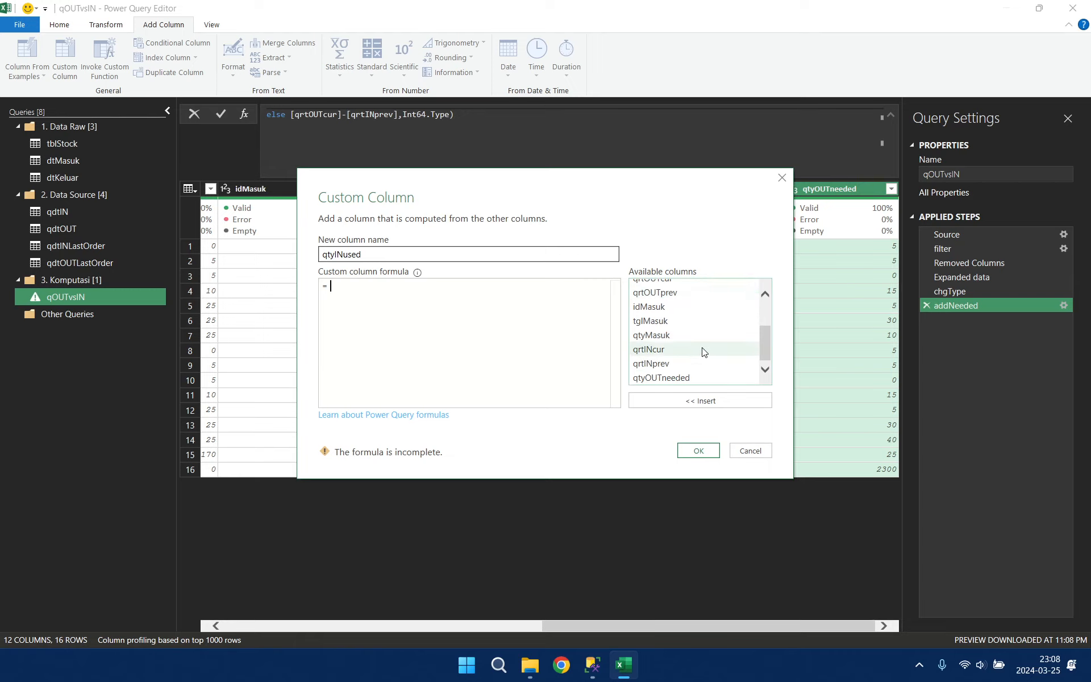
{"action": "double_click", "coordinate": [700, 378]}
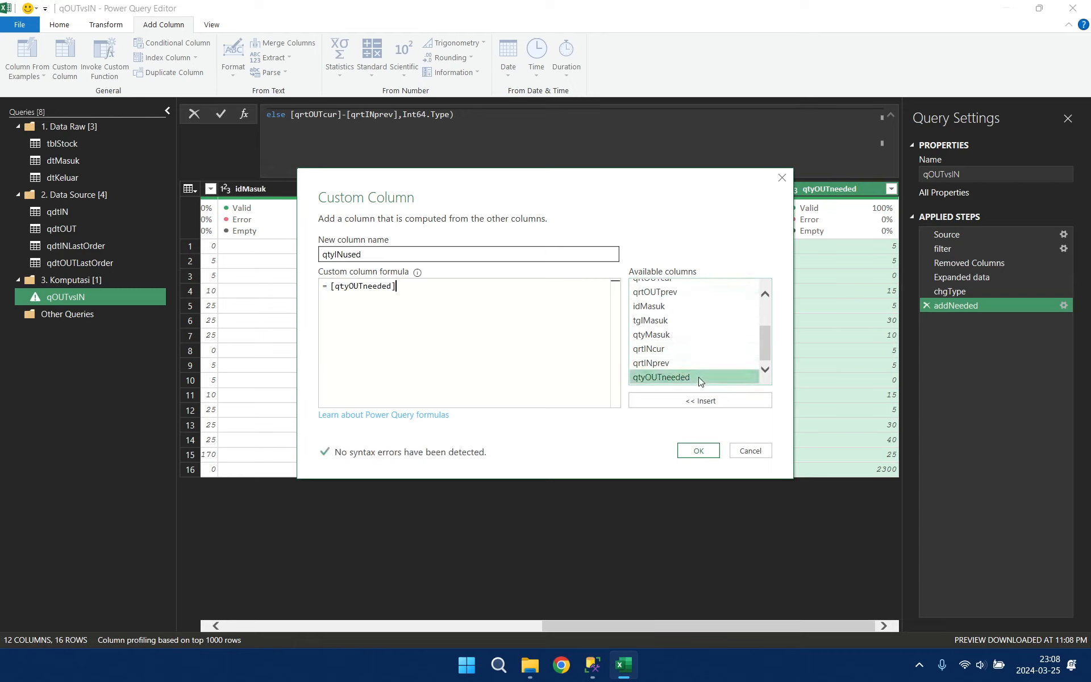
{"action": "left_click", "coordinate": [698, 450]}
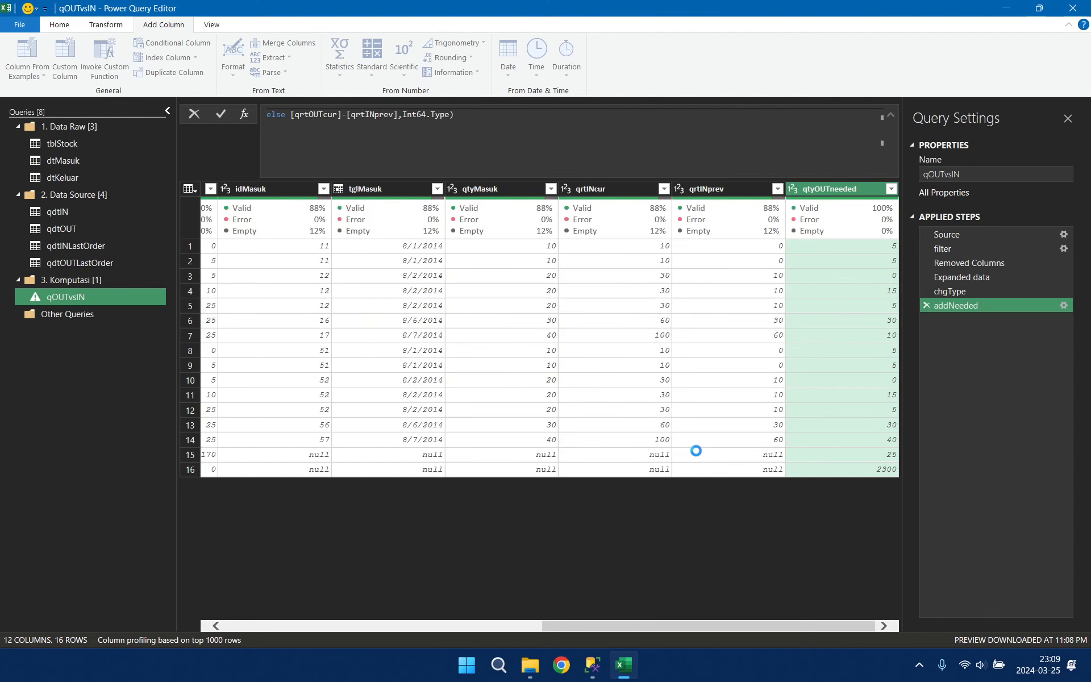
- Add Int64.Type as the column type argument in the qtyINused step's Table.AddColumn formula
{"action": "left_click", "coordinate": [657, 148]}
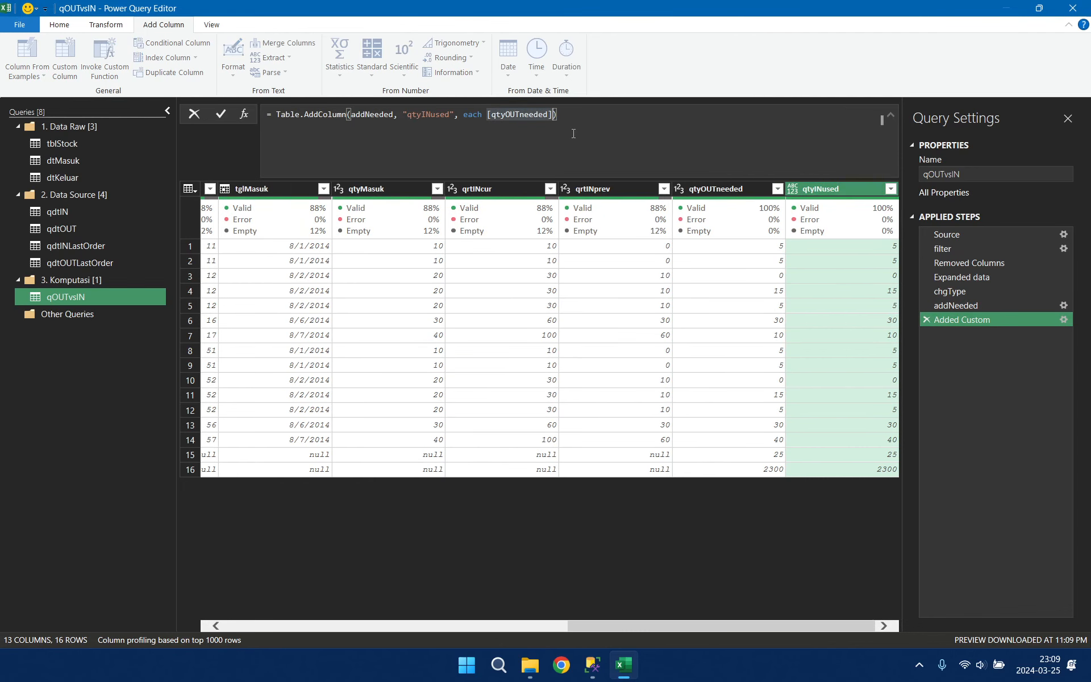
{"action": "type", "text": ","}
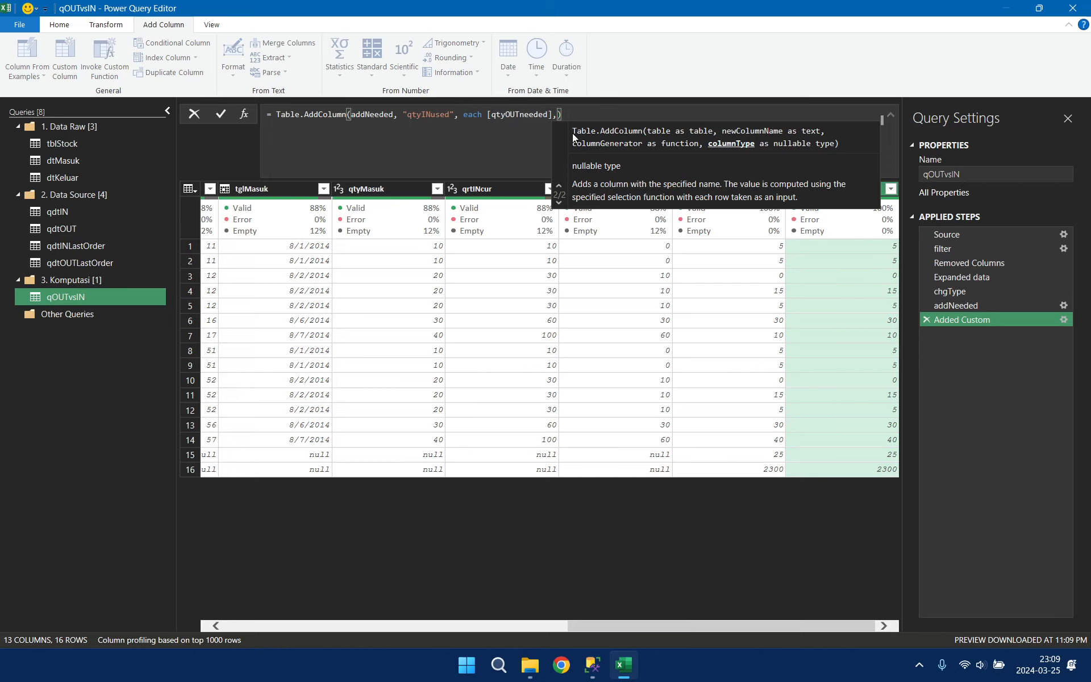
{"action": "type", "text": "Int64"}
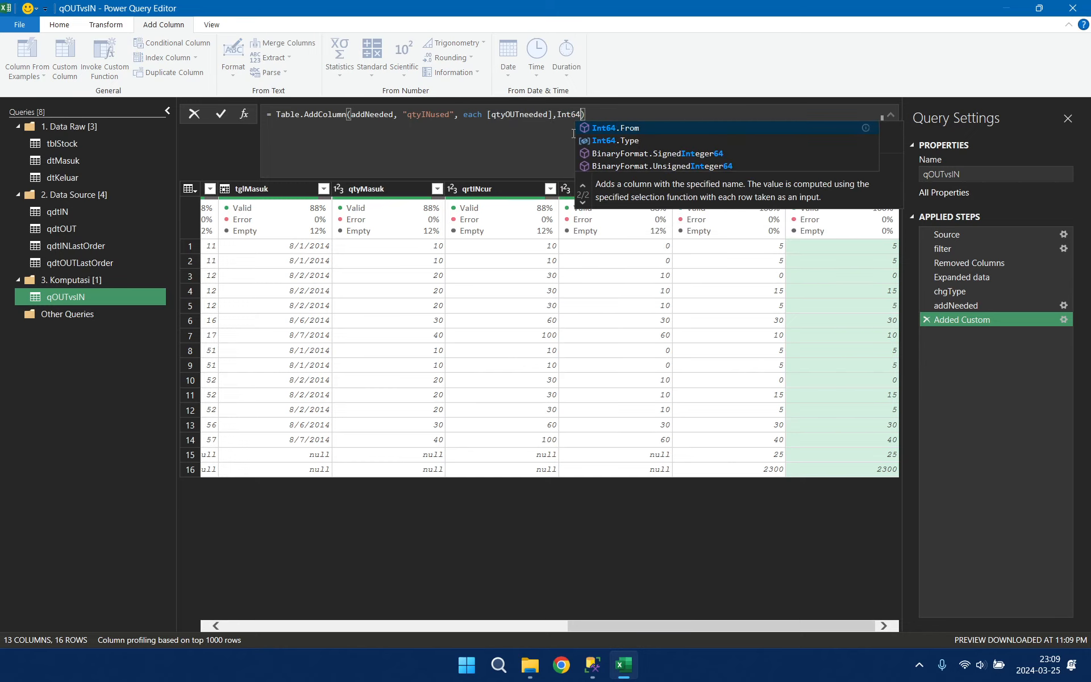
{"action": "type", "text": ".Ty"}
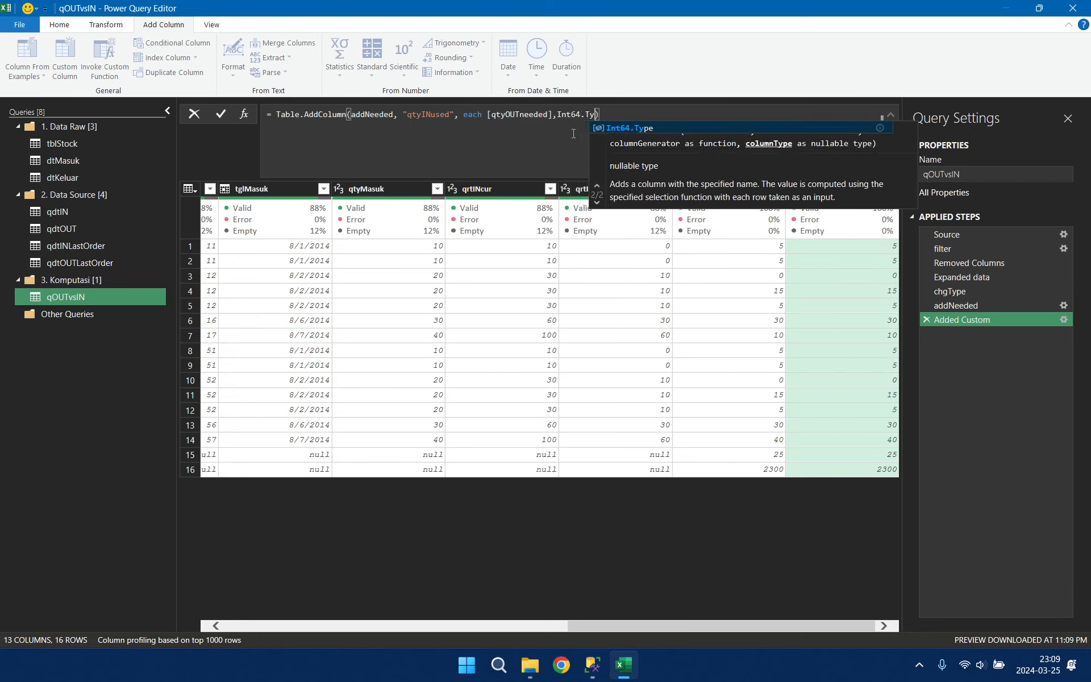
{"action": "type", "text": "pe"}
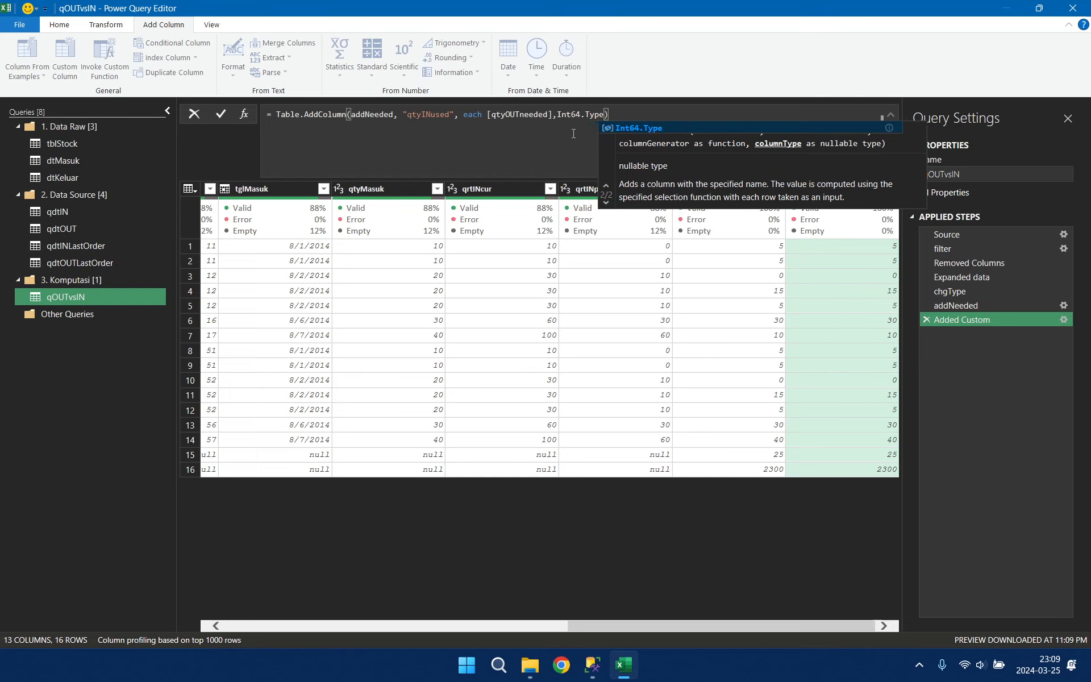
{"action": "key", "text": "Return"}
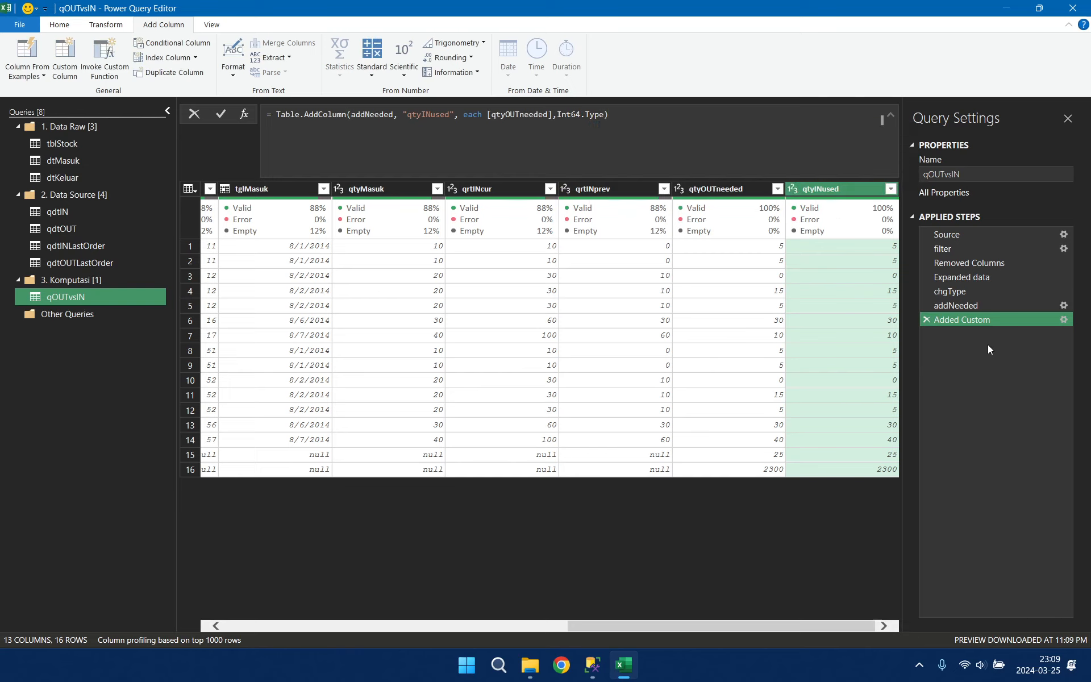
- Rename the applied step that adds the qtyINused column as addUsed
{"action": "right_click", "coordinate": [985, 321]}
{"action": "left_click", "coordinate": [1014, 346]}
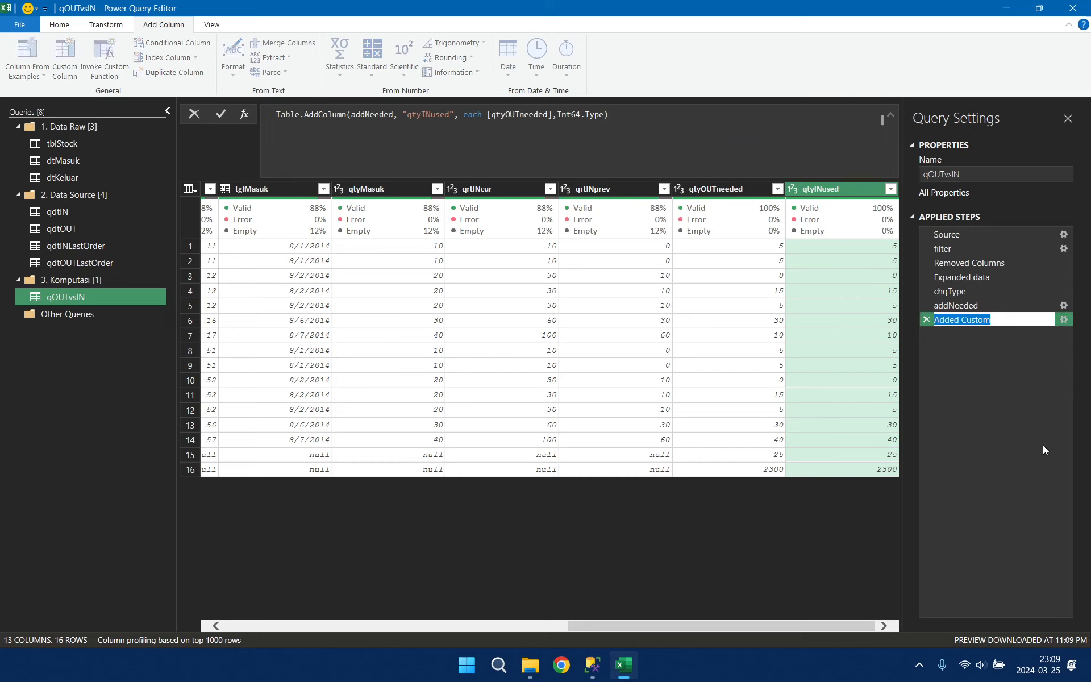
{"action": "type", "text": "addUsed"}
{"action": "key", "text": "Return"}
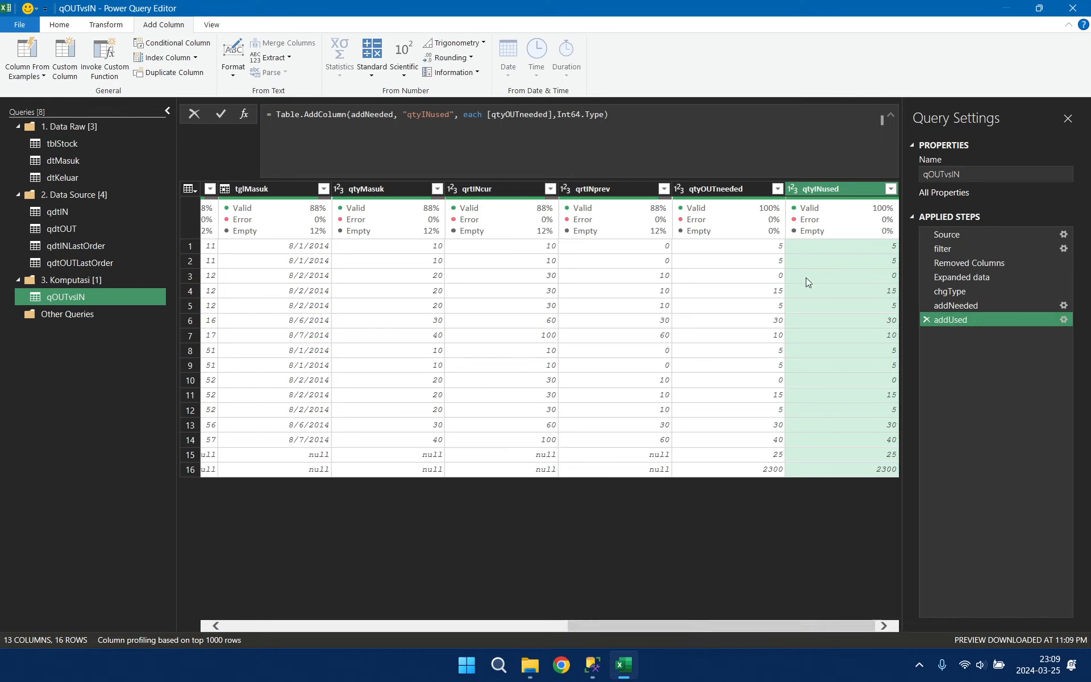
- Filter the rows to keep only those where qtyOUTneeded is greater than 0
{"action": "left_click", "coordinate": [754, 193]}
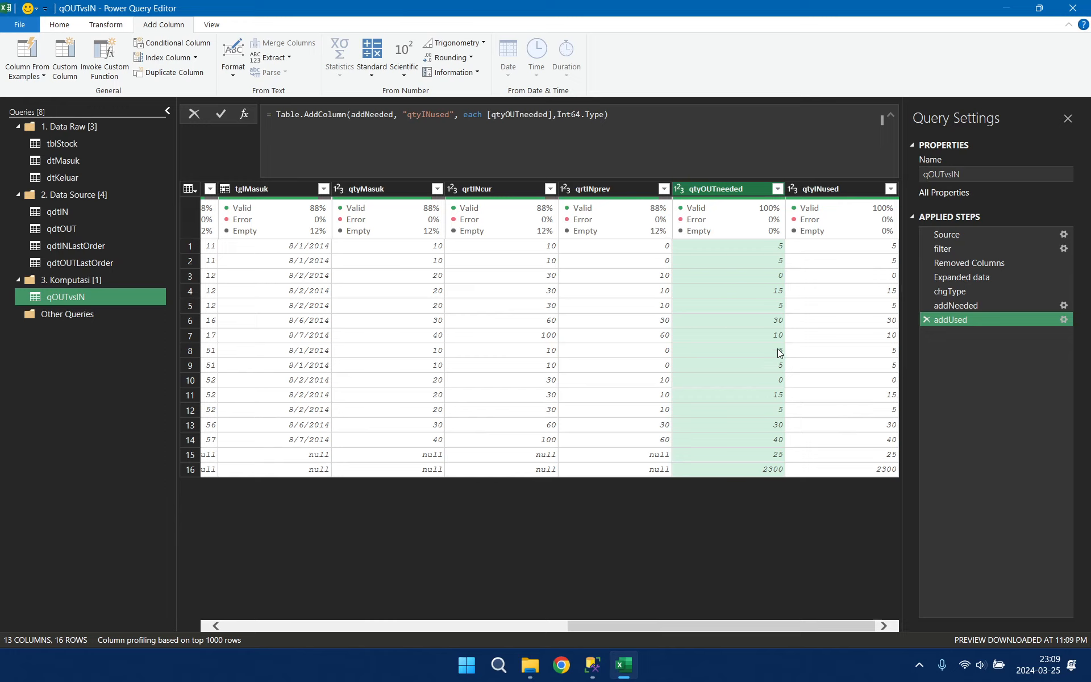
{"action": "left_click", "coordinate": [777, 189]}
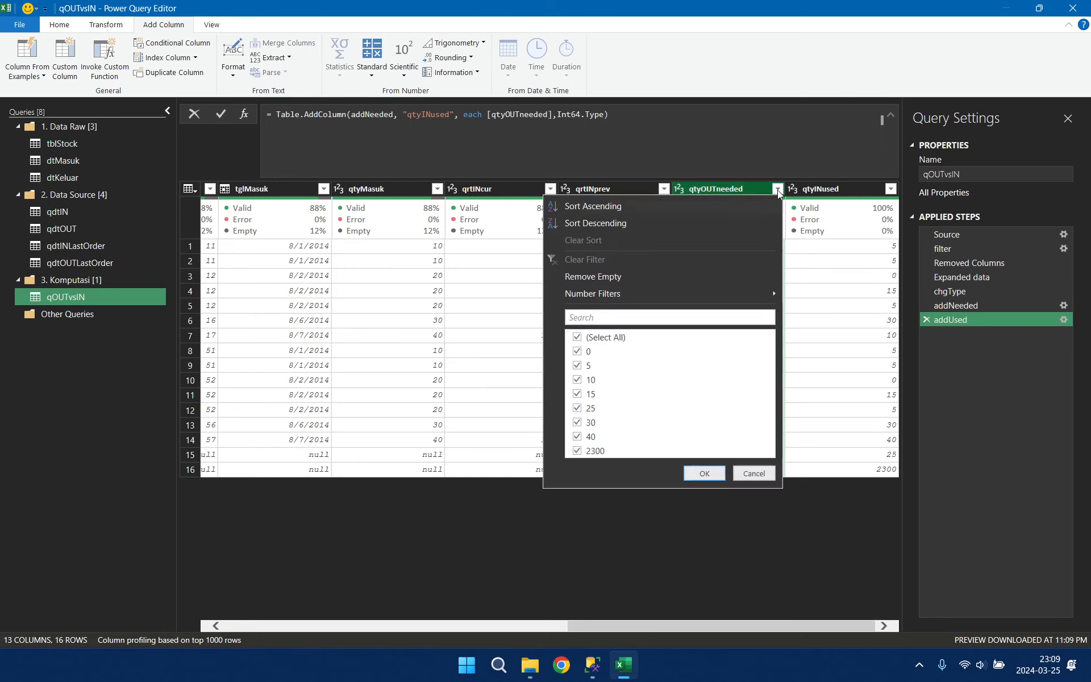
{"action": "mouse_move", "coordinate": [733, 294]}
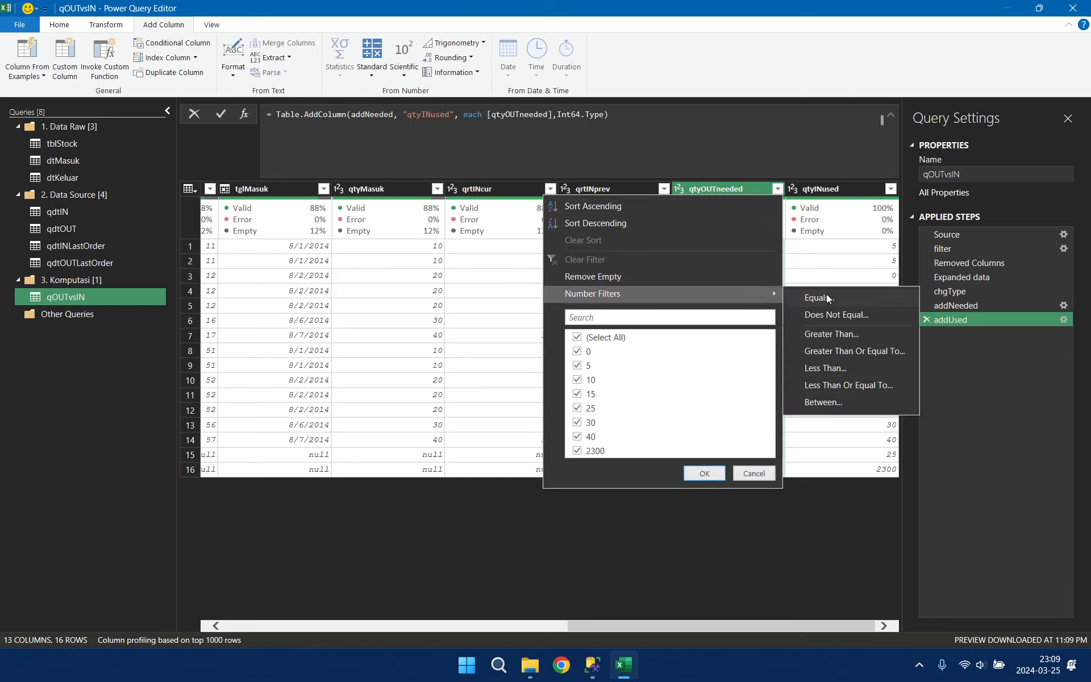
{"action": "left_click", "coordinate": [871, 333]}
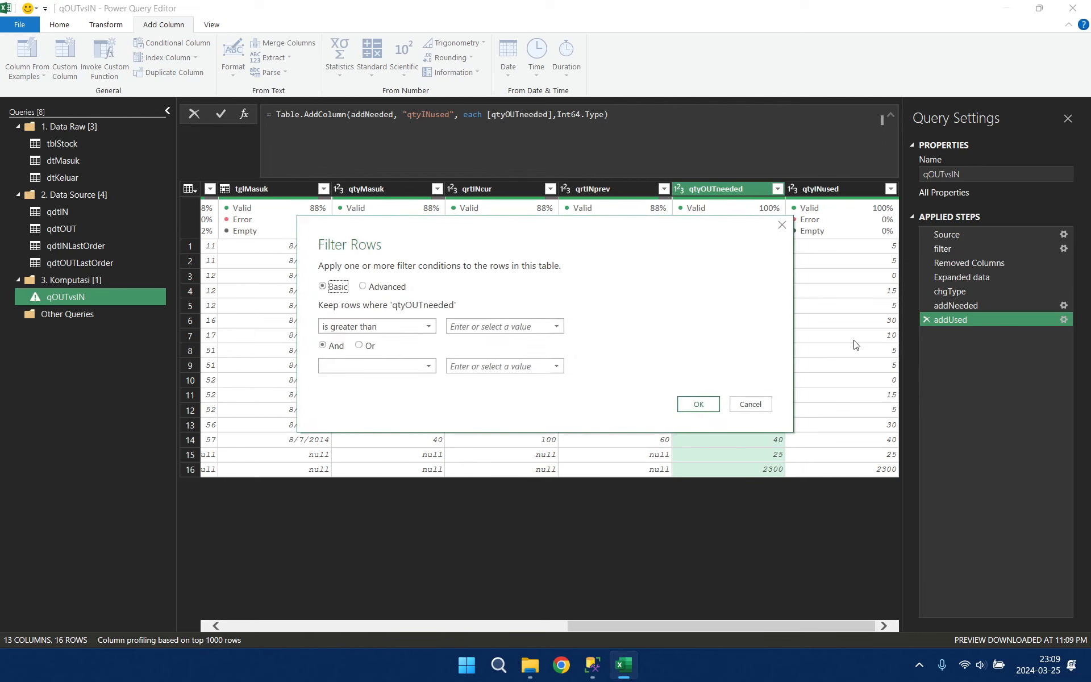
{"action": "left_click", "coordinate": [487, 326]}
{"action": "type", "text": "0"}
{"action": "left_click", "coordinate": [698, 404]}
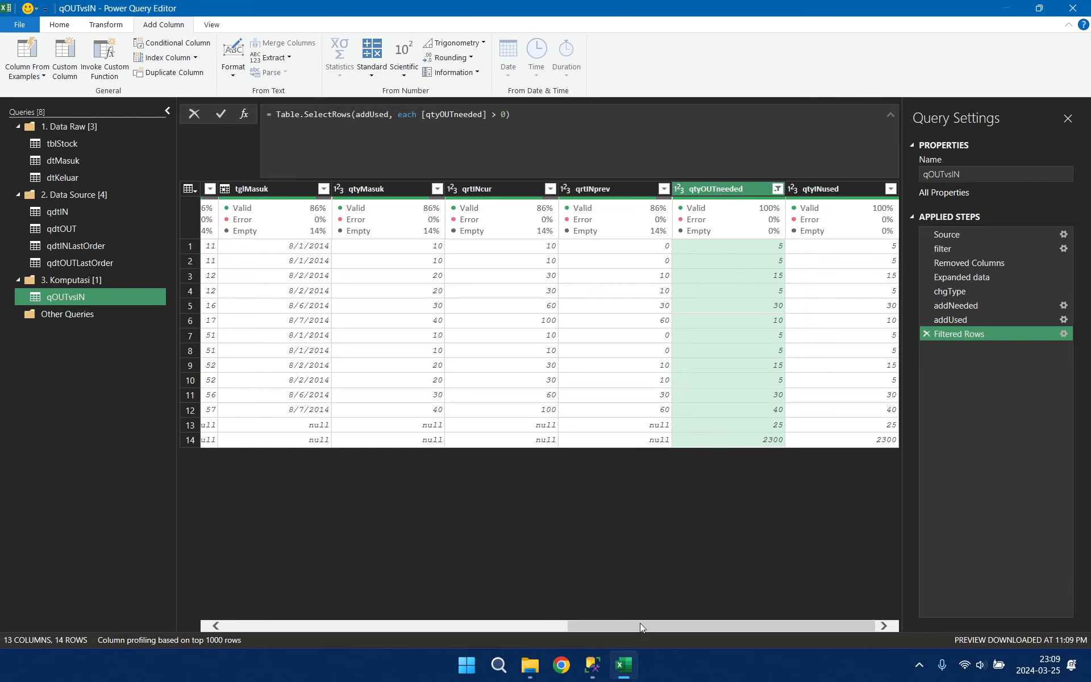
- Reorder the columns with Remove Other Columns as idKeluar, tglKeluar, qtyKeluar, qrtOUTprev, qrtOUTcur, qtyOUTneeded, idProduk, qtyINused, qrtINcur, qrtINprev, qtyMasuk, tglMasuk, idMasuk
{"action": "left_click_drag", "start_coordinate": [640, 623], "coordinate": [187, 600]}
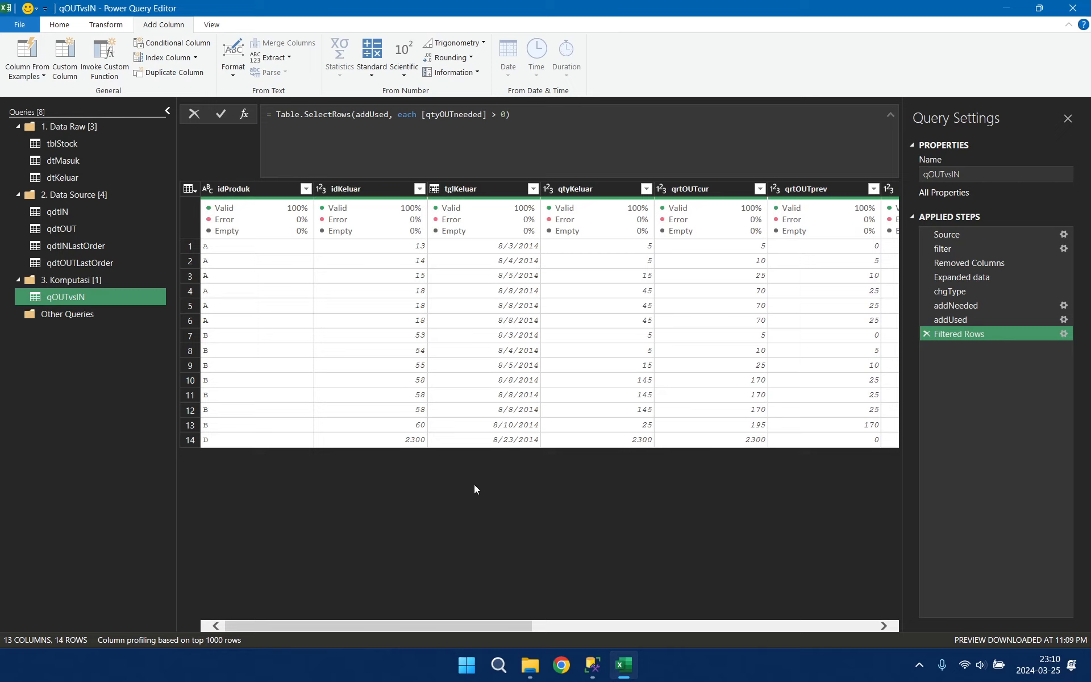
{"action": "left_click", "coordinate": [377, 189]}
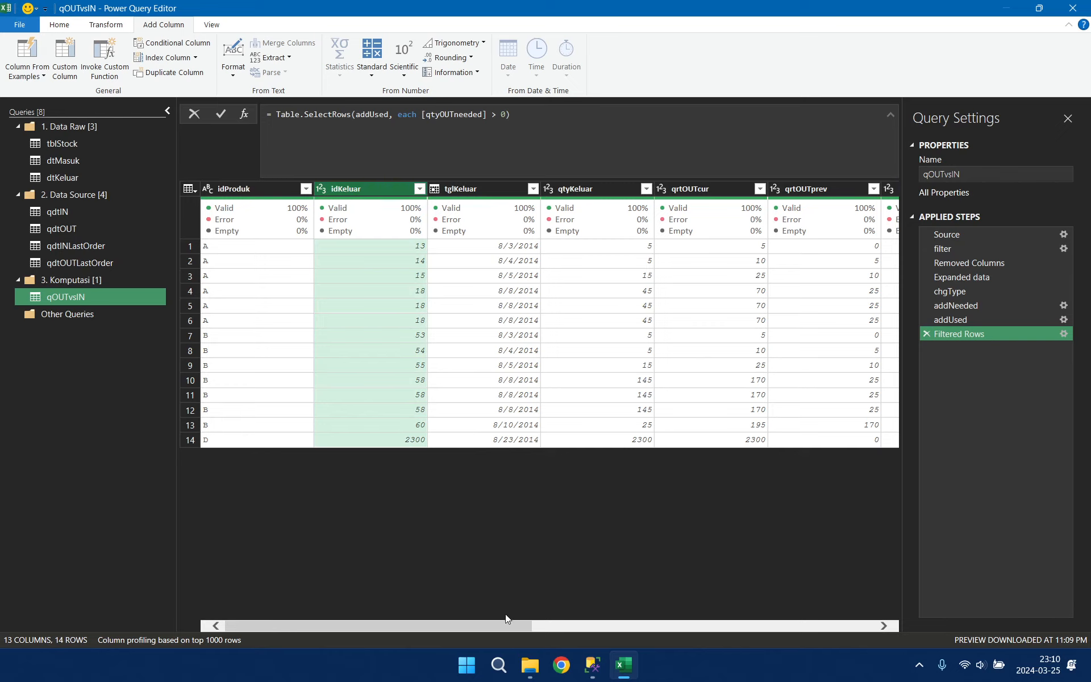
{"action": "left_click_drag", "start_coordinate": [493, 626], "coordinate": [573, 629]}
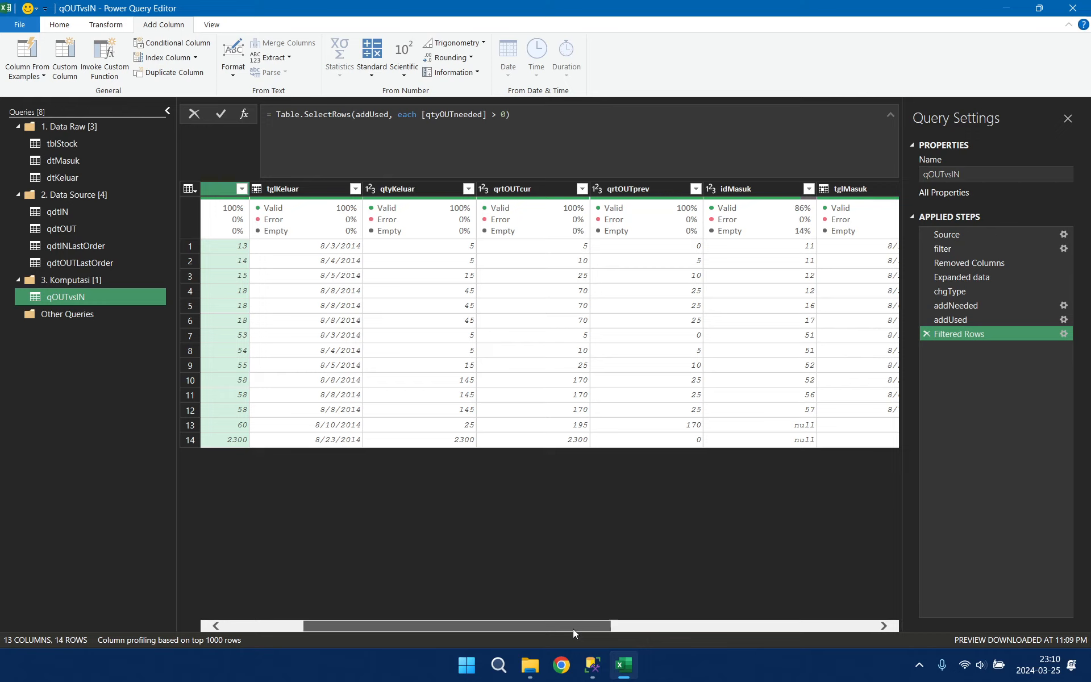
{"action": "left_click", "coordinate": [436, 191], "text": "shift"}
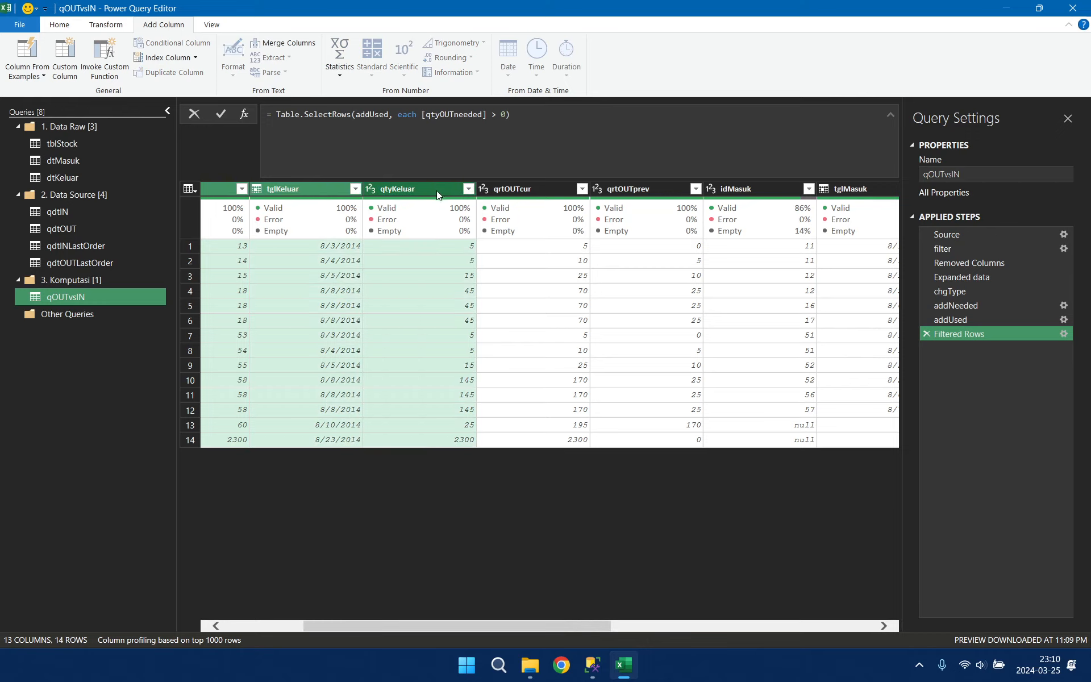
{"action": "left_click", "coordinate": [657, 187], "text": "ctrl"}
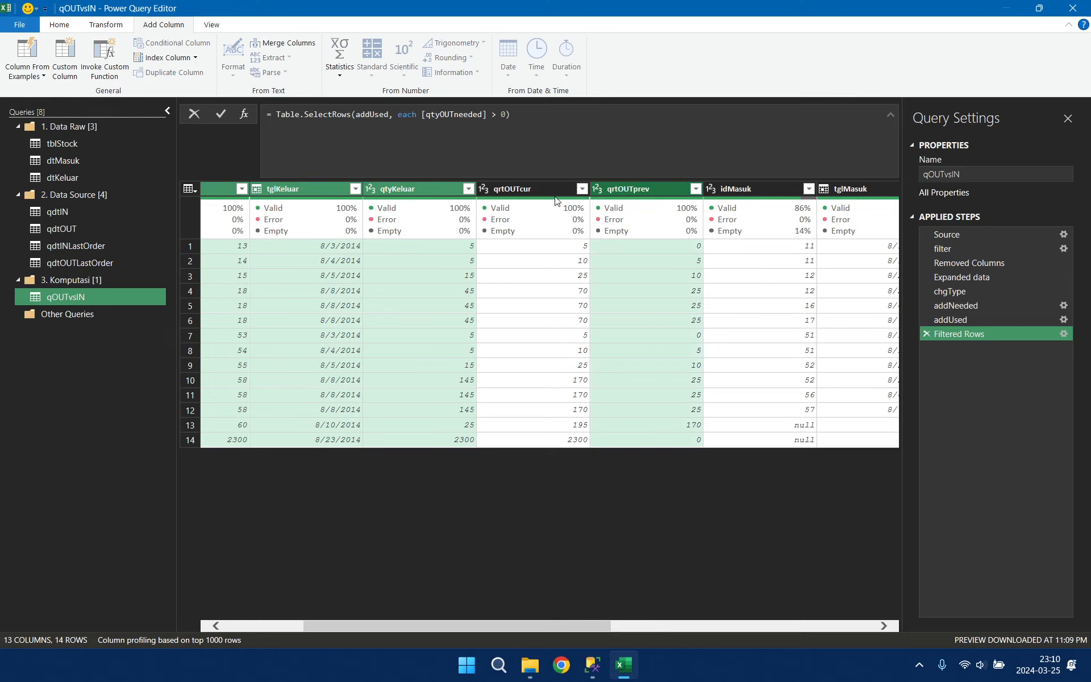
{"action": "left_click", "coordinate": [535, 189], "text": "ctrl"}
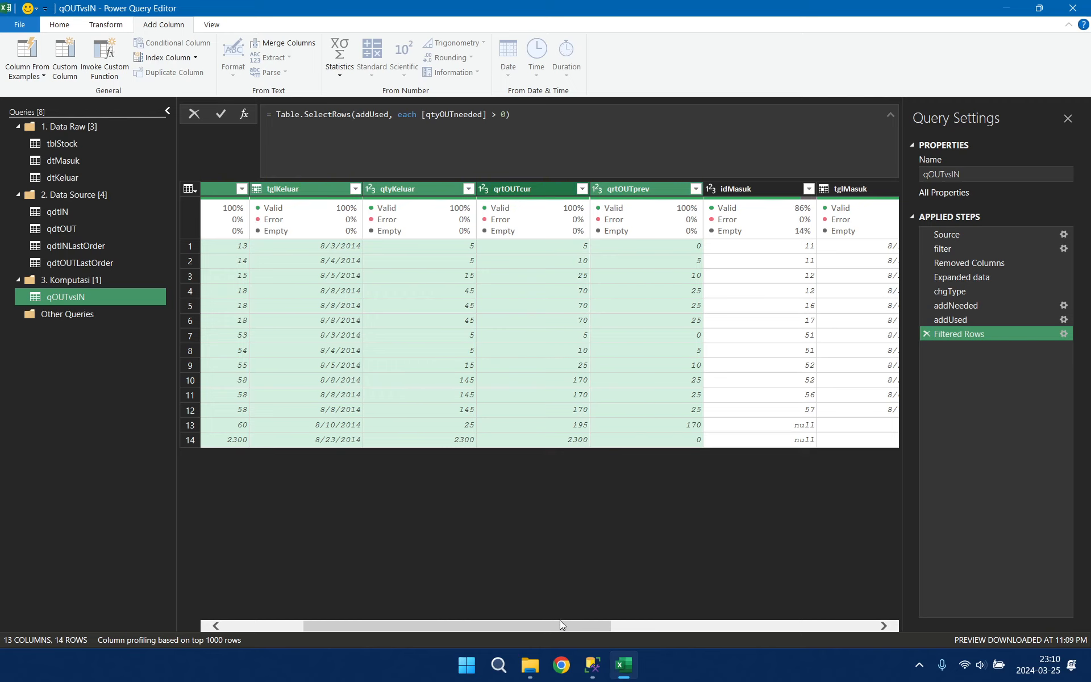
{"action": "left_click_drag", "start_coordinate": [560, 619], "coordinate": [861, 634]}
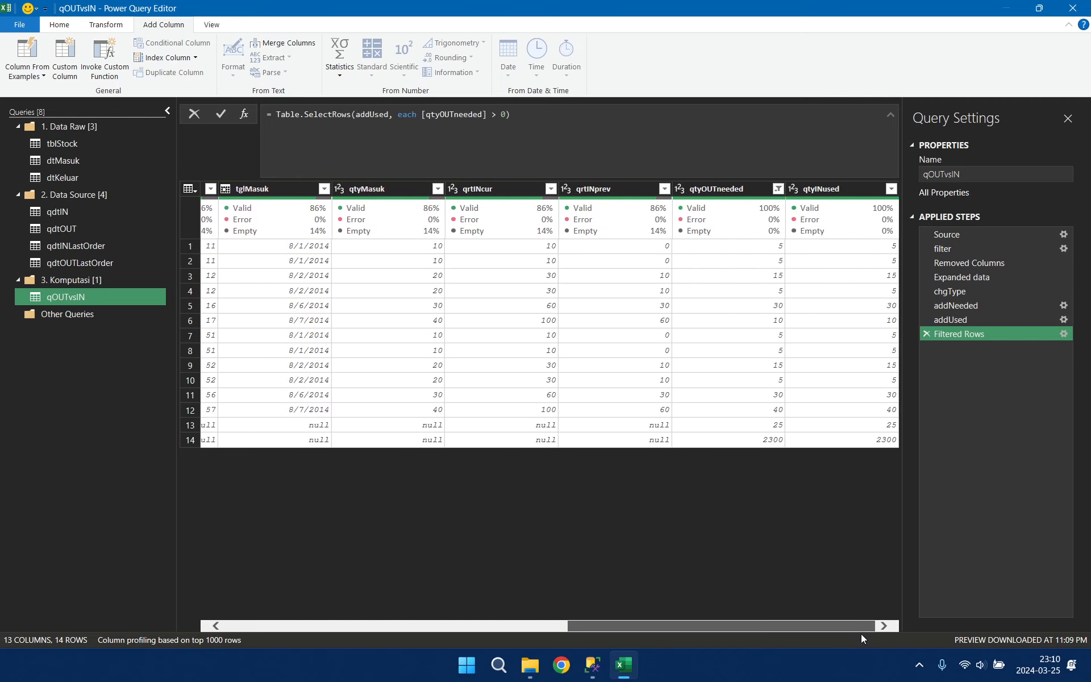
{"action": "left_click", "coordinate": [738, 189]}
{"action": "left_click_drag", "start_coordinate": [707, 625], "coordinate": [261, 614]}
{"action": "left_click", "coordinate": [253, 194], "text": "ctrl"}
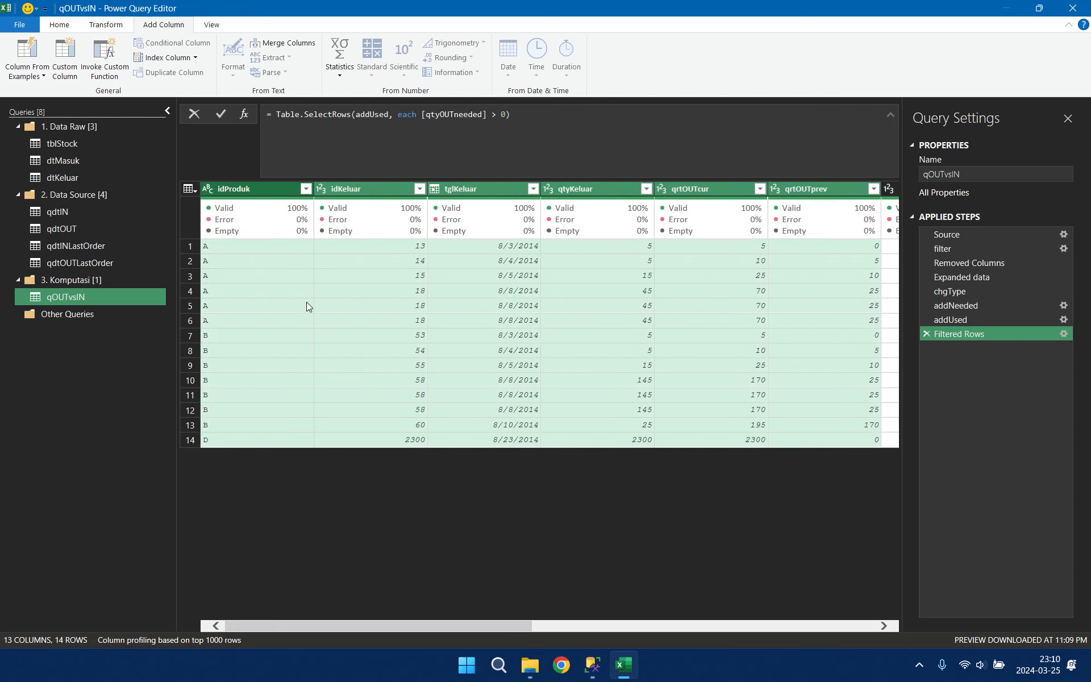
{"action": "left_click_drag", "start_coordinate": [460, 625], "coordinate": [880, 623]}
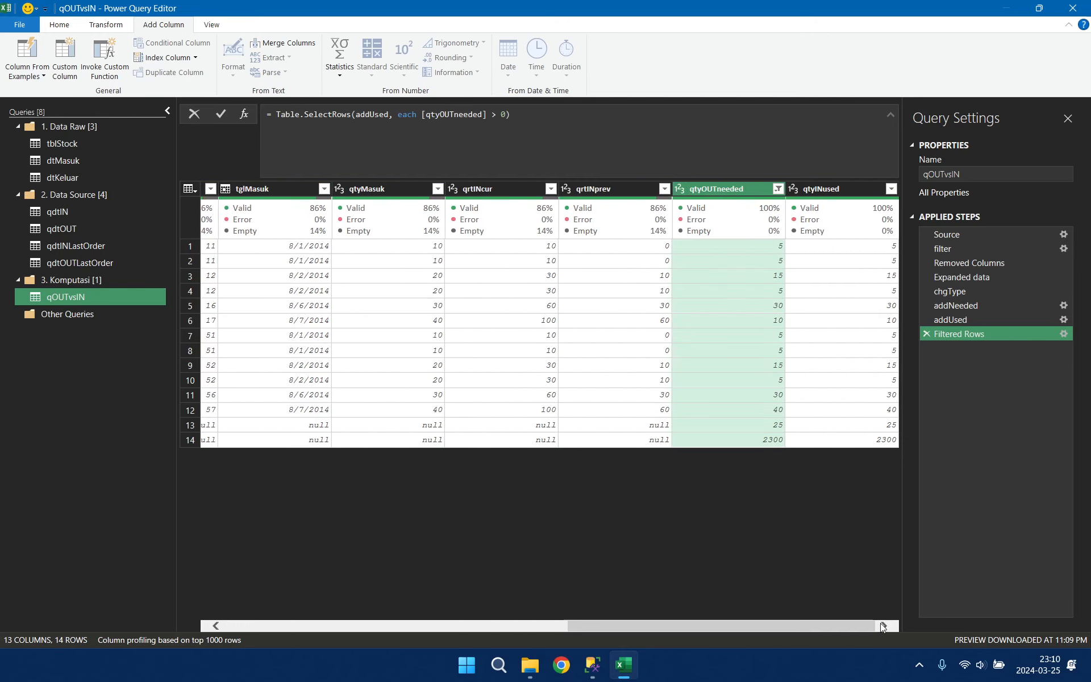
{"action": "left_click", "coordinate": [848, 189], "text": "ctrl"}
{"action": "left_click_drag", "start_coordinate": [694, 625], "coordinate": [634, 639]}
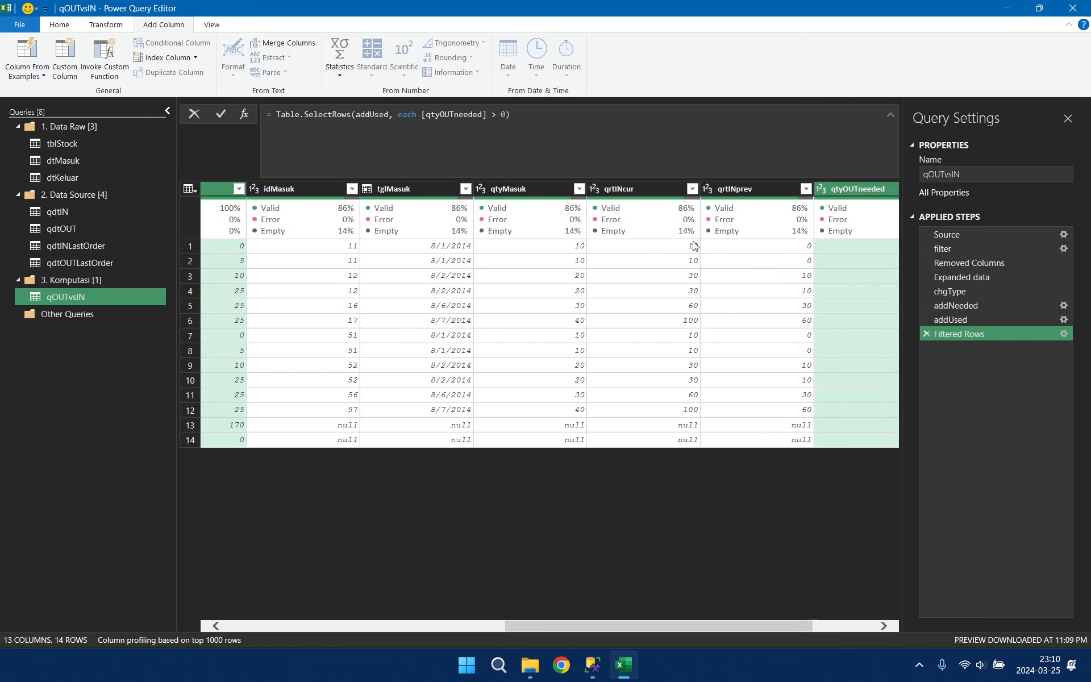
{"action": "left_click", "coordinate": [653, 185], "text": "ctrl"}
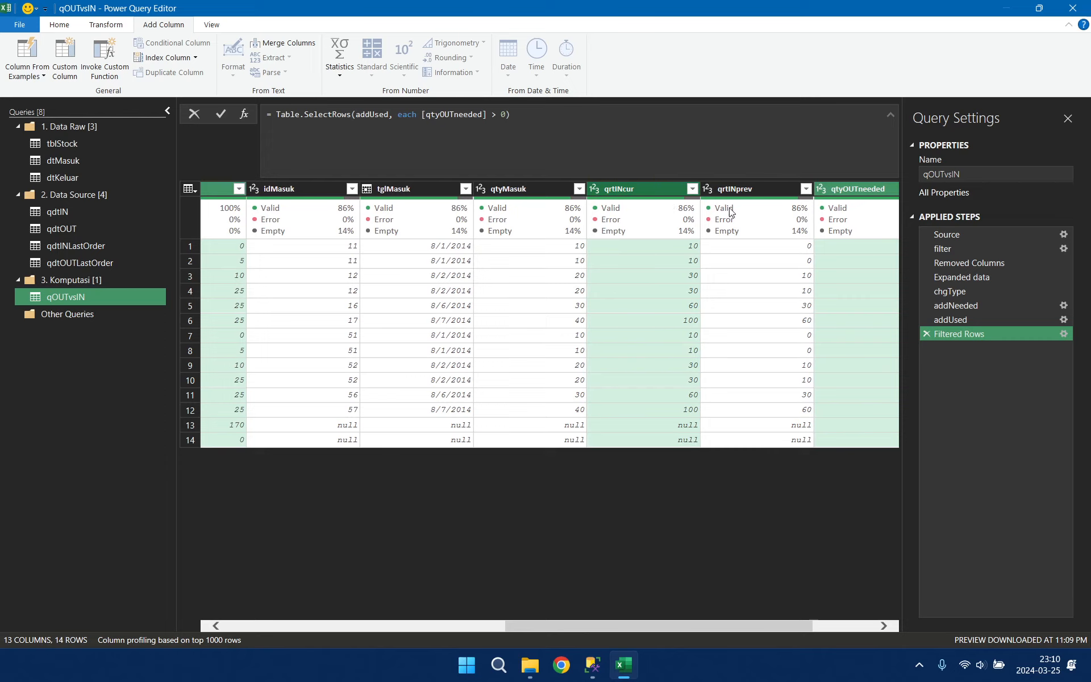
{"action": "left_click", "coordinate": [759, 183], "text": "ctrl"}
{"action": "left_click", "coordinate": [534, 185], "text": "ctrl"}
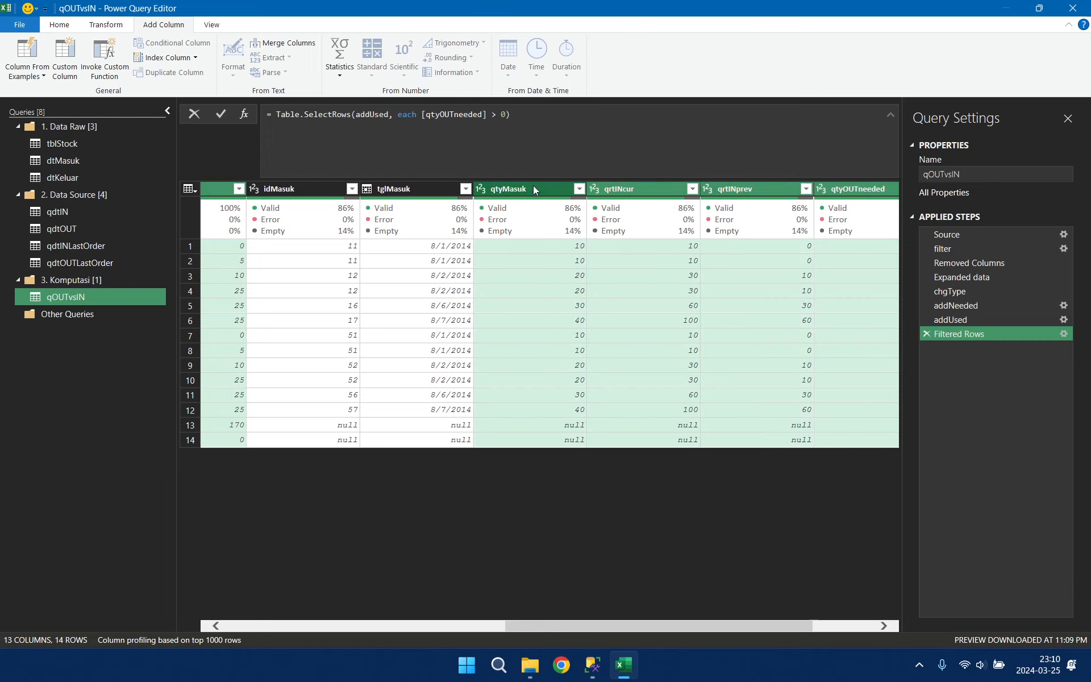
{"action": "left_click", "coordinate": [418, 189], "text": "ctrl"}
{"action": "left_click", "coordinate": [303, 189], "text": "ctrl"}
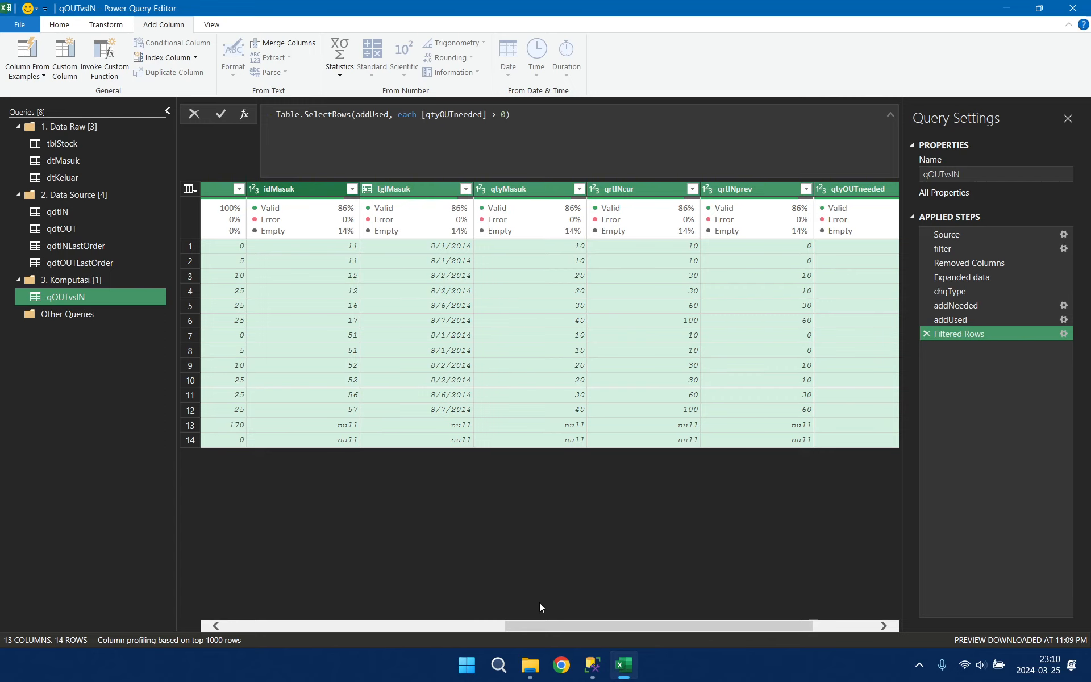
{"action": "left_click_drag", "start_coordinate": [548, 622], "coordinate": [312, 640]}
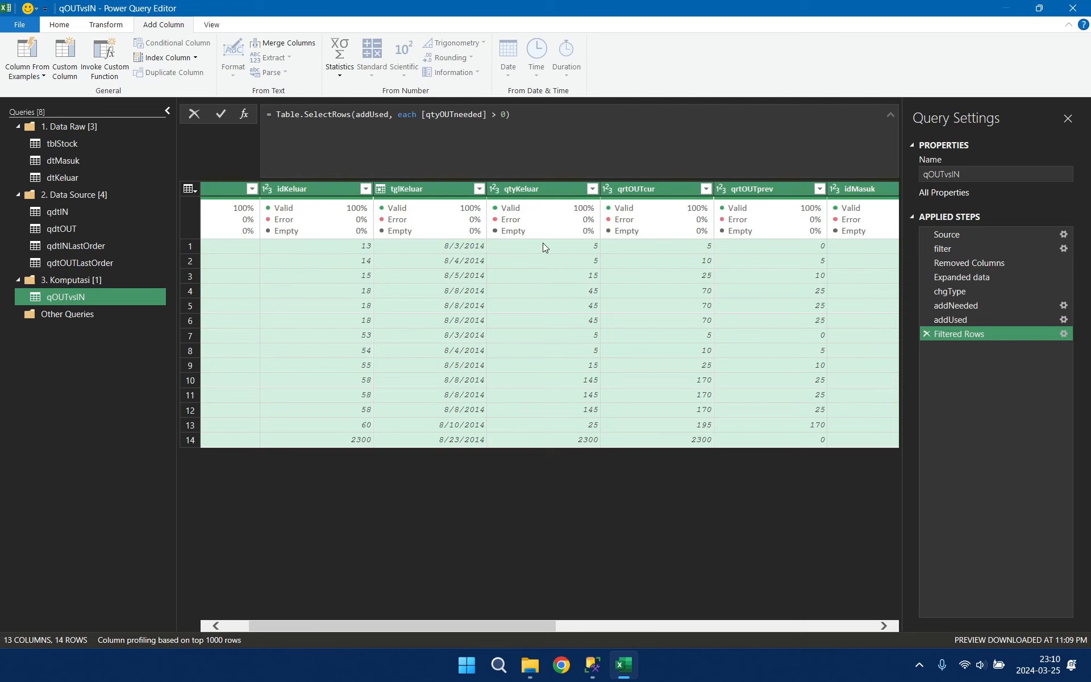
{"action": "right_click", "coordinate": [550, 188]}
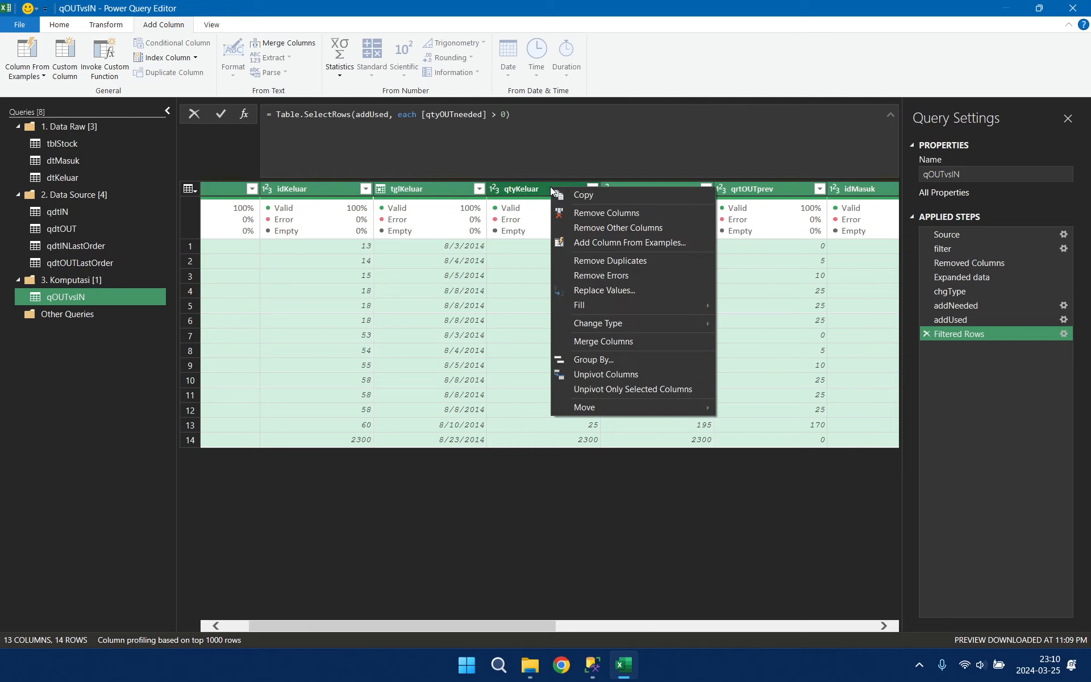
{"action": "left_click", "coordinate": [648, 229]}
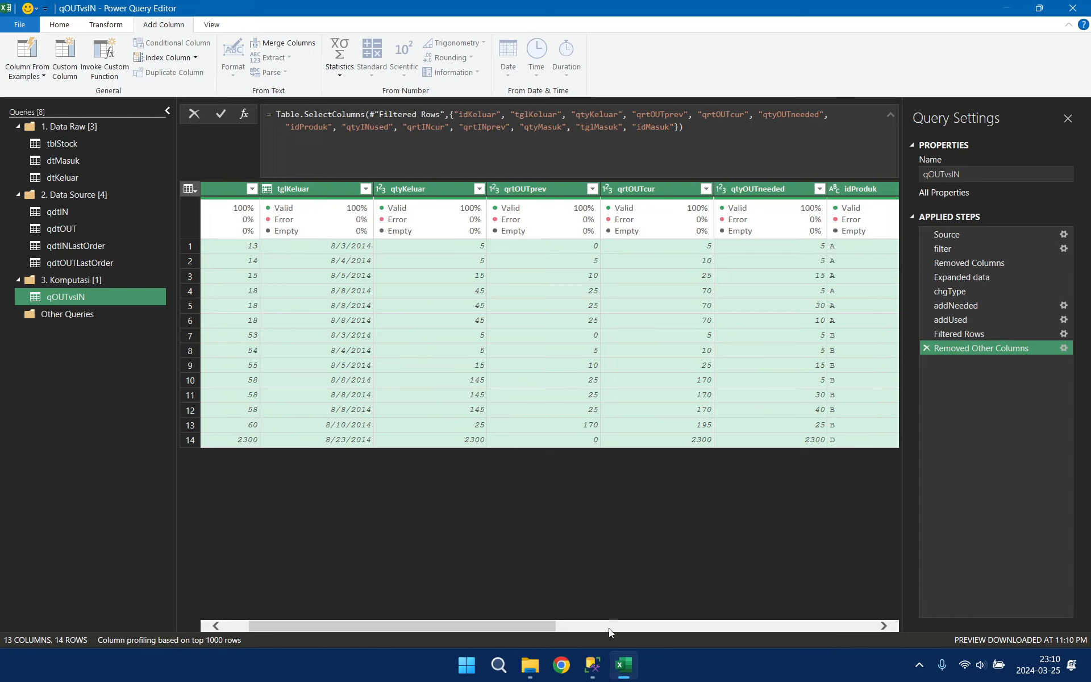
{"action": "left_click_drag", "start_coordinate": [524, 628], "coordinate": [762, 633]}
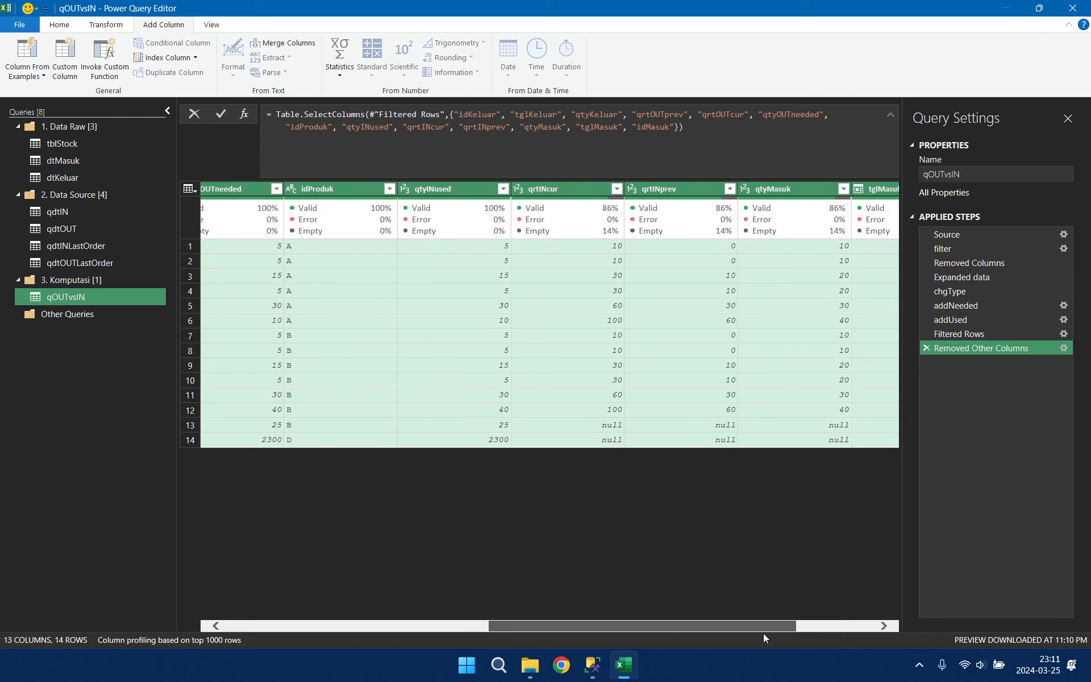
{"action": "left_click_drag", "start_coordinate": [762, 633], "coordinate": [682, 643]}
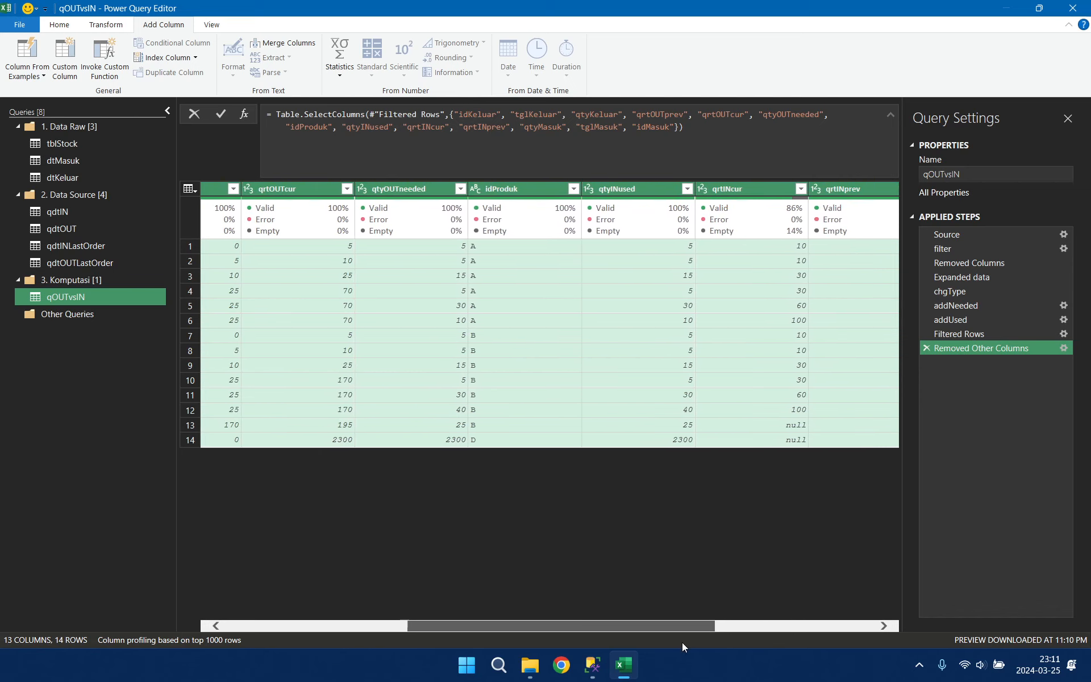
{"action": "left_click", "coordinate": [520, 234]}
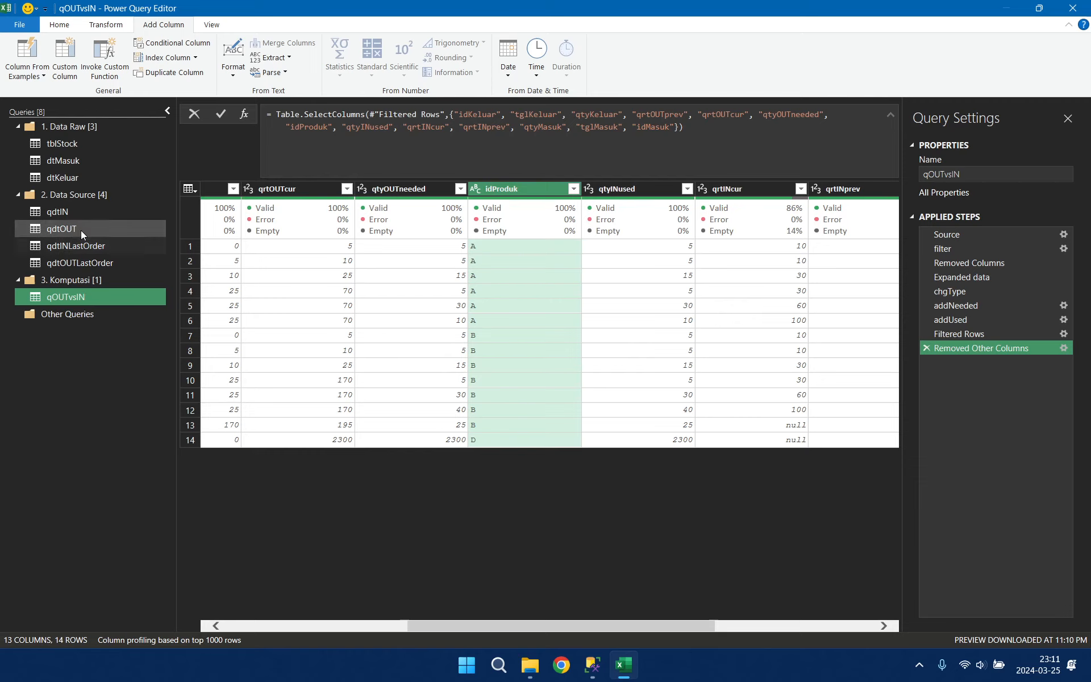
- Merge the qdtIN query with qdtOUT as a new query, matching on idProduk with a Left Outer join
{"action": "left_click", "coordinate": [81, 214]}
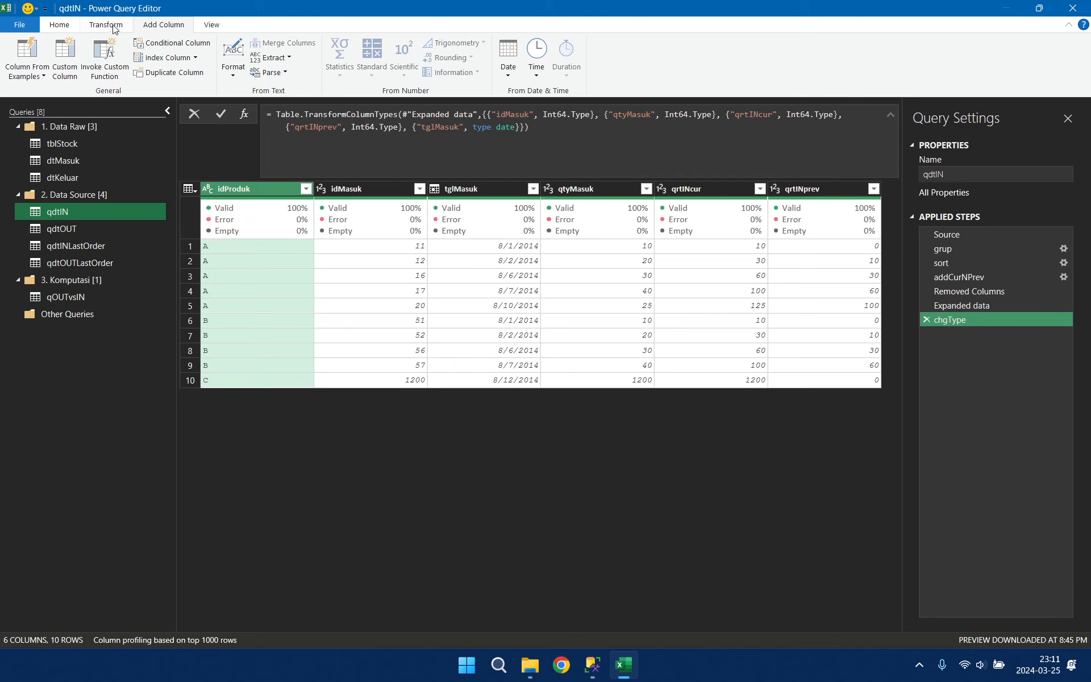
{"action": "left_click", "coordinate": [113, 28]}
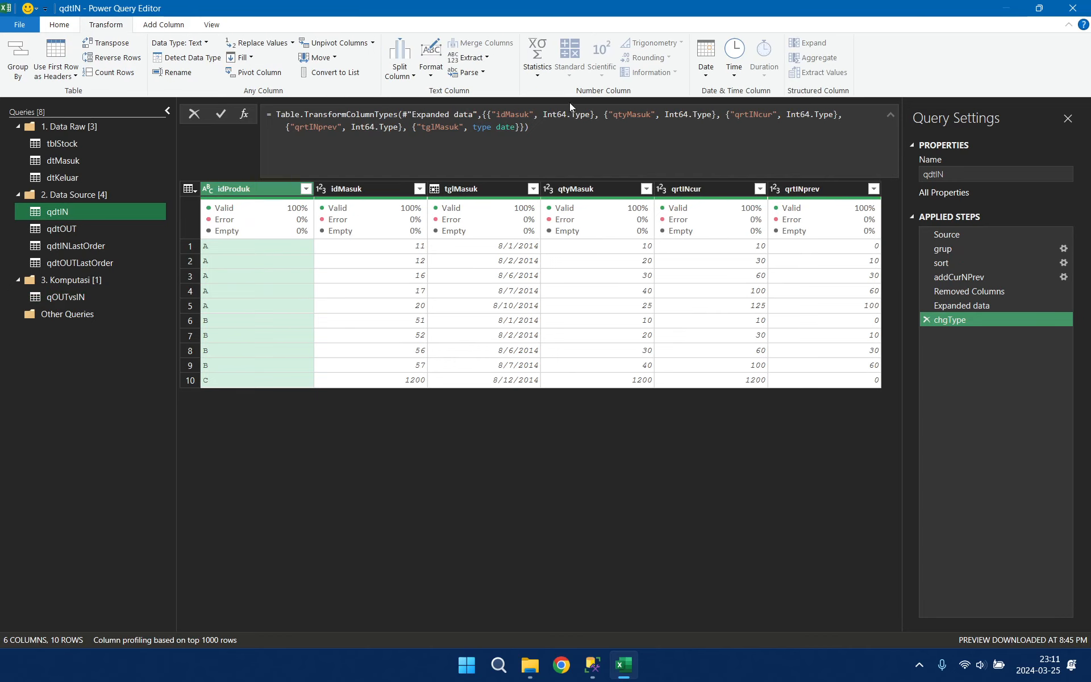
{"action": "left_click", "coordinate": [60, 25]}
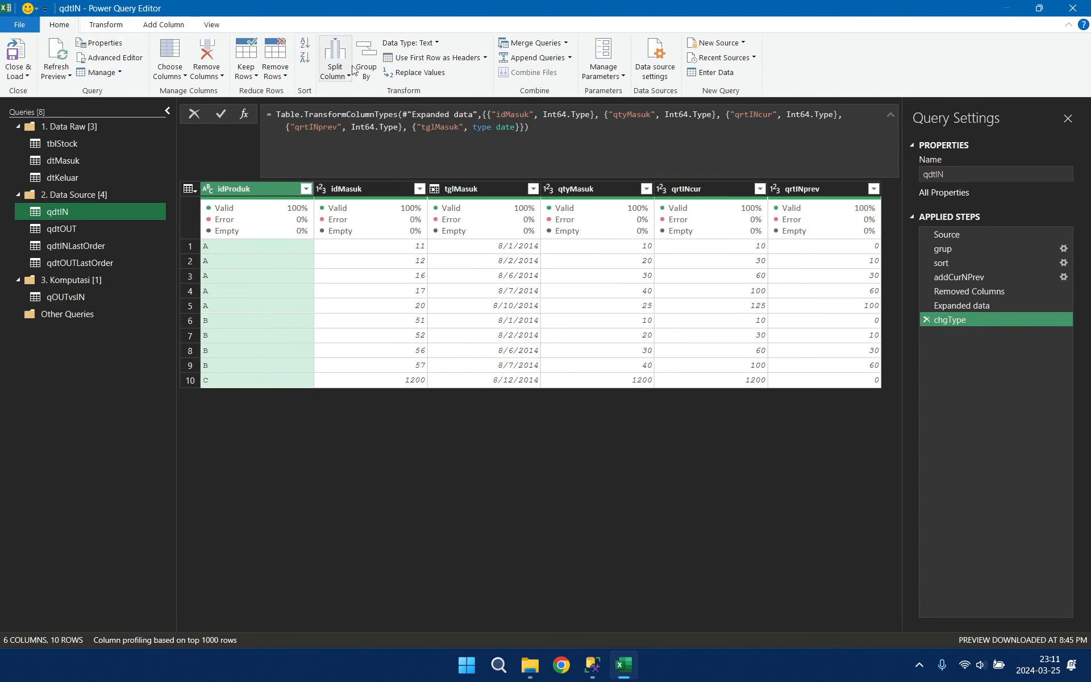
{"action": "left_click", "coordinate": [566, 43]}
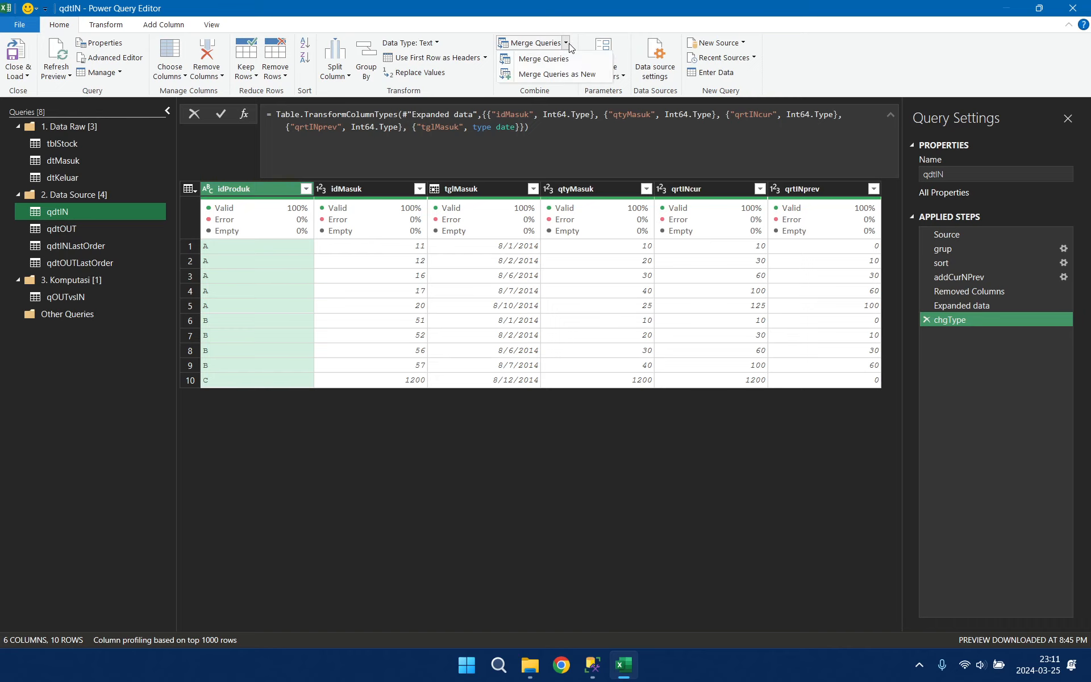
{"action": "left_click", "coordinate": [577, 75]}
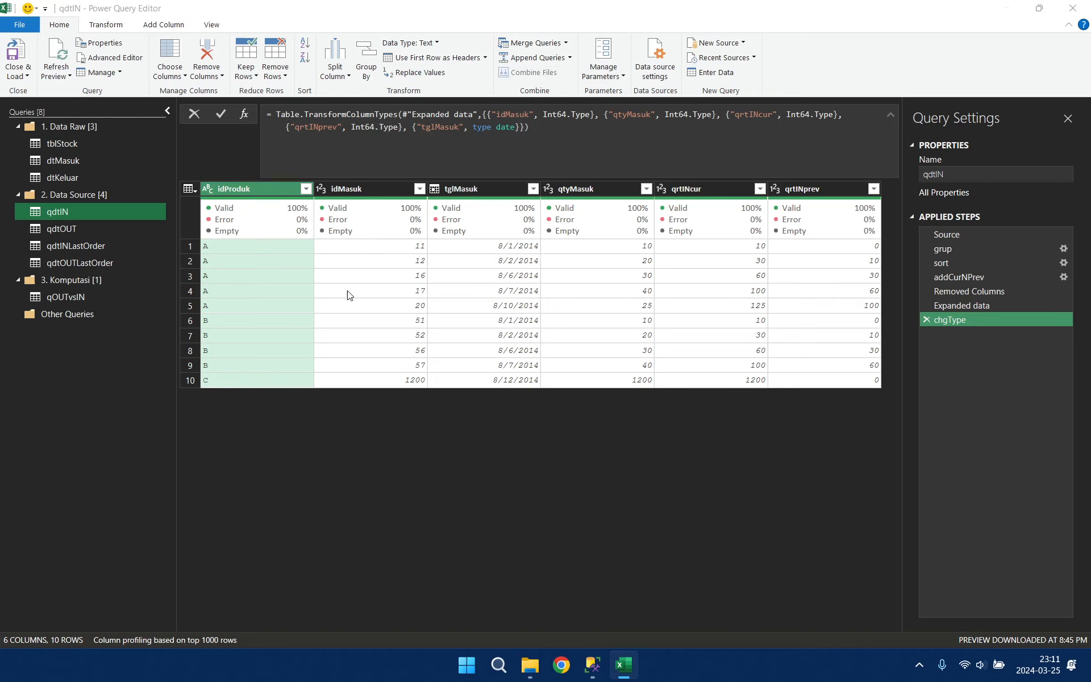
{"action": "left_click", "coordinate": [352, 201]}
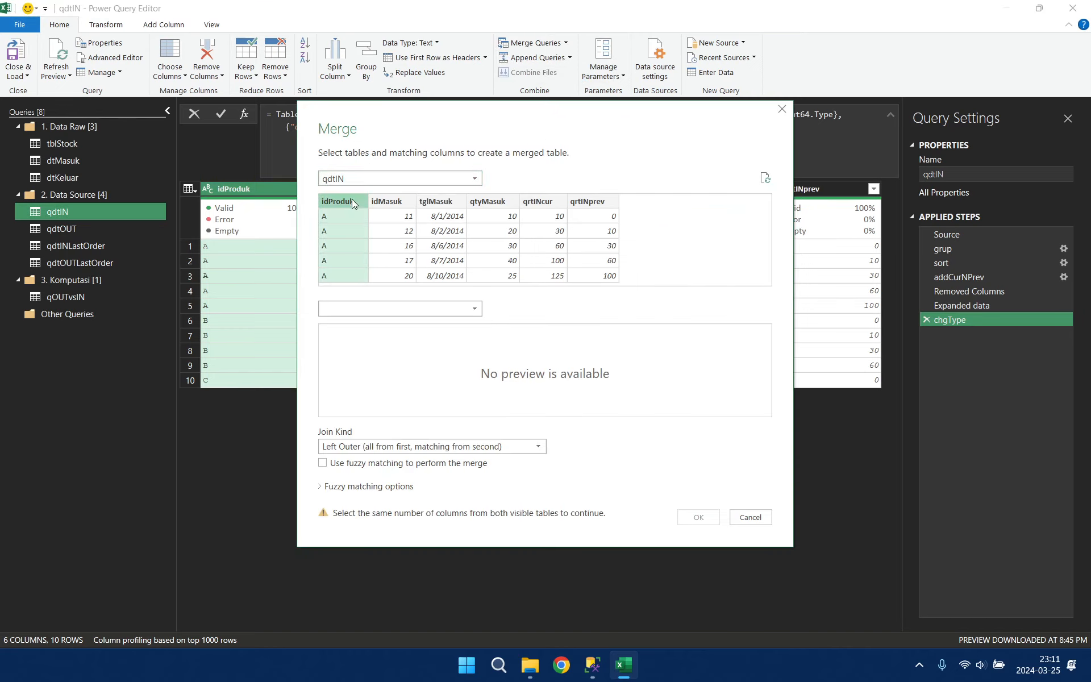
{"action": "left_click", "coordinate": [475, 309]}
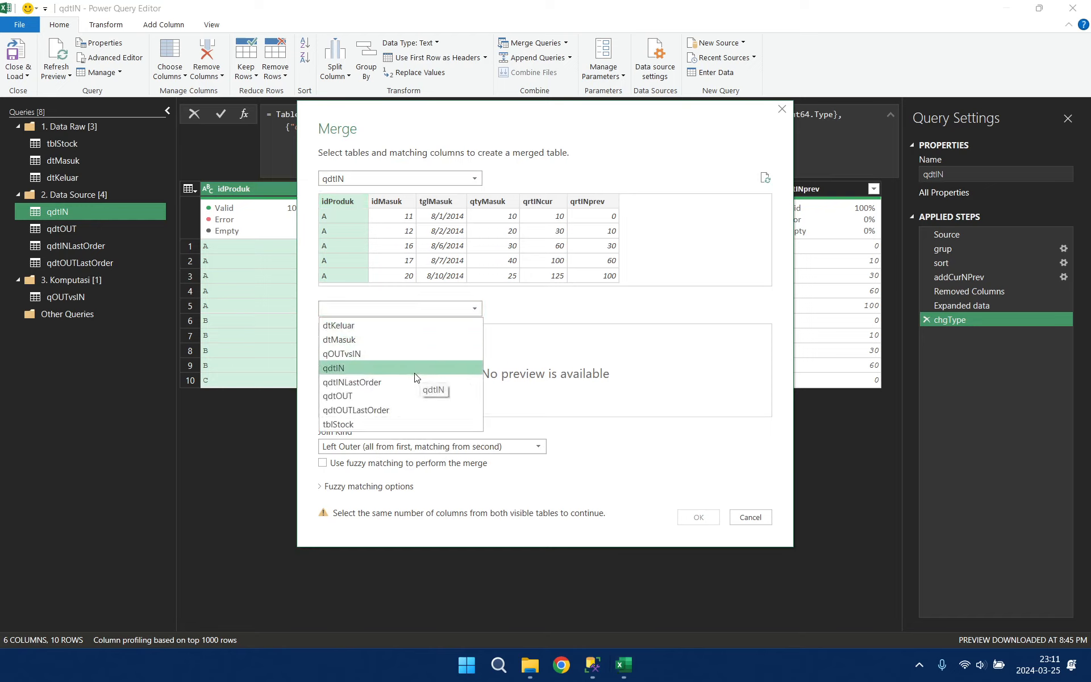
{"action": "left_click", "coordinate": [396, 404]}
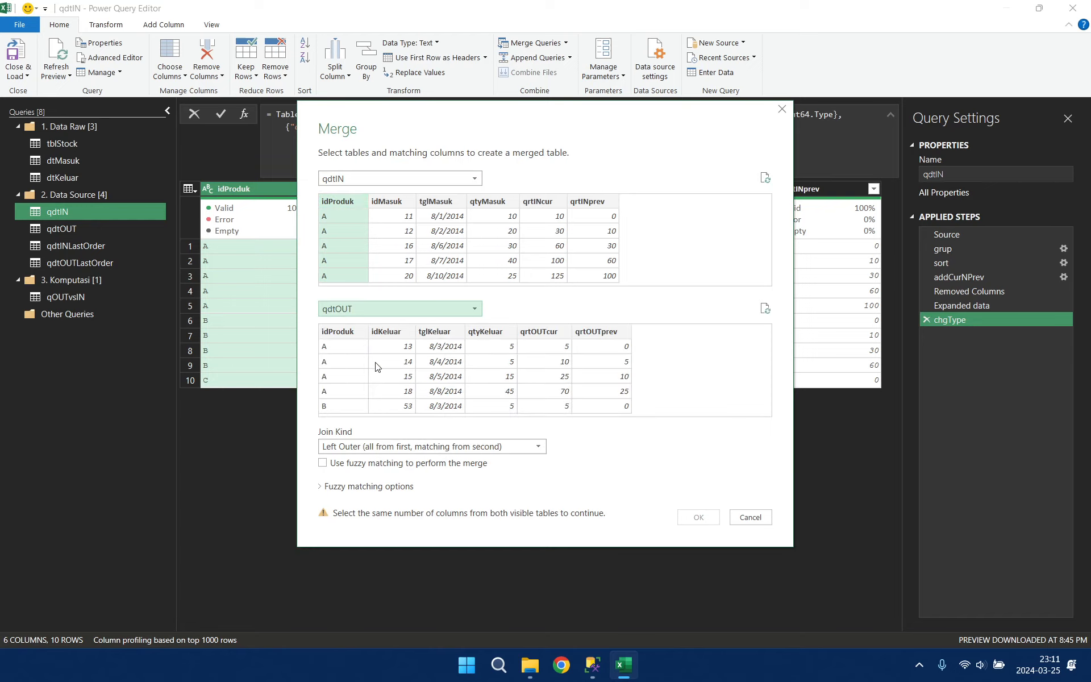
{"action": "left_click", "coordinate": [352, 337]}
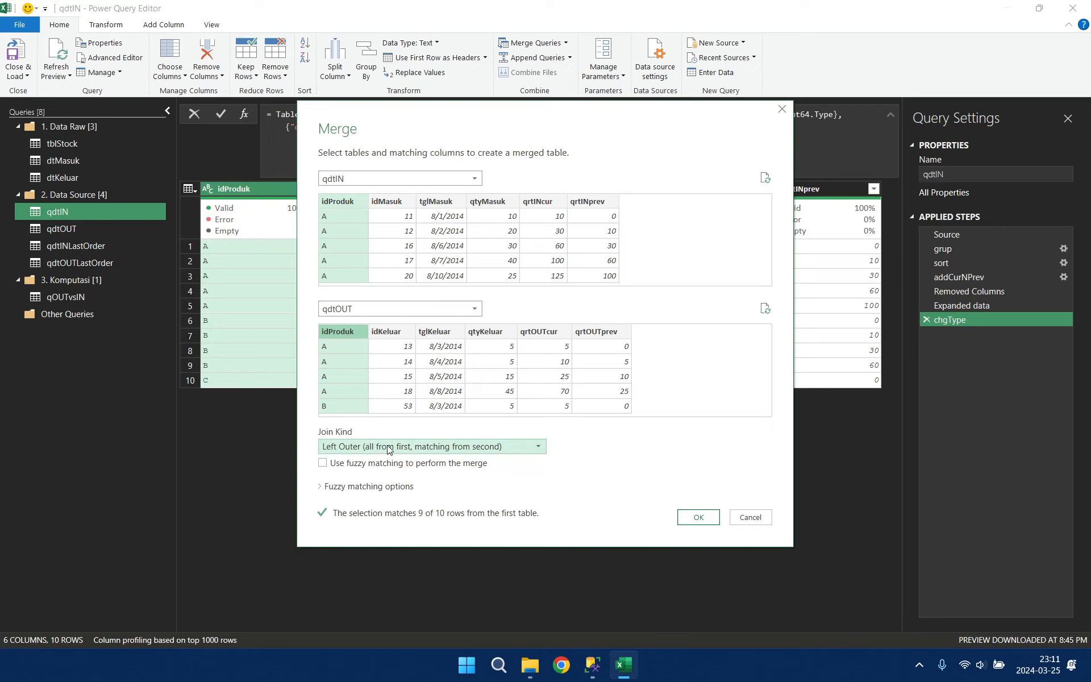
{"action": "left_click", "coordinate": [702, 524]}
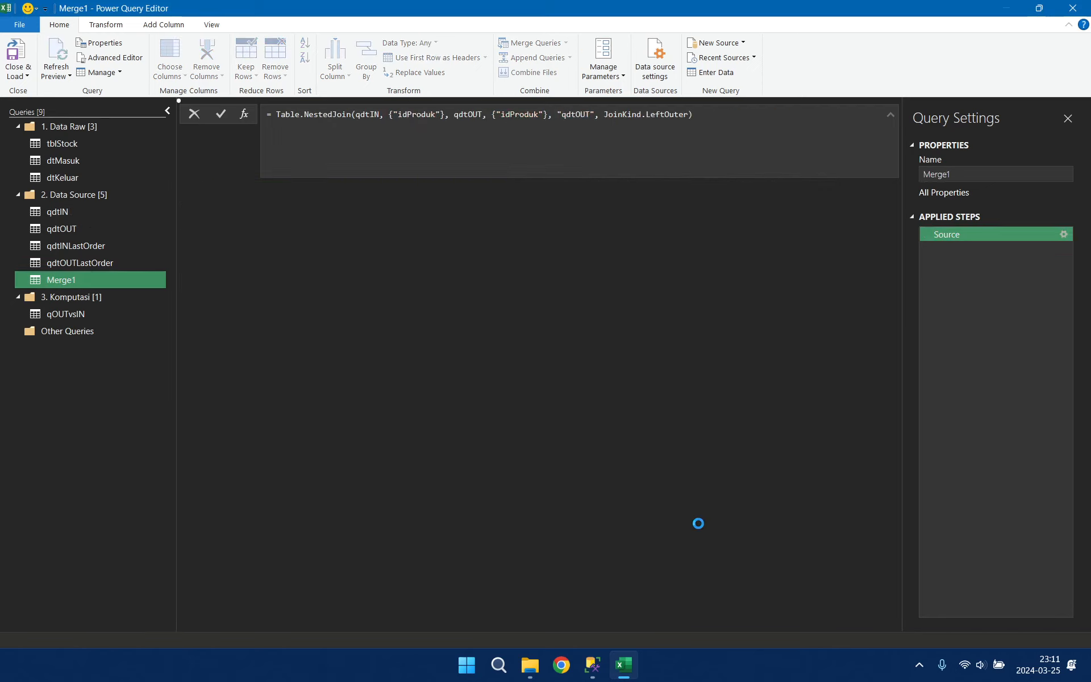
- Move the new merged query into the 3. Komputasi group and rename it qINvsOUT
{"action": "left_click_drag", "start_coordinate": [80, 281], "coordinate": [83, 297]}
{"action": "right_click", "coordinate": [80, 316]}
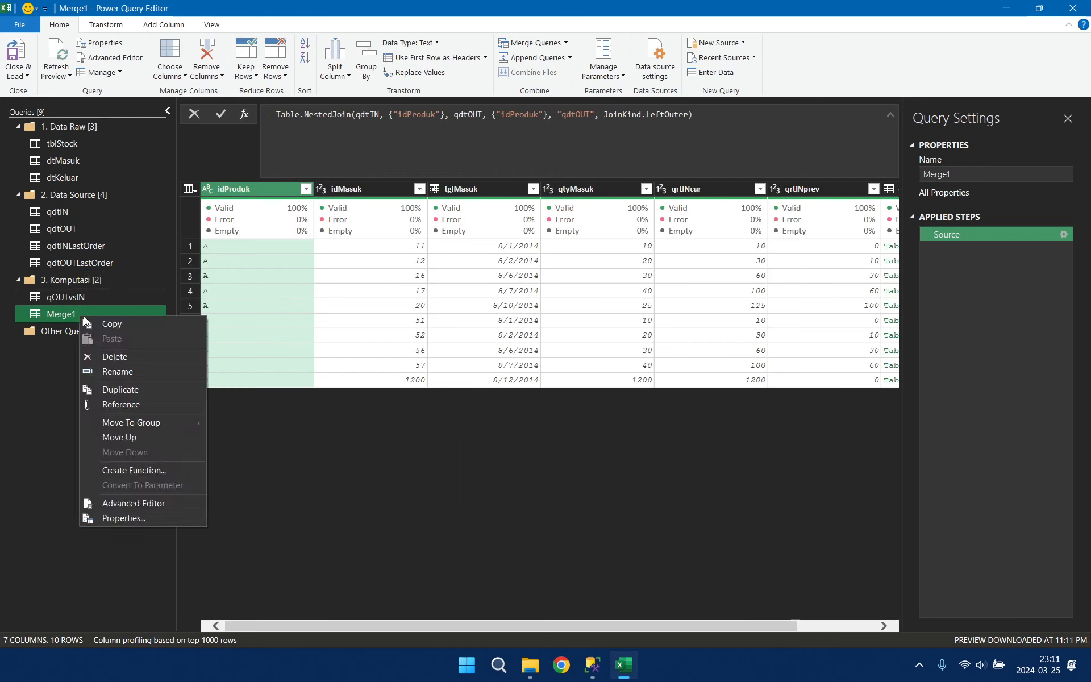
{"action": "left_click", "coordinate": [124, 371]}
{"action": "type", "text": "qIN"}
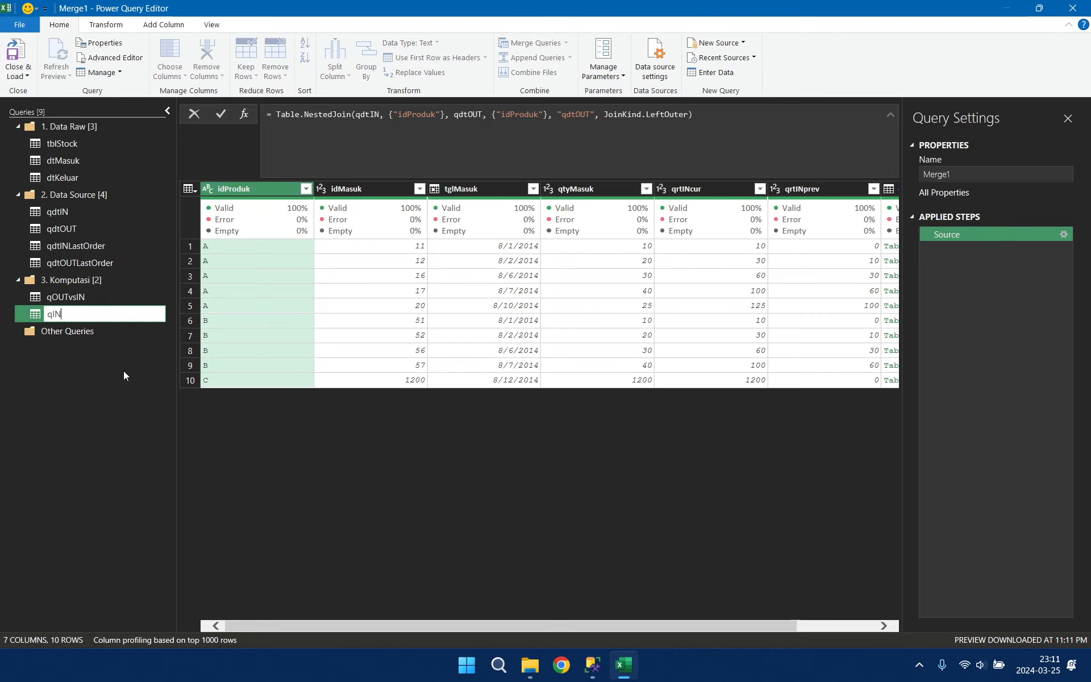
{"action": "type", "text": "vsOUT"}
{"action": "key", "text": "Return"}
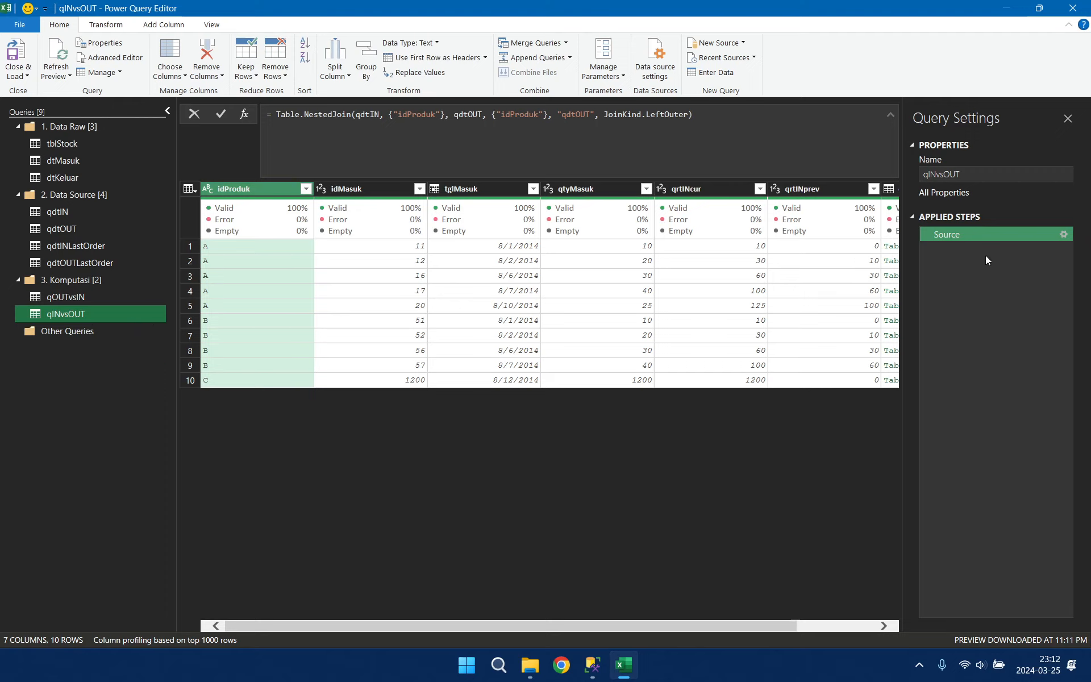
- Rename the nested join column from qdtOUT to dtjoin in the Source step formula of qINvsOUT
{"action": "left_click", "coordinate": [170, 26]}
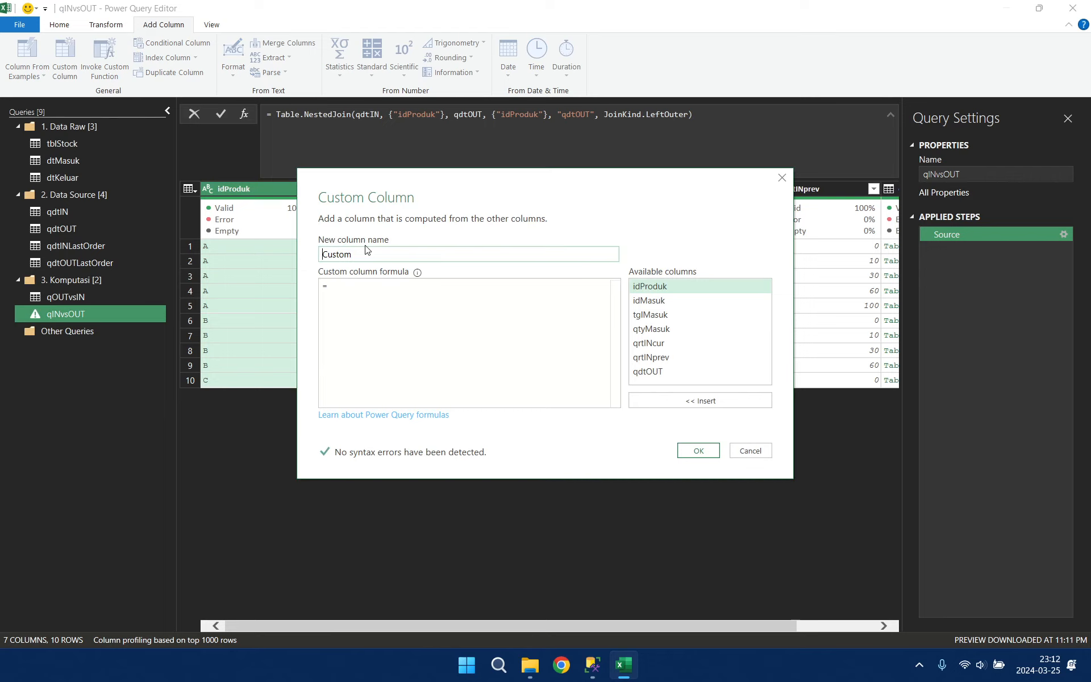
{"action": "left_click", "coordinate": [755, 451]}
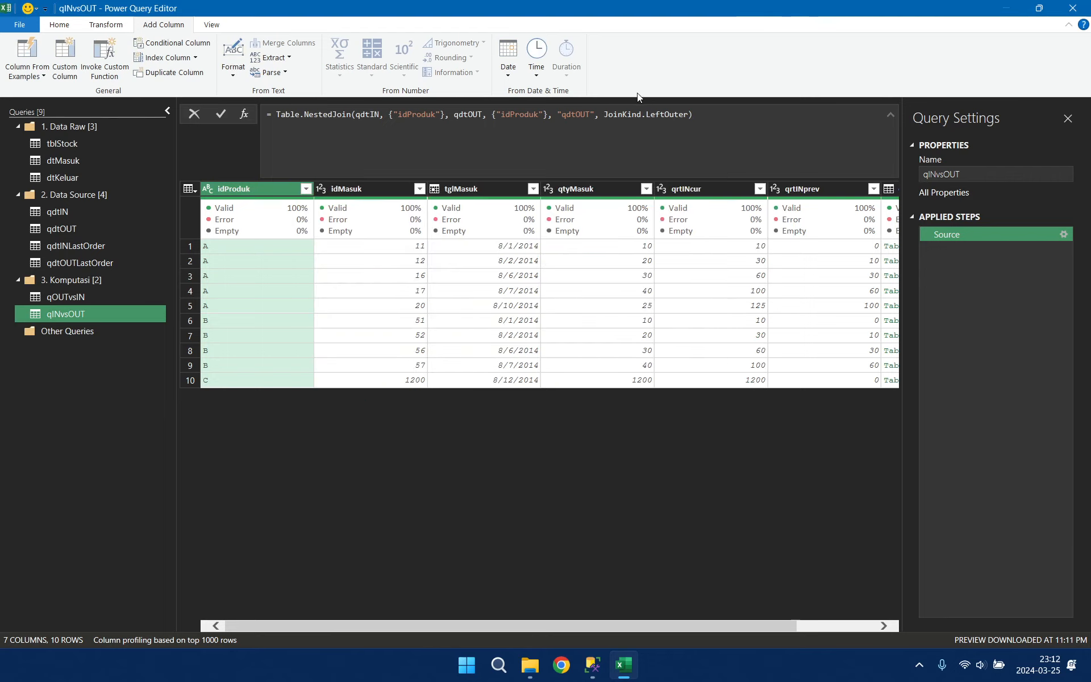
{"action": "double_click", "coordinate": [574, 115]}
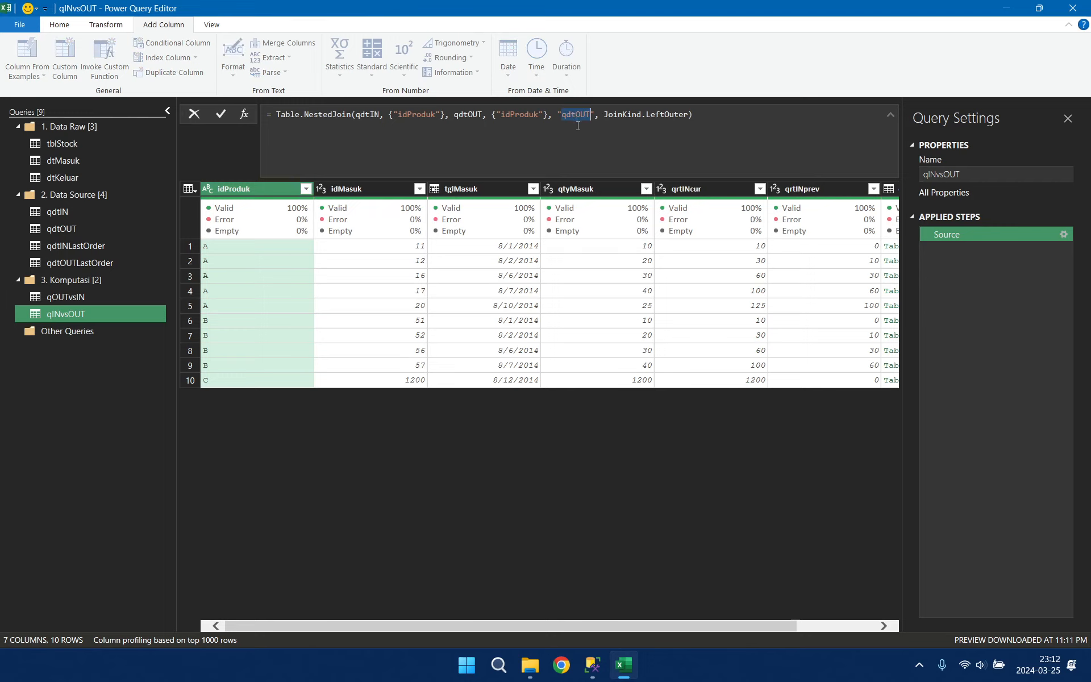
{"action": "type", "text": "dtjoin"}
- Insert a new step after Source in qINvsOUT and name it filter
{"action": "right_click", "coordinate": [1017, 237]}
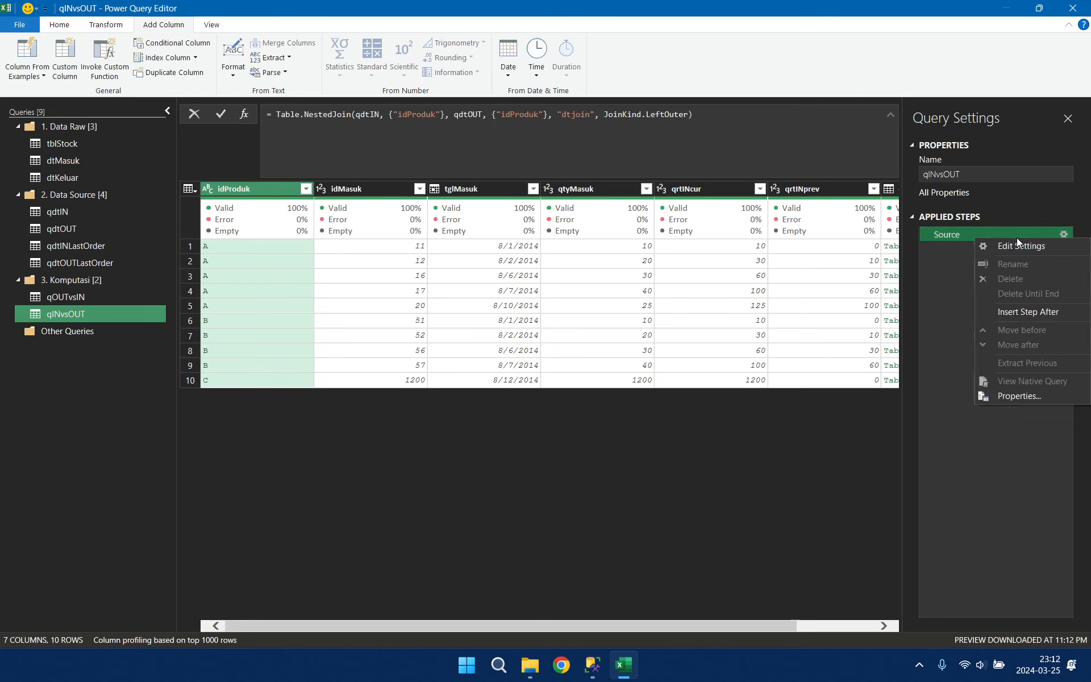
{"action": "left_click", "coordinate": [1039, 310]}
{"action": "right_click", "coordinate": [978, 252]}
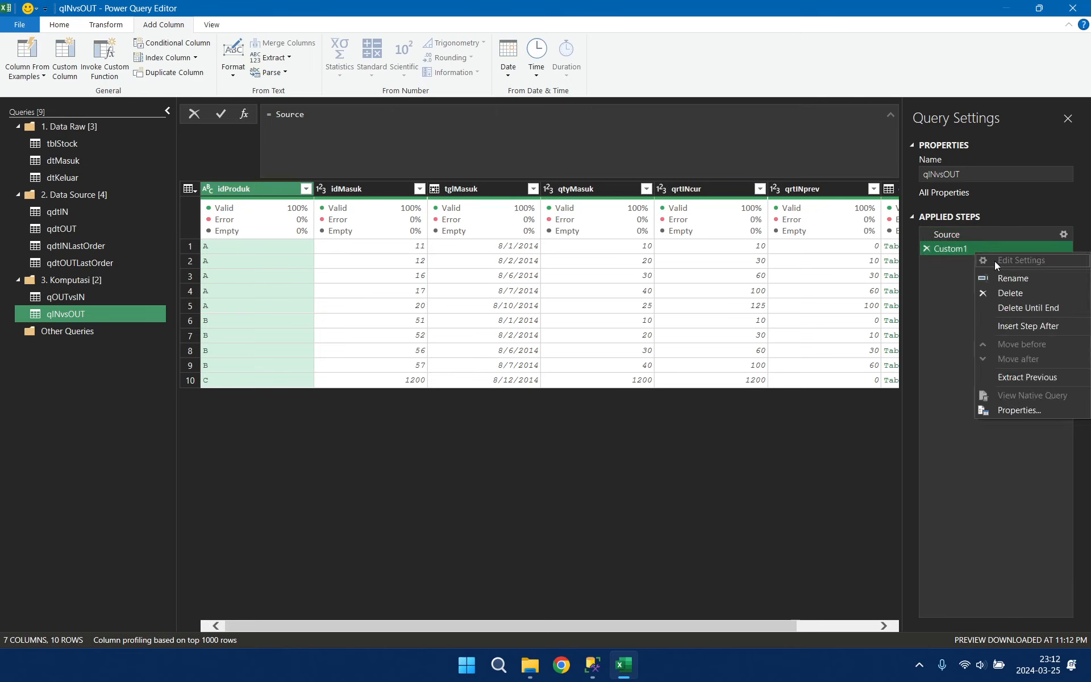
{"action": "left_click", "coordinate": [1012, 278]}
{"action": "type", "text": "filter"}
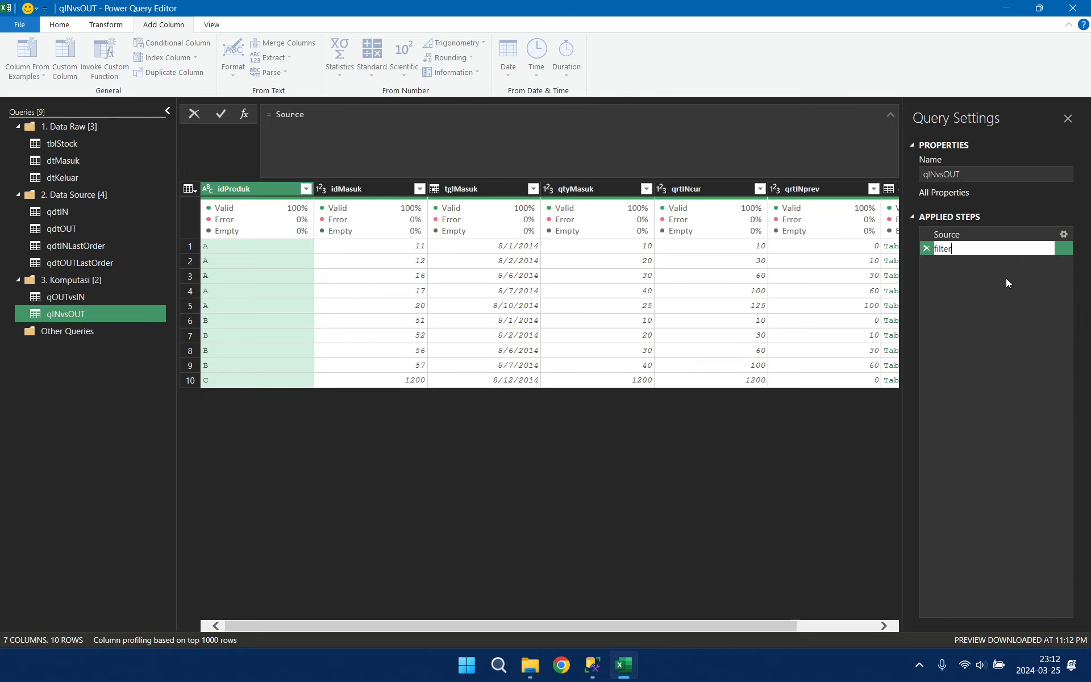
{"action": "key", "text": "Return"}
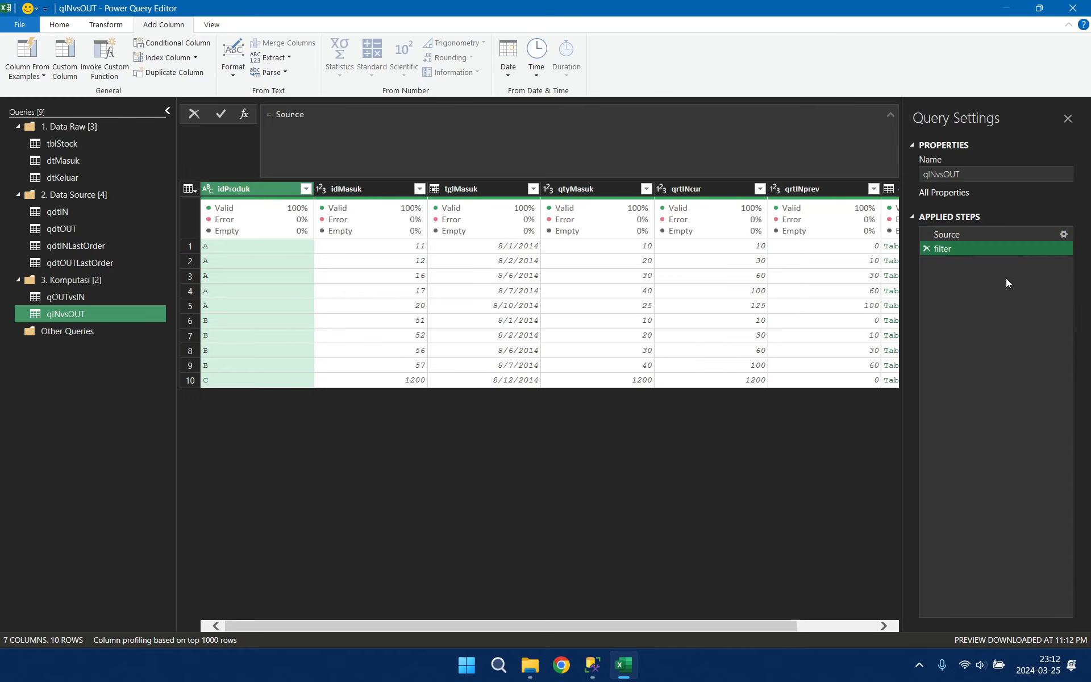
- Copy the Table.AddColumn formula from the filter step of qOUTvsIN into the filter step of qINvsOUT
{"action": "left_click", "coordinate": [83, 298]}
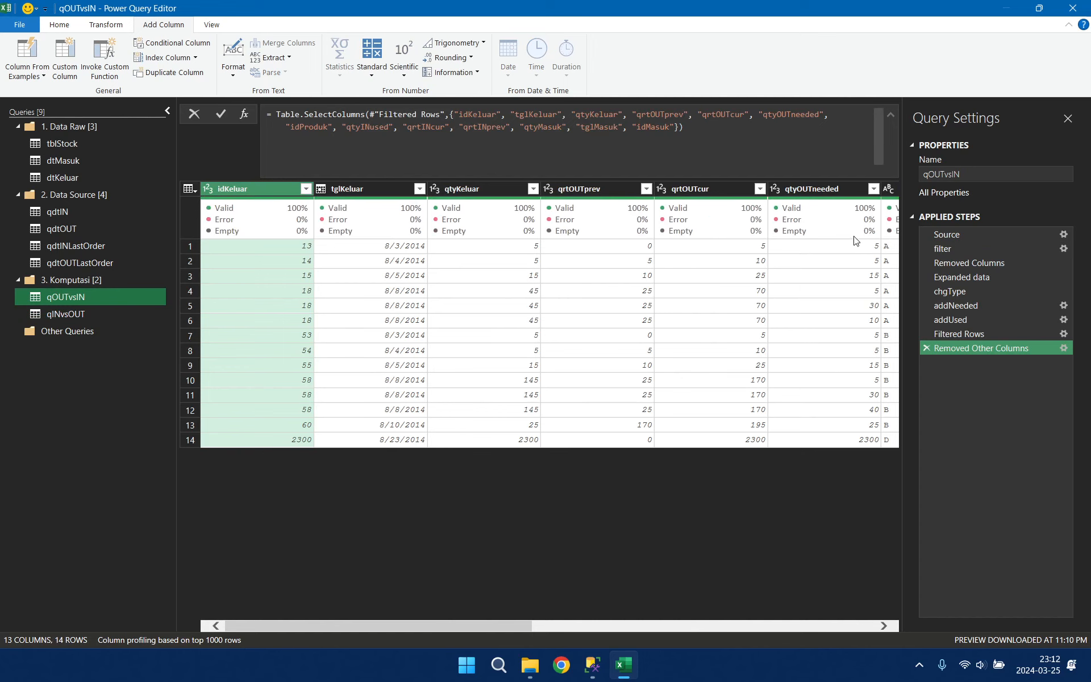
{"action": "left_click", "coordinate": [989, 249]}
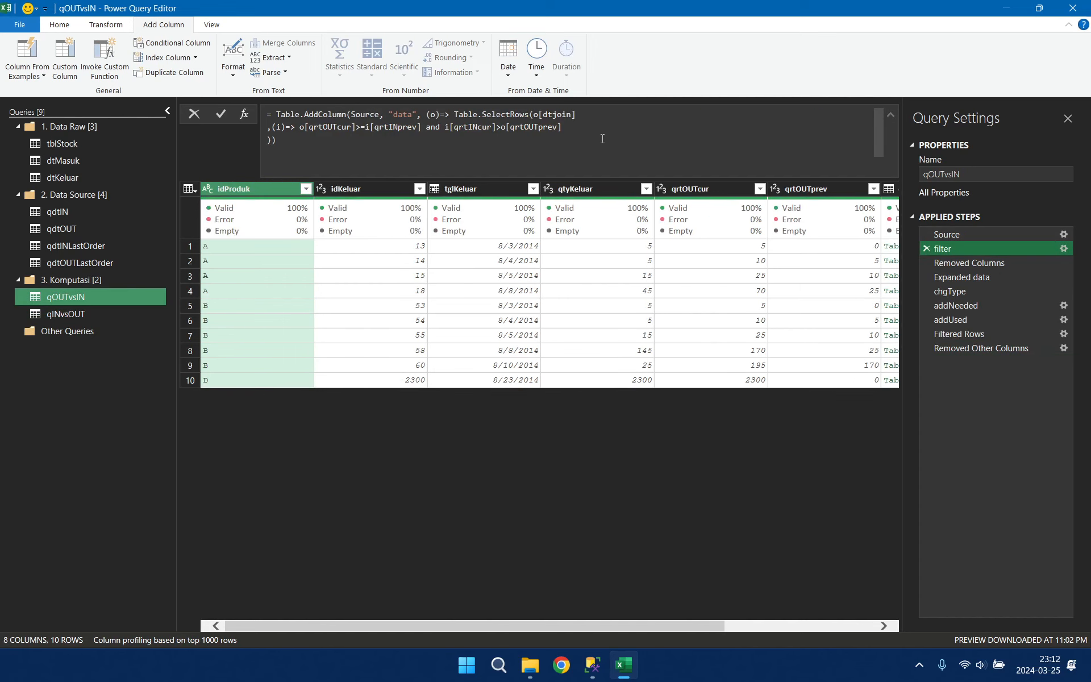
{"action": "left_click_drag", "start_coordinate": [331, 147], "coordinate": [271, 115]}
{"action": "key", "text": "ctrl+c"}
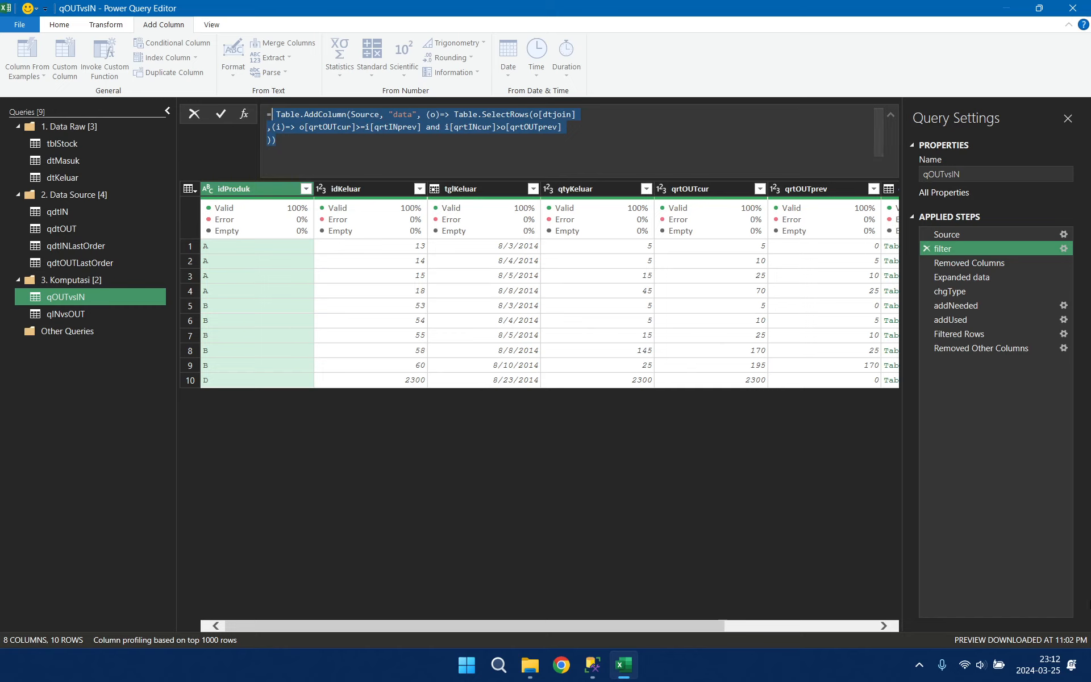
{"action": "left_click", "coordinate": [981, 478]}
{"action": "left_click", "coordinate": [88, 316]}
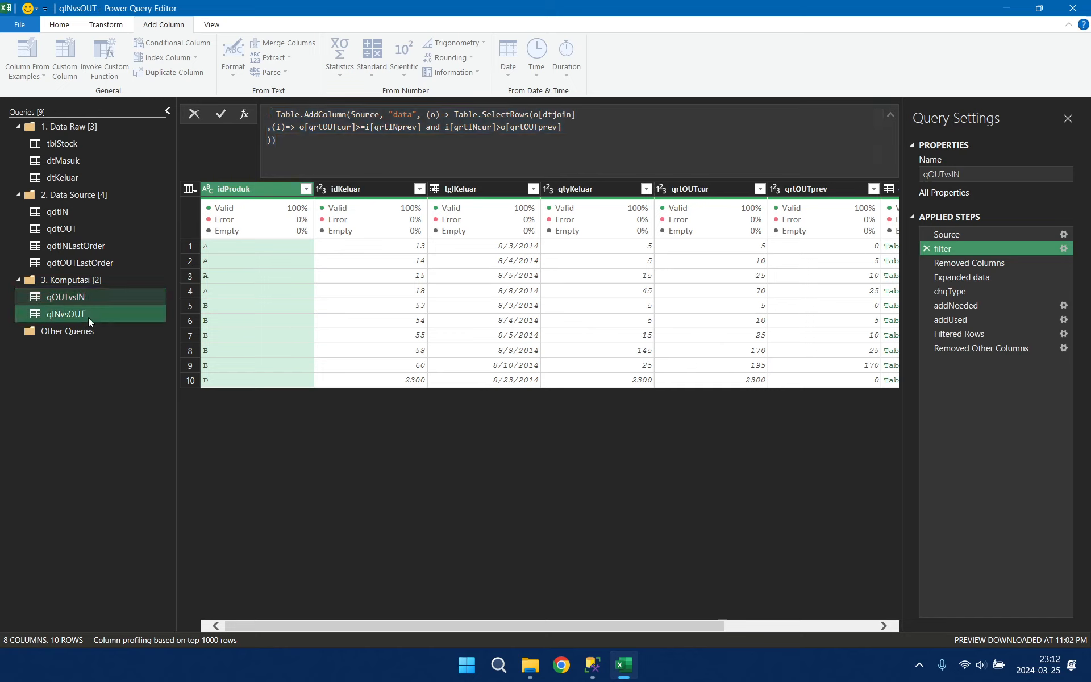
{"action": "double_click", "coordinate": [303, 123]}
{"action": "key", "text": "ctrl+v"}
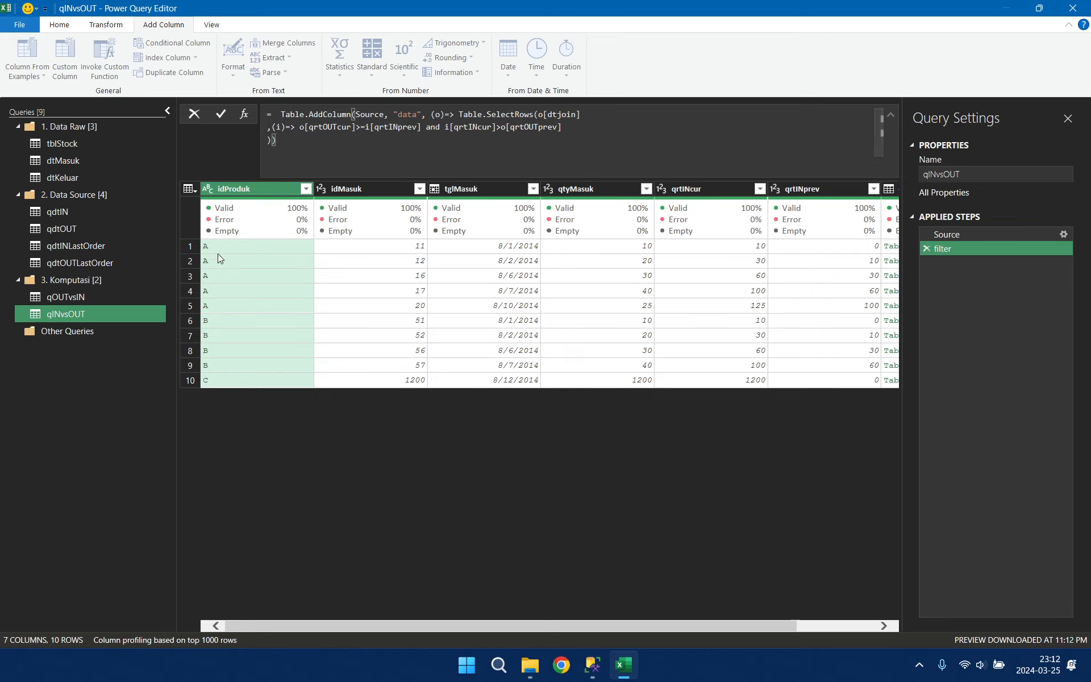
- Swap the row variables in the filter formula: outer function (i), SelectRows on i[dtjoin], and inner function (o)
{"action": "left_click", "coordinate": [442, 114]}
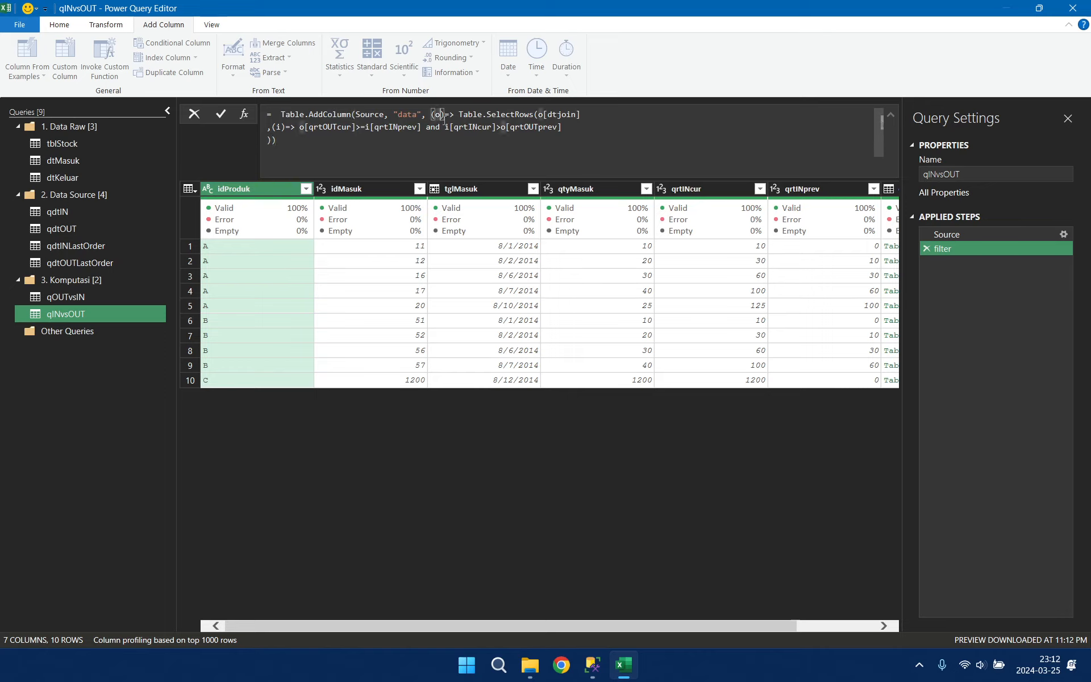
{"action": "key", "text": "BackSpace"}
{"action": "type", "text": "i"}
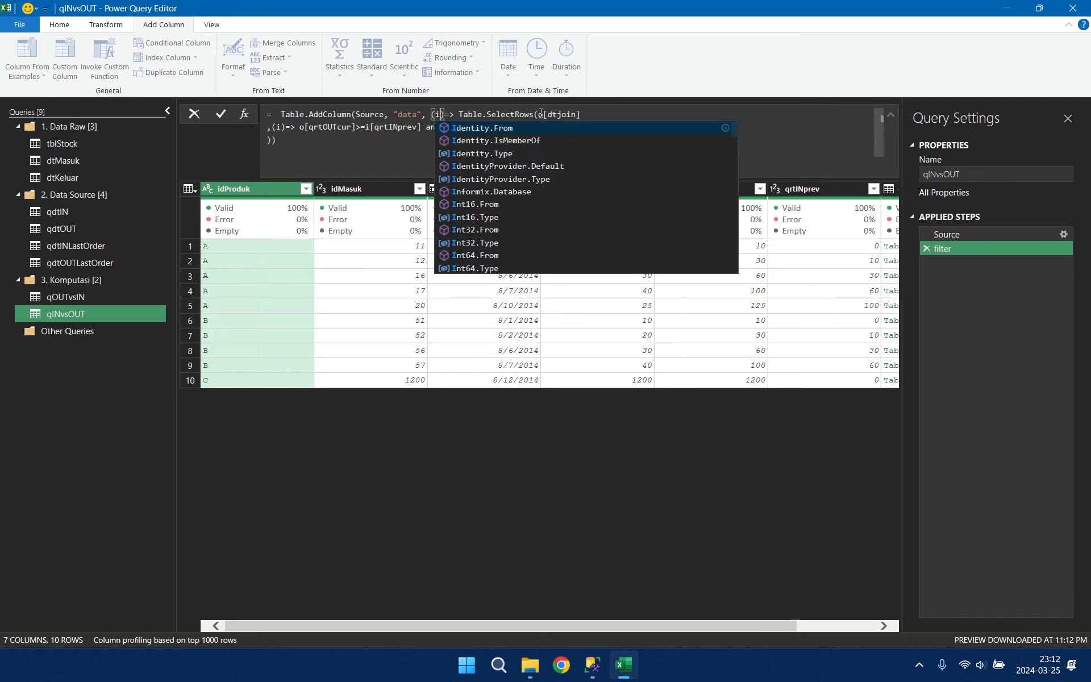
{"action": "left_click", "coordinate": [543, 114]}
{"action": "key", "text": "BackSpace"}
{"action": "type", "text": "i"}
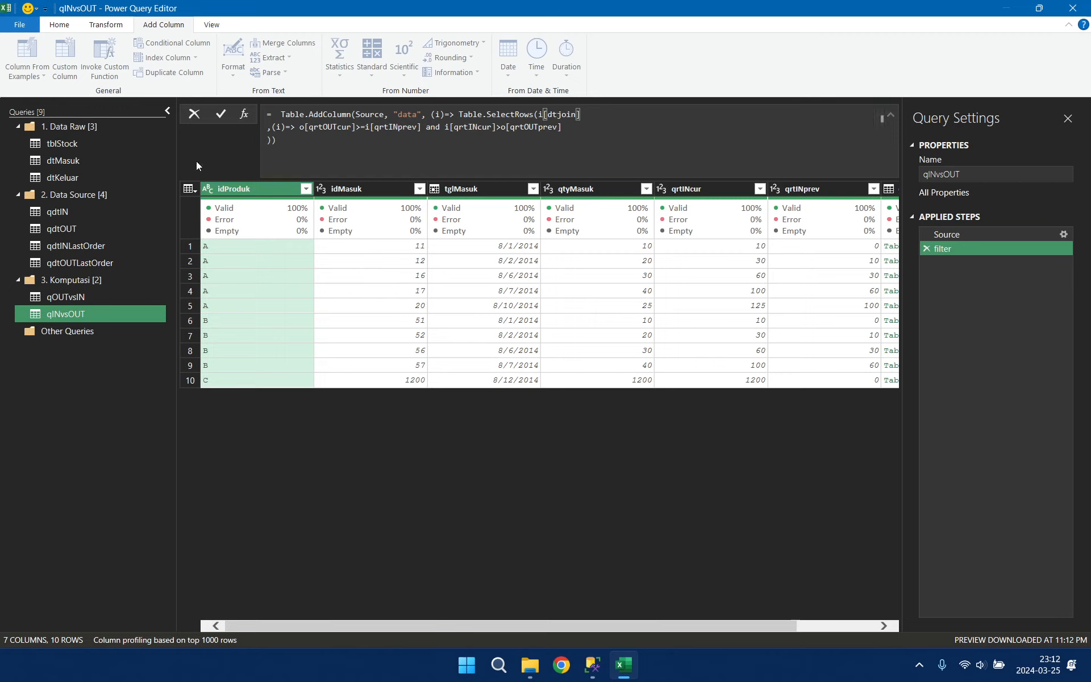
{"action": "left_click", "coordinate": [280, 126]}
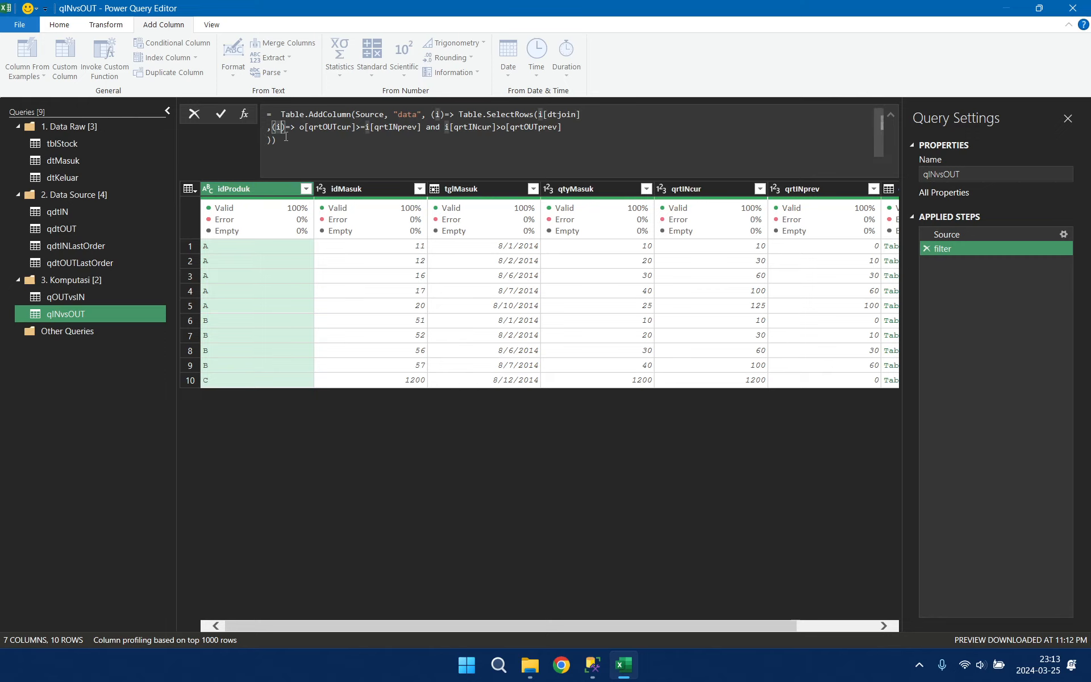
{"action": "key", "text": "BackSpace"}
{"action": "type", "text": "o"}
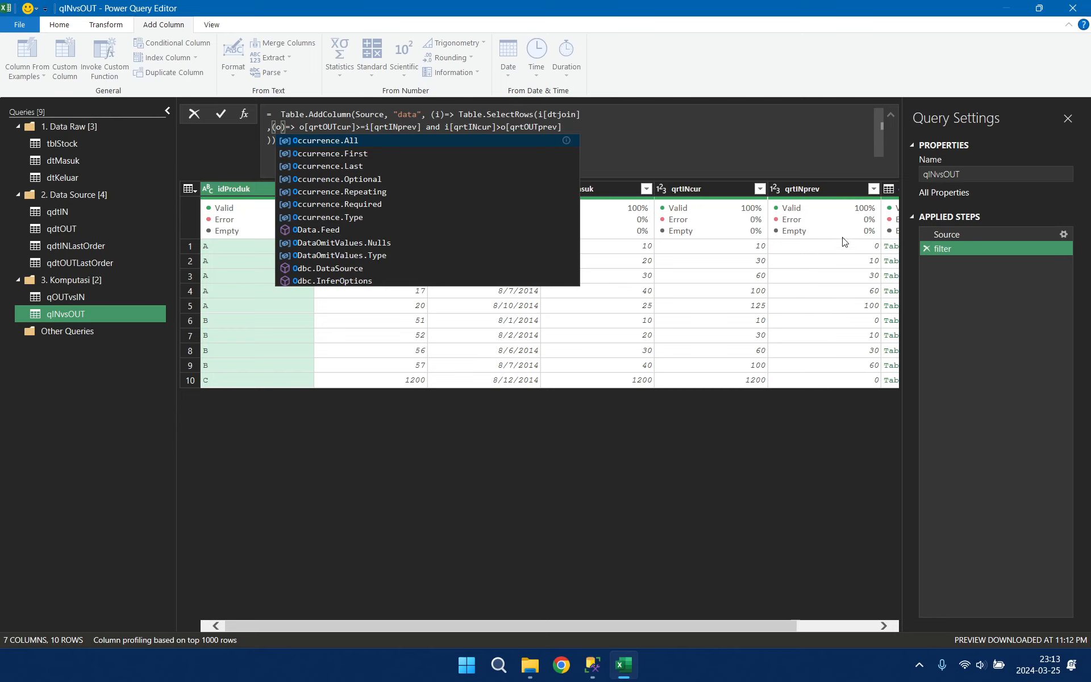
{"action": "left_click", "coordinate": [988, 340]}
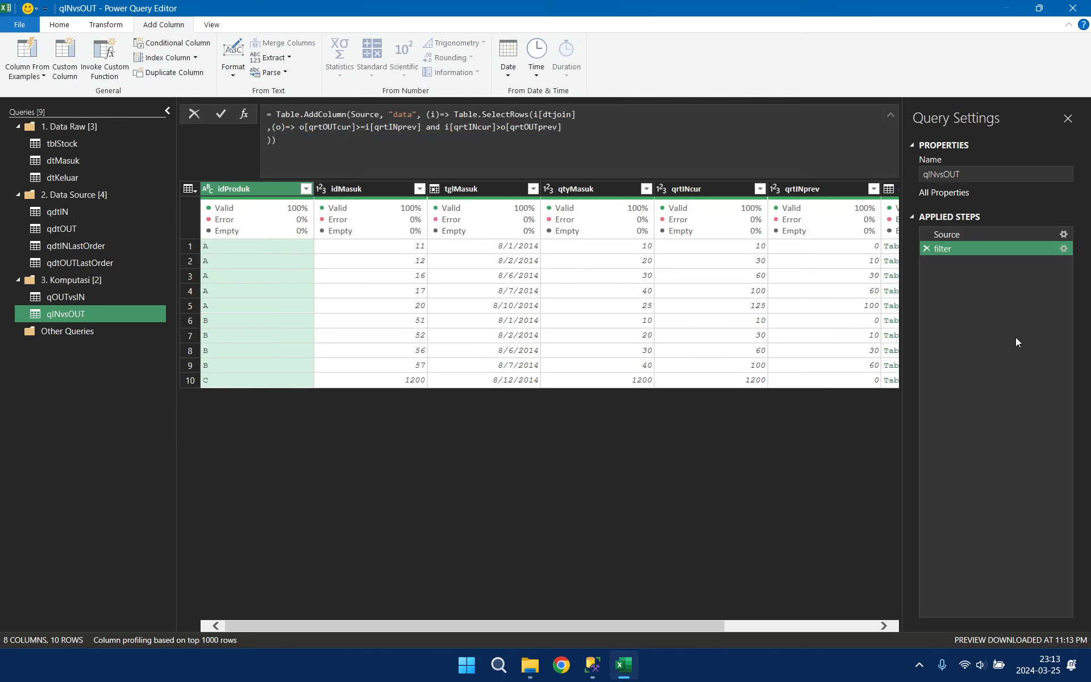
- Remove the dtjoin column from qINvsOUT
{"action": "left_click_drag", "start_coordinate": [651, 623], "coordinate": [835, 616]}
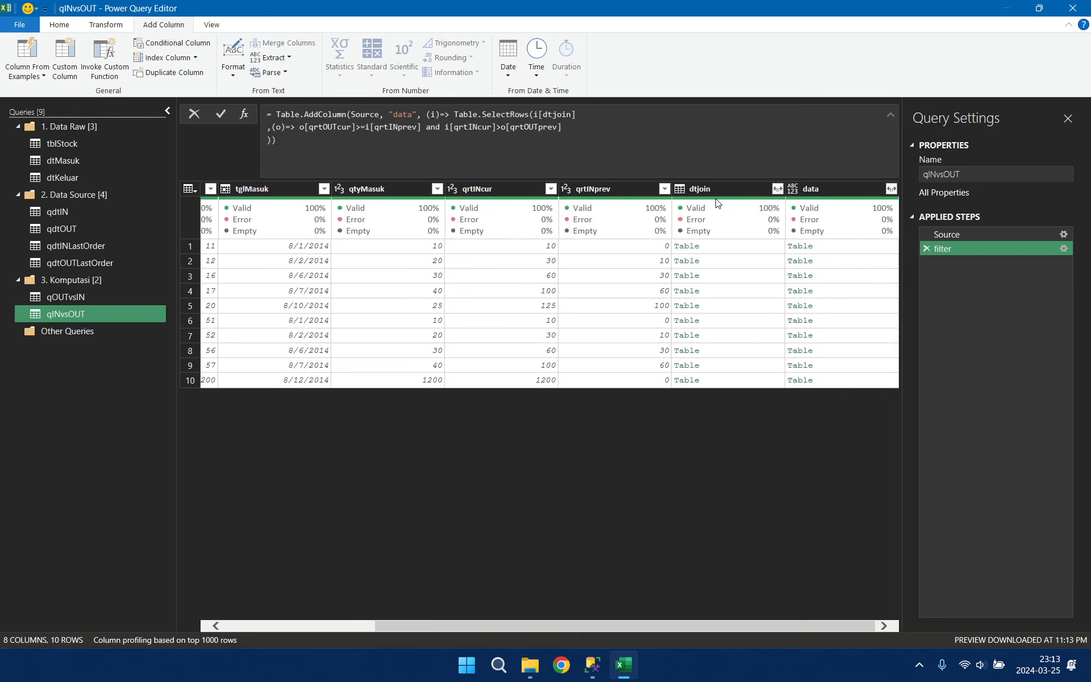
{"action": "left_click", "coordinate": [715, 184]}
{"action": "right_click", "coordinate": [715, 184]}
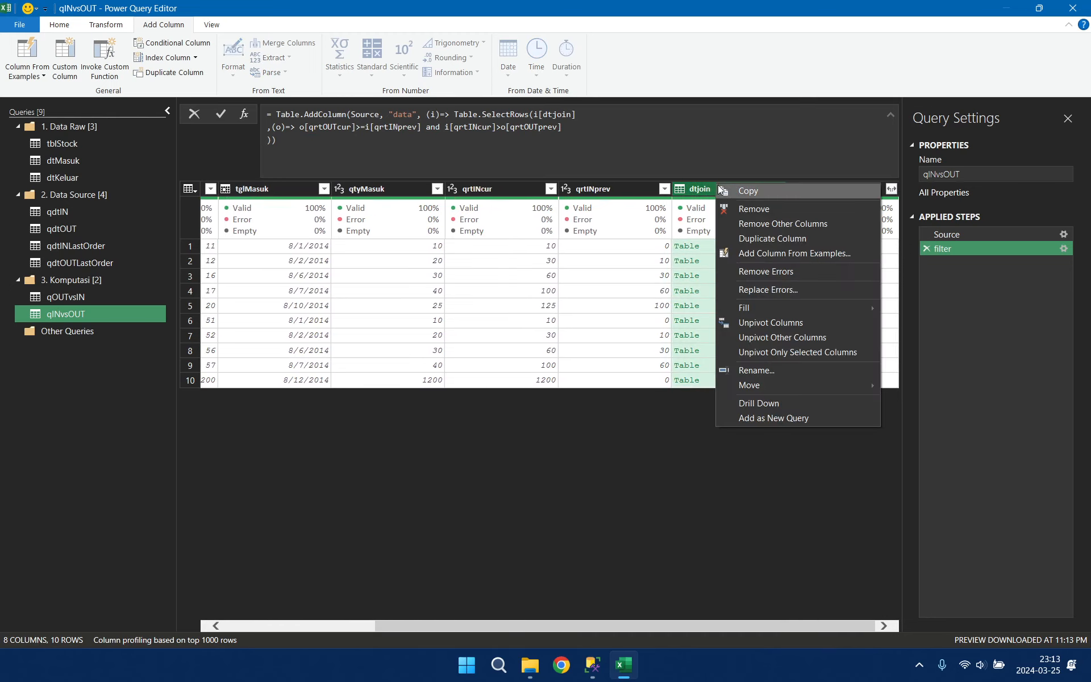
{"action": "left_click", "coordinate": [761, 206]}
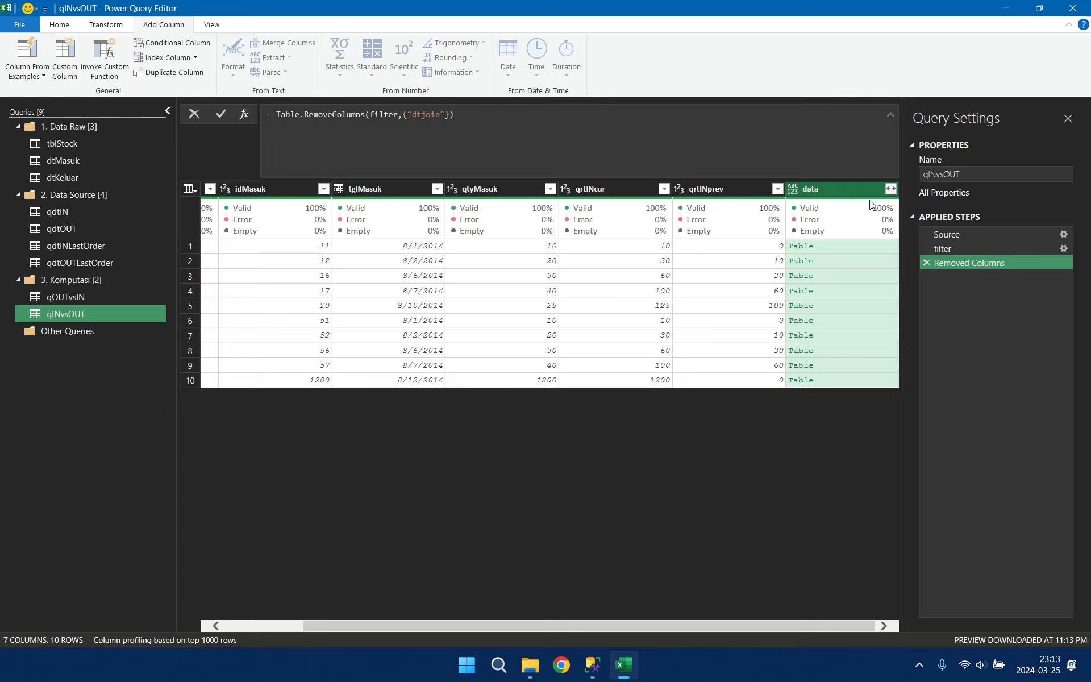
- Expand the data column into idKeluar, tglKeluar, qtyKeluar, qrtOUTcur and qrtOUTprev, leaving out idProduk
{"action": "left_click", "coordinate": [890, 188]}
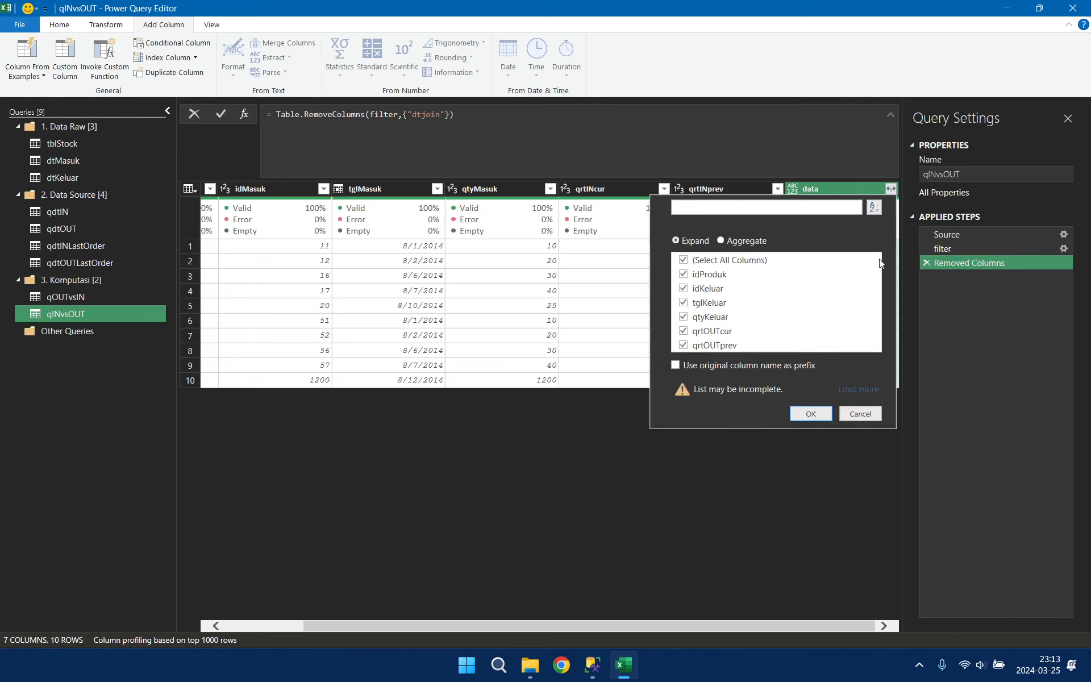
{"action": "left_click", "coordinate": [859, 389]}
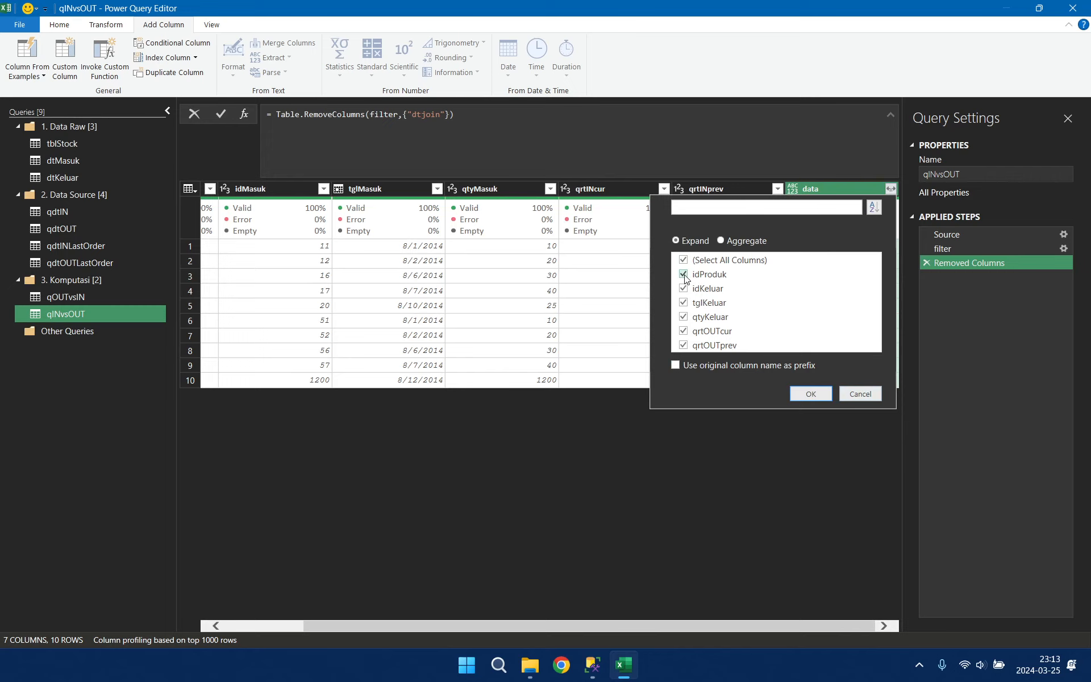
{"action": "left_click", "coordinate": [684, 275]}
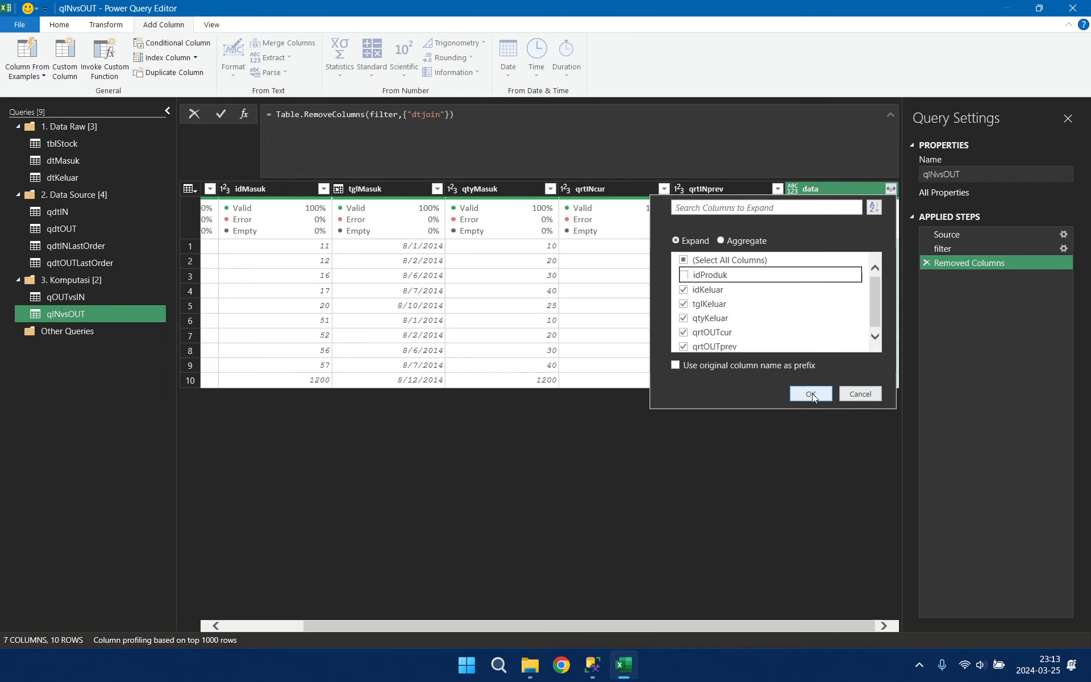
{"action": "left_click", "coordinate": [812, 393]}
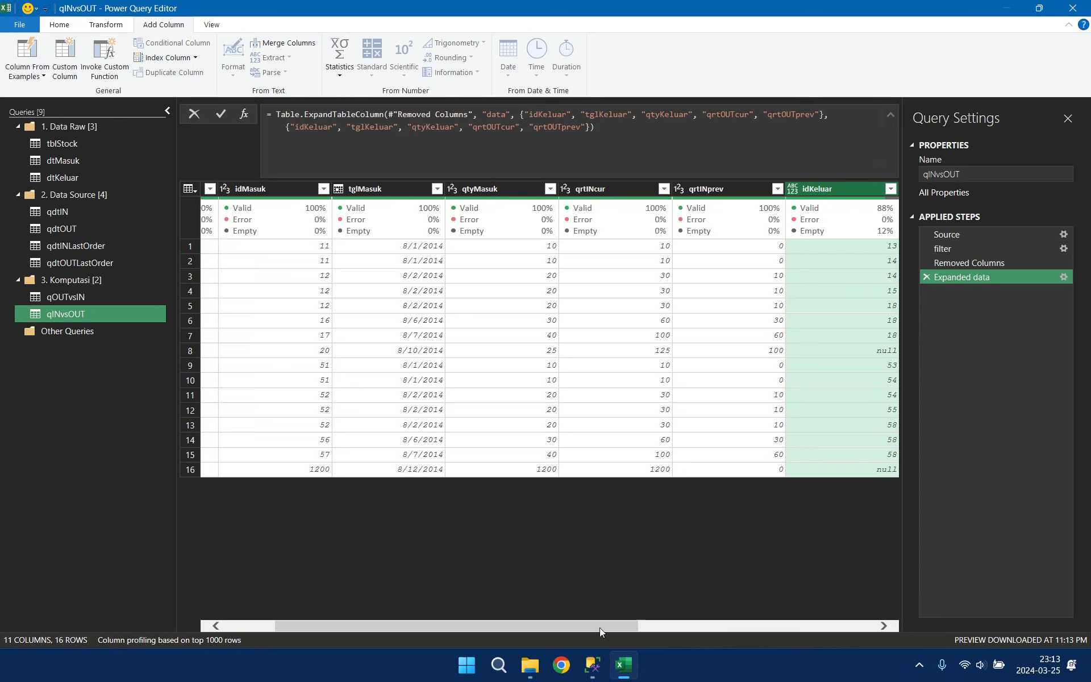
- Change the data type of idKeluar, qtyKeluar, qrtOUTcur and qrtOUTprev to Whole Number
{"action": "left_click_drag", "start_coordinate": [571, 626], "coordinate": [837, 618]}
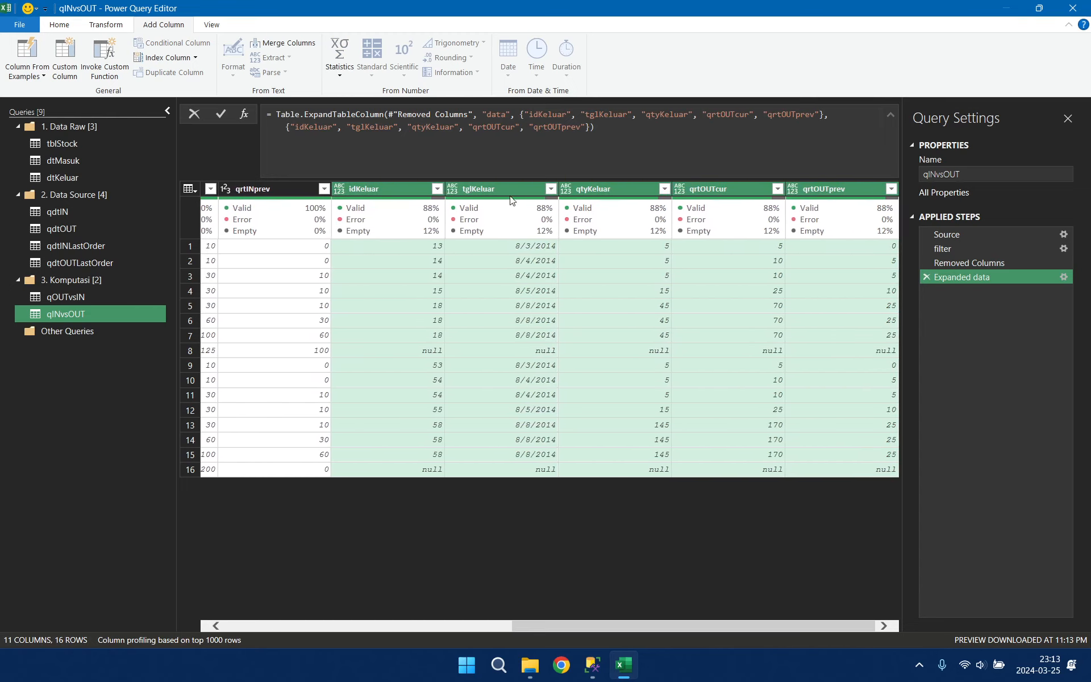
{"action": "left_click", "coordinate": [396, 188]}
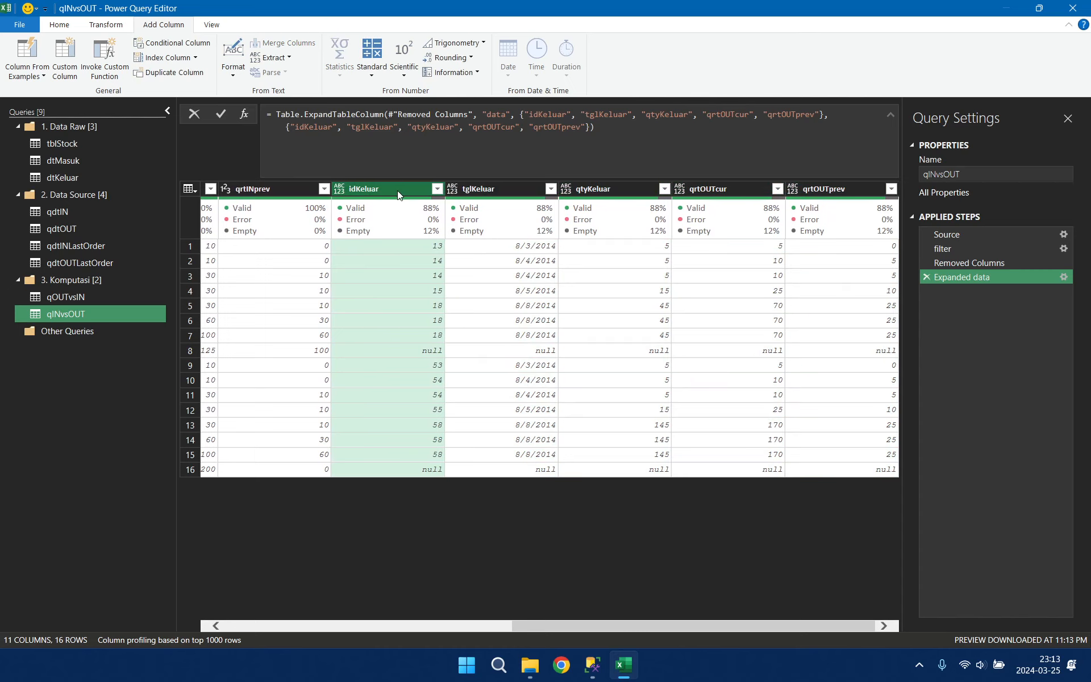
{"action": "left_click", "coordinate": [643, 188], "text": "ctrl"}
{"action": "left_click", "coordinate": [732, 188], "text": "ctrl"}
{"action": "left_click", "coordinate": [836, 187], "text": "ctrl"}
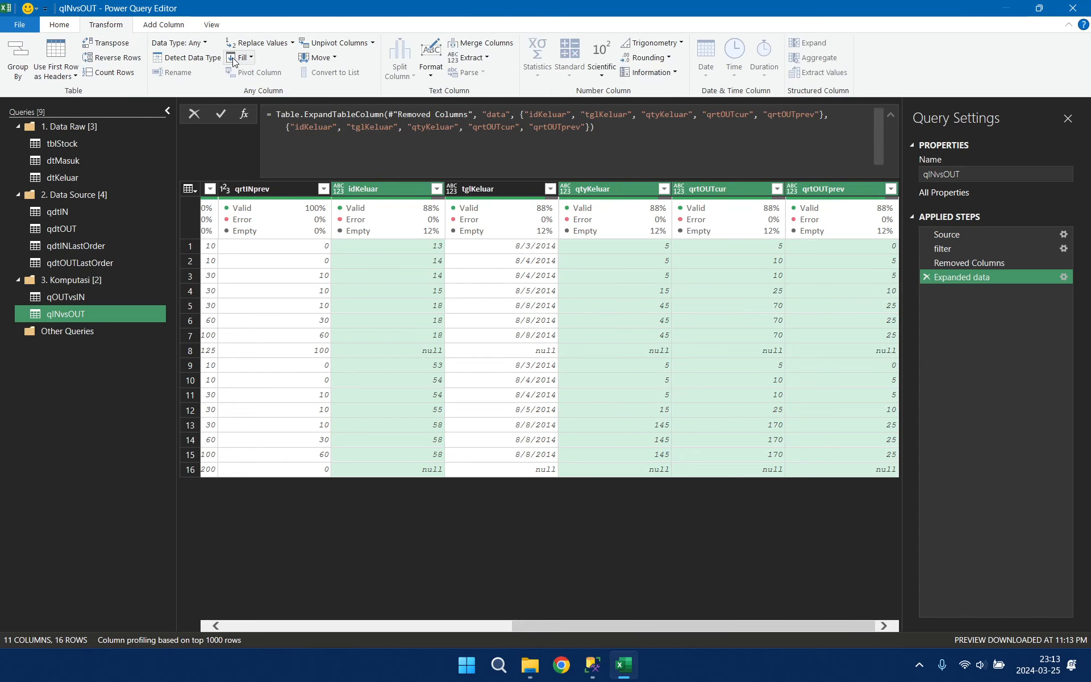
{"action": "left_click", "coordinate": [205, 44]}
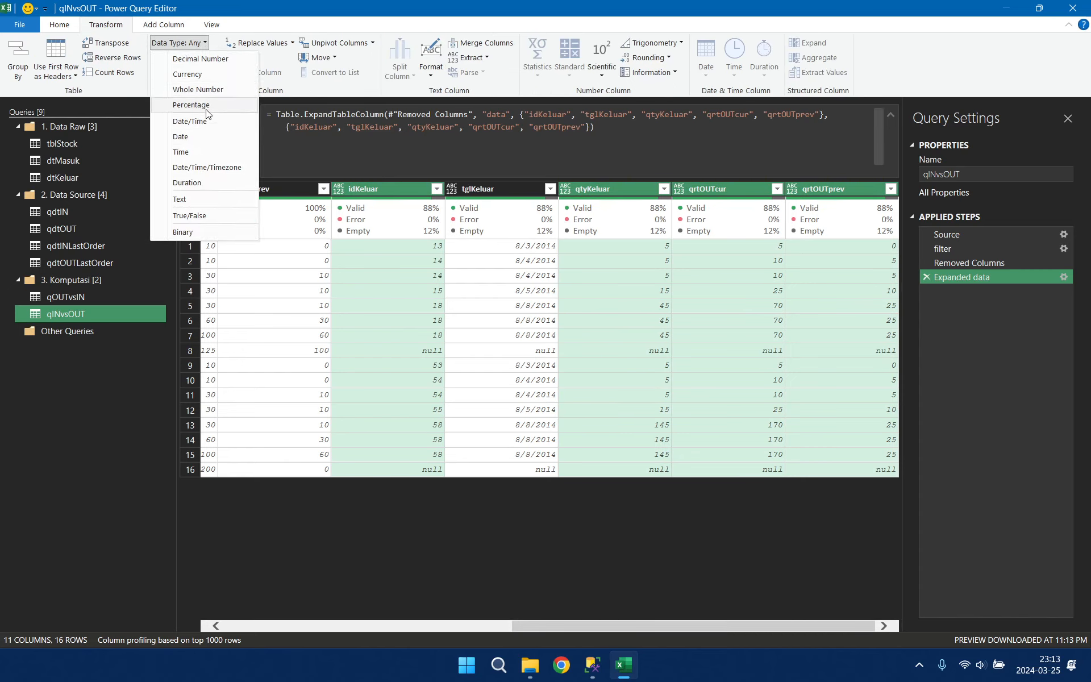
{"action": "left_click", "coordinate": [206, 91]}
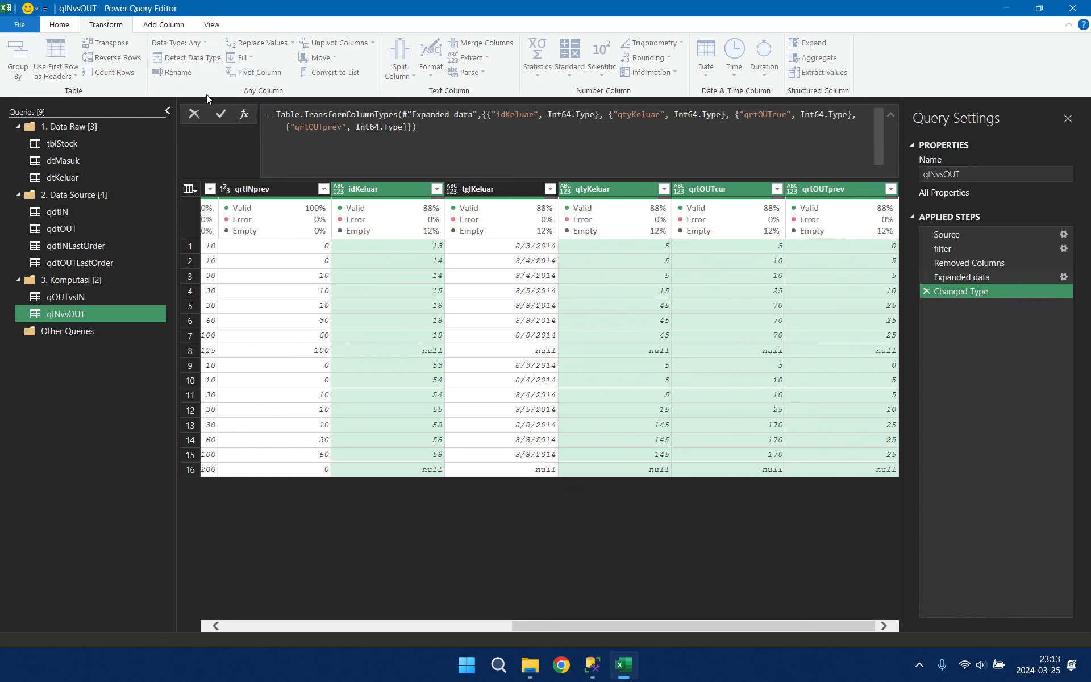
- Change the data type of the tglKeluar column to Date
{"action": "left_click", "coordinate": [515, 188]}
{"action": "left_click", "coordinate": [199, 44]}
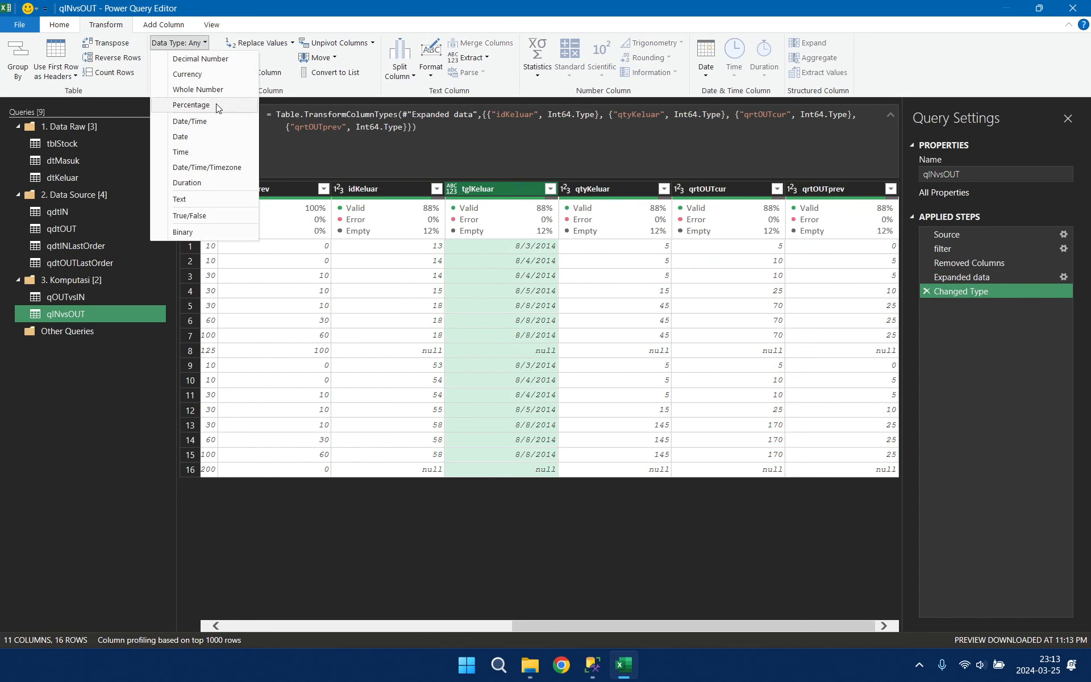
{"action": "left_click", "coordinate": [199, 137]}
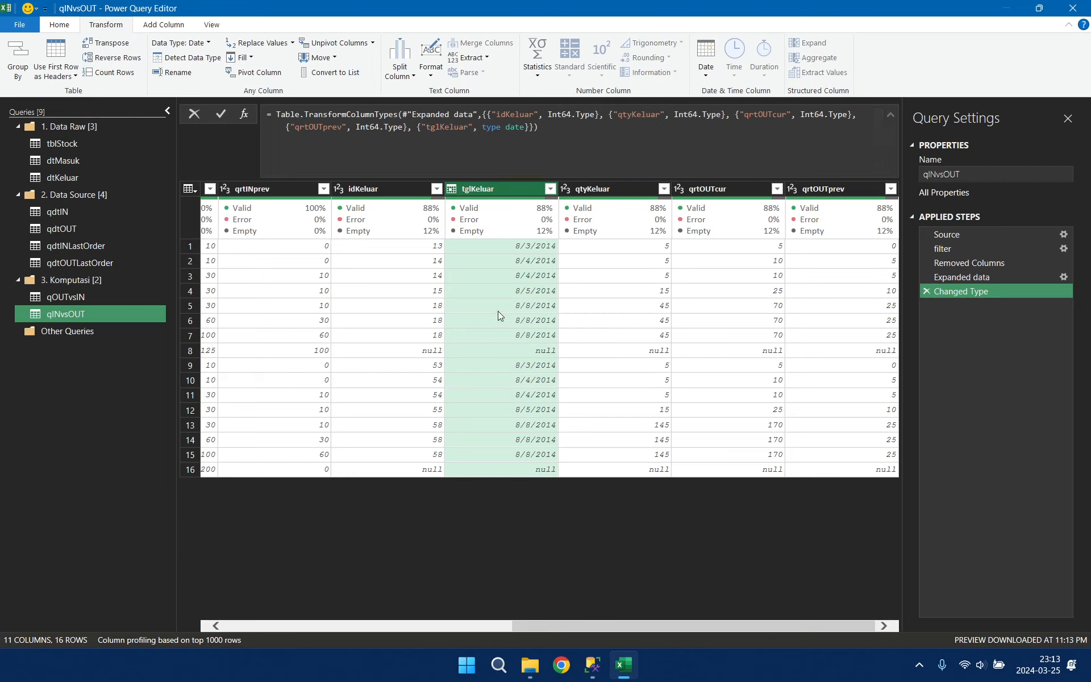
- Filter the qtyKeluar column to keep only the null rows
{"action": "left_click", "coordinate": [663, 190]}
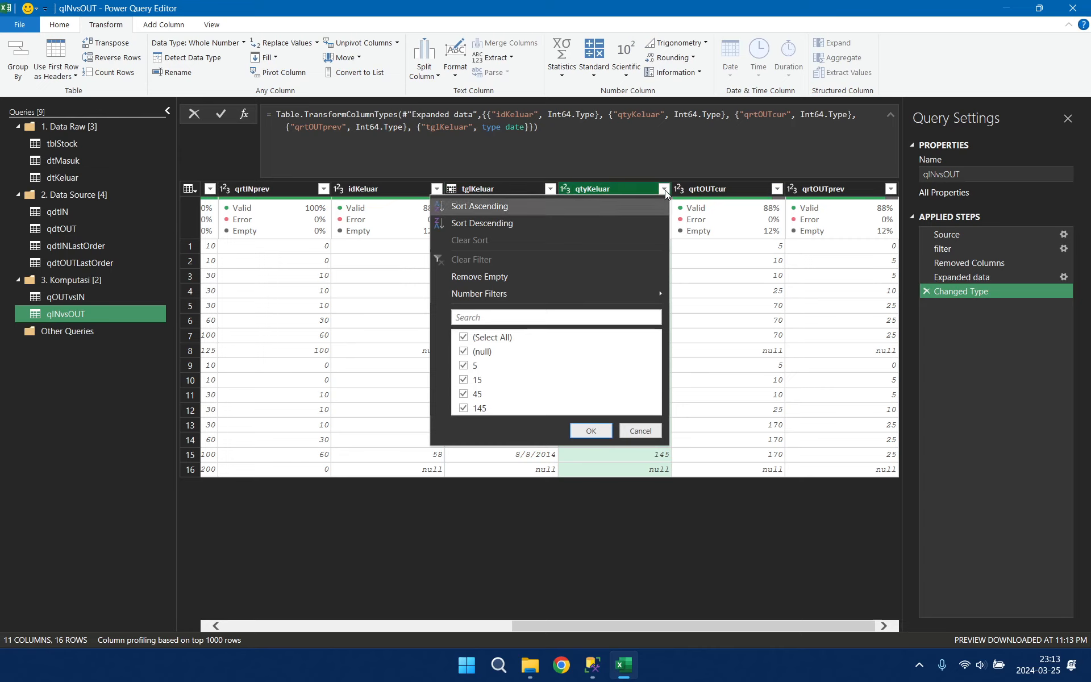
{"action": "left_click", "coordinate": [464, 337]}
{"action": "left_click", "coordinate": [464, 353]}
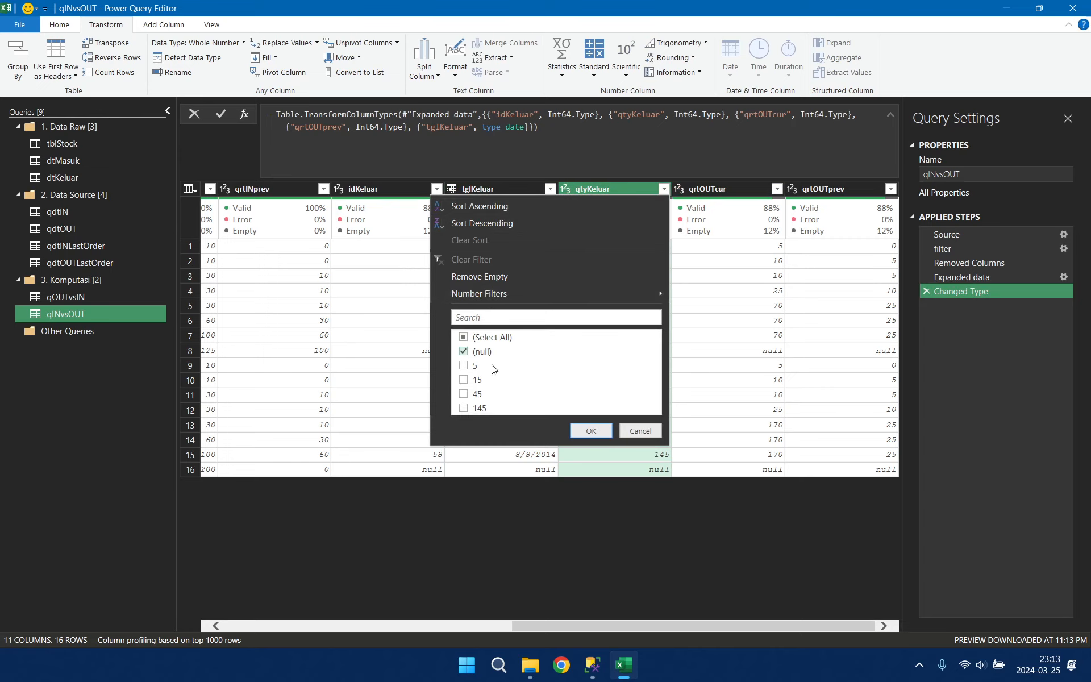
{"action": "left_click", "coordinate": [590, 430]}
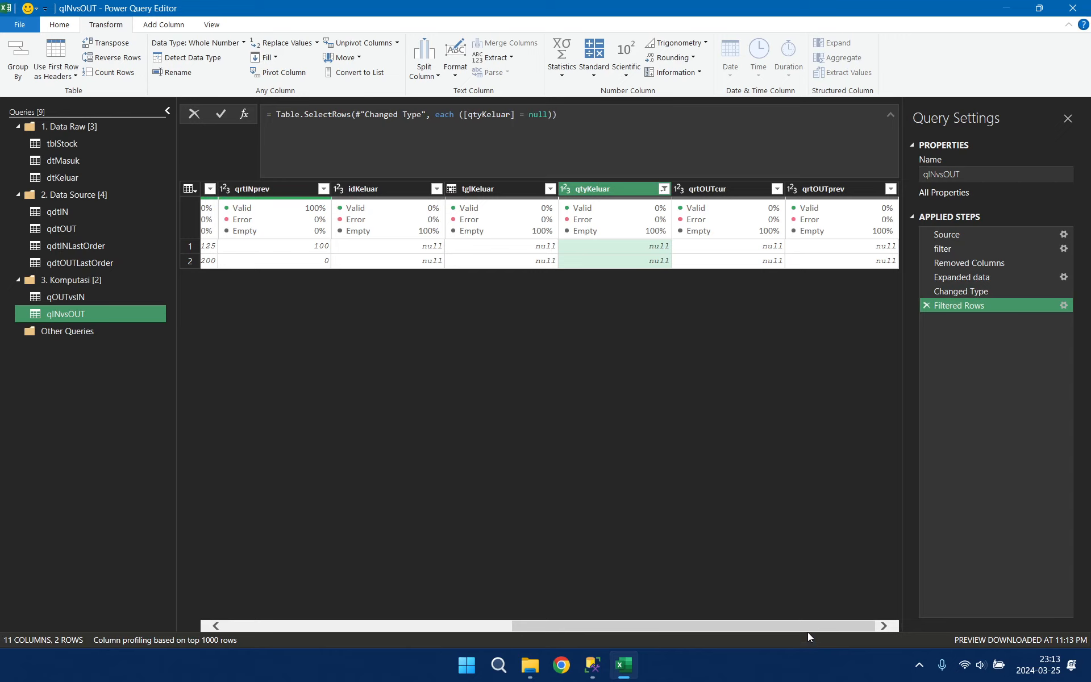
{"action": "left_click_drag", "start_coordinate": [809, 625], "coordinate": [285, 634]}
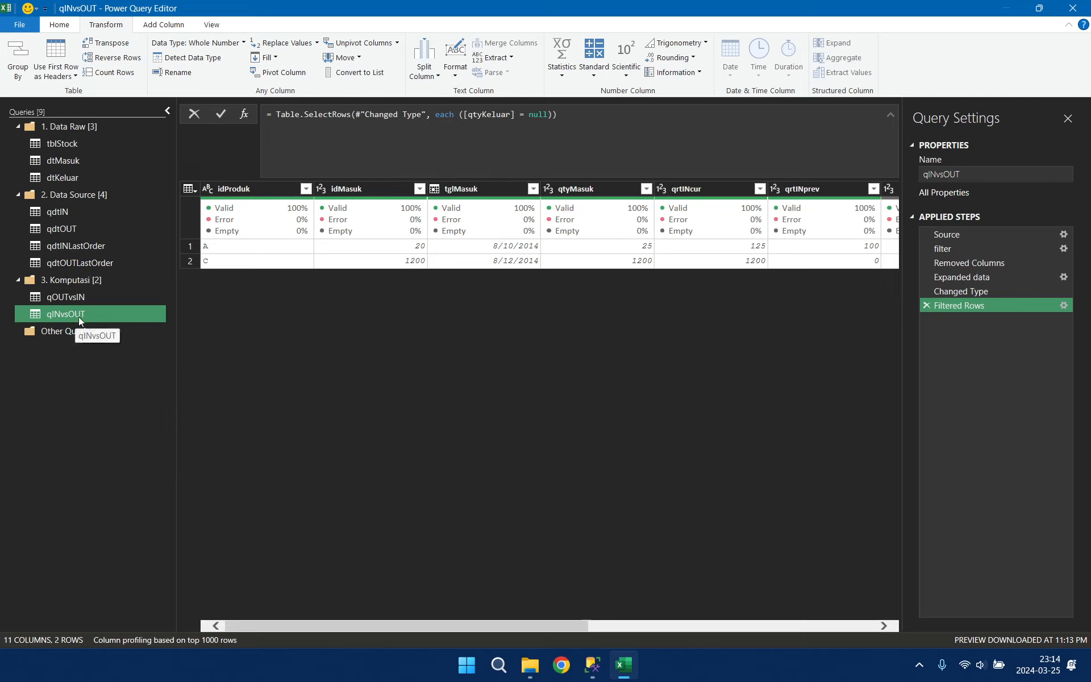
{"action": "right_click", "coordinate": [60, 374]}
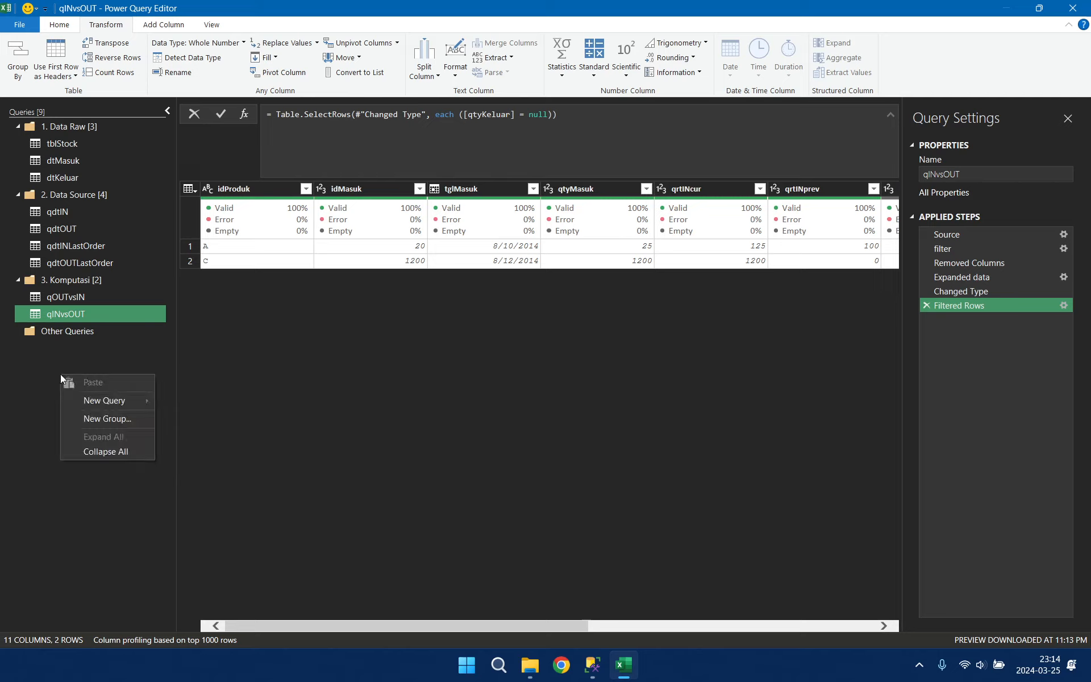
{"action": "left_click", "coordinate": [985, 373]}
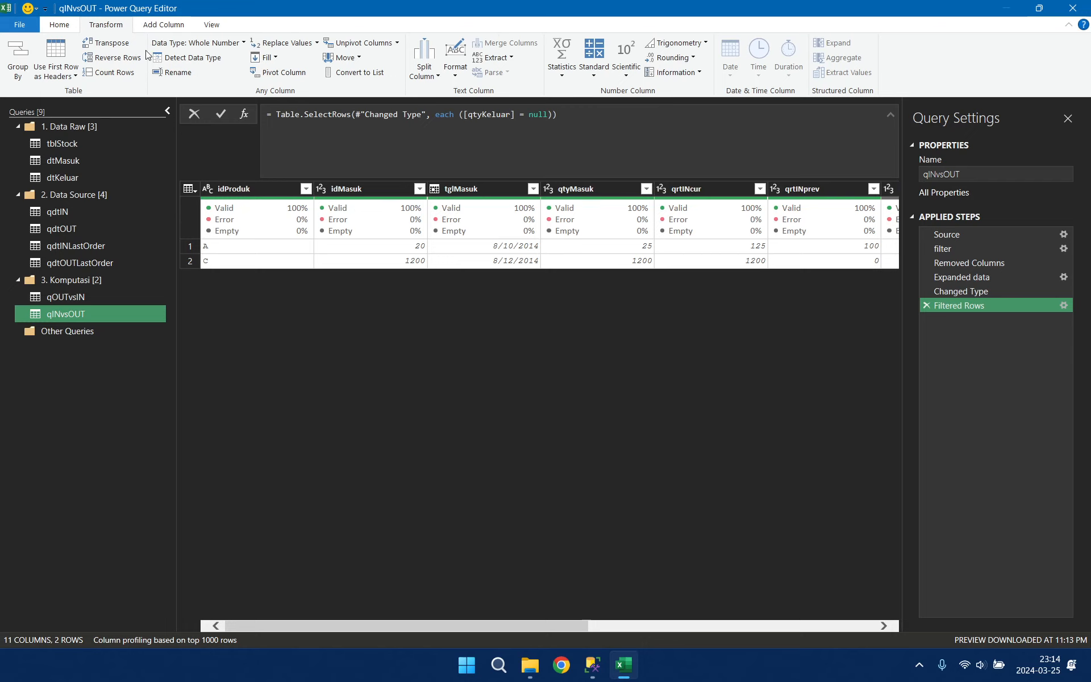
- Append the qOUTvsIN and qINvsOUT queries as a new query, using the option for three or more tables
{"action": "left_click", "coordinate": [84, 298]}
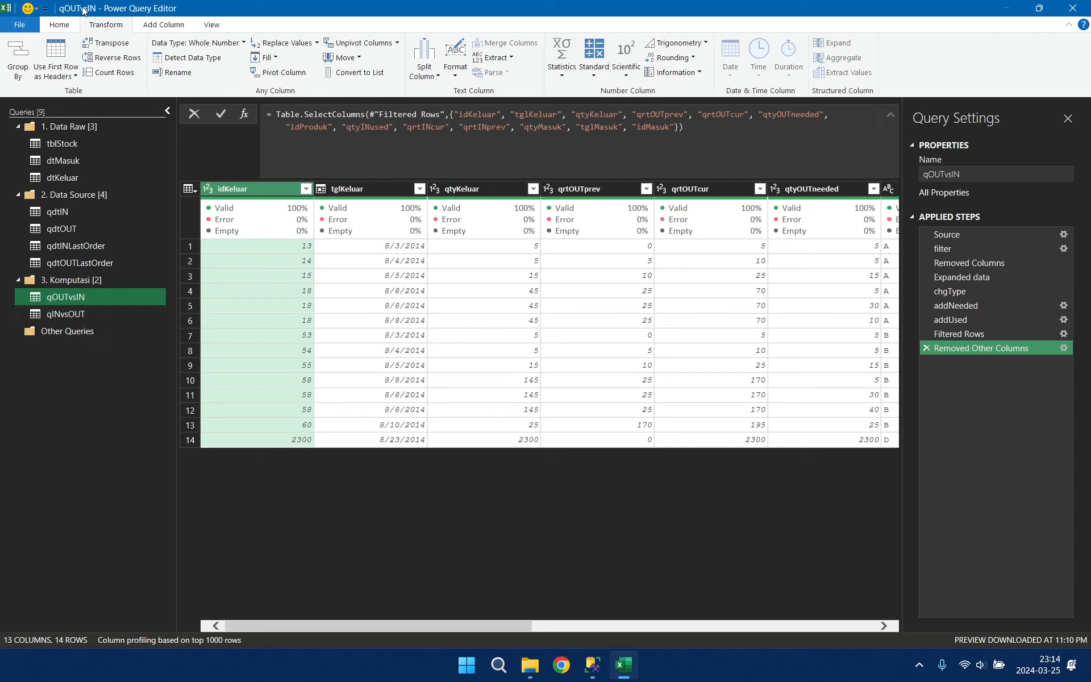
{"action": "left_click", "coordinate": [63, 25]}
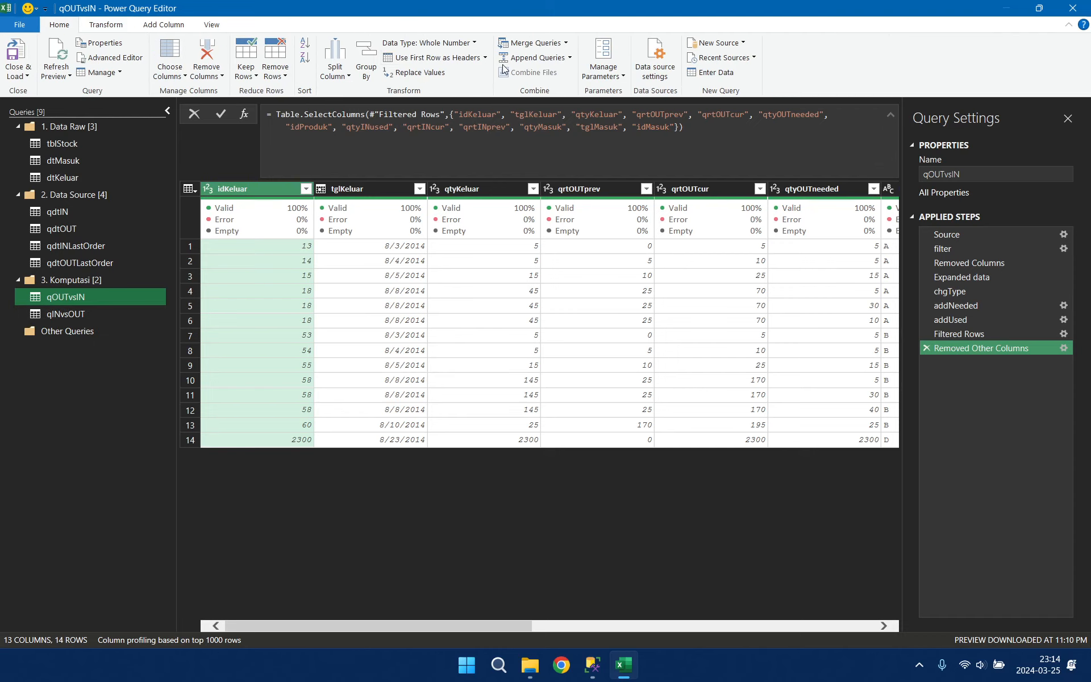
{"action": "left_click", "coordinate": [570, 58]}
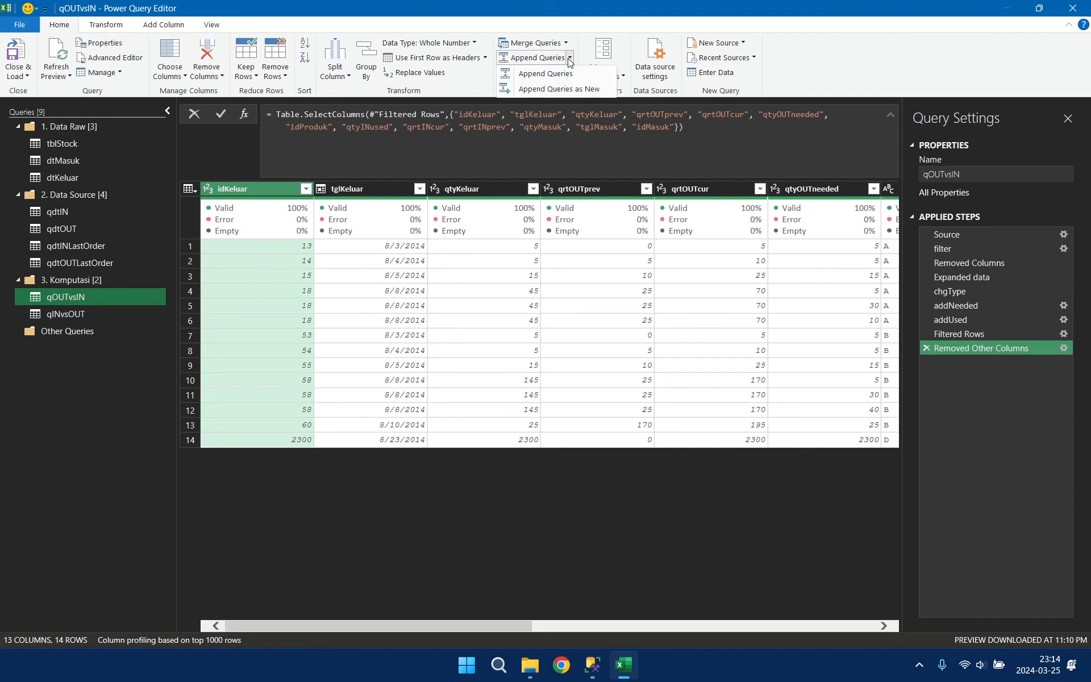
{"action": "left_click", "coordinate": [578, 91]}
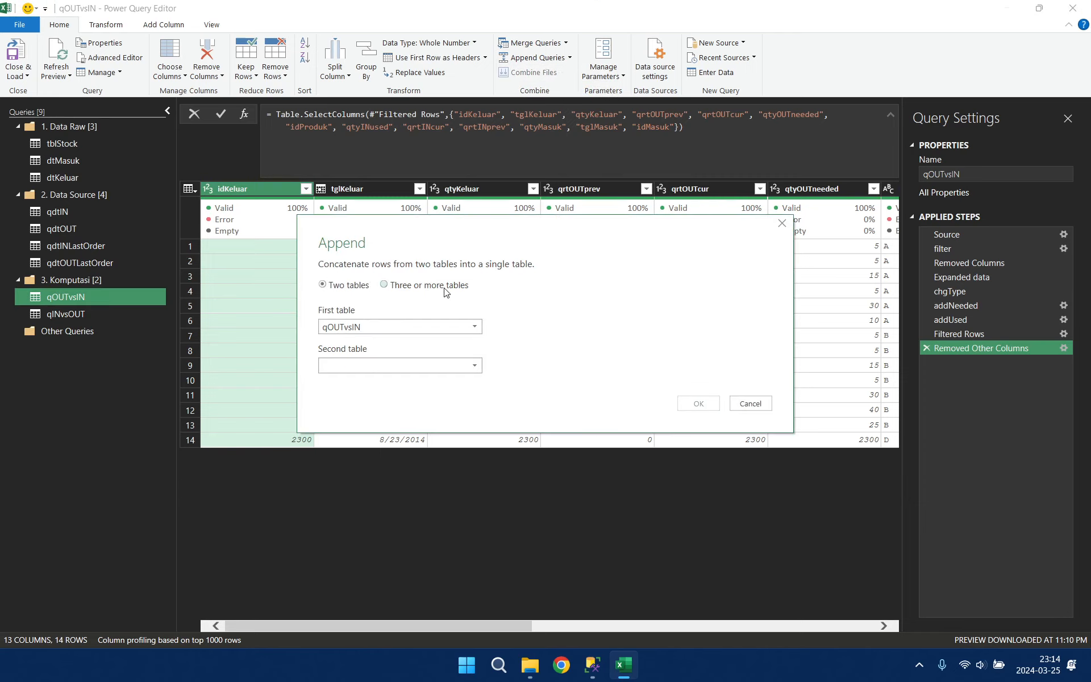
{"action": "left_click", "coordinate": [446, 292]}
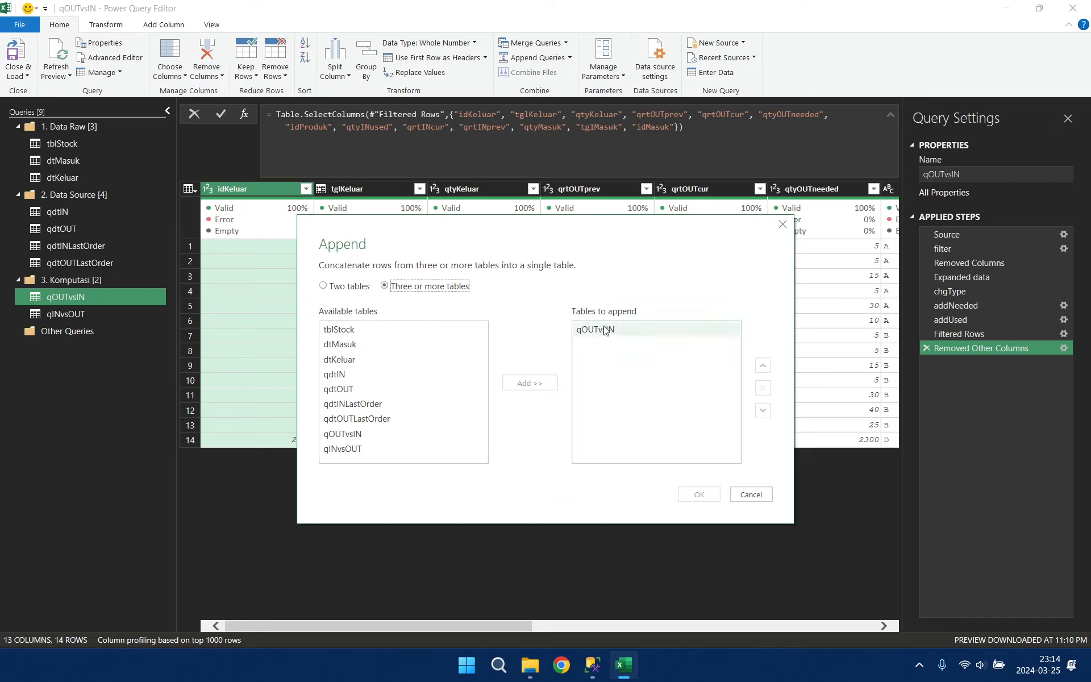
{"action": "left_click", "coordinate": [348, 449]}
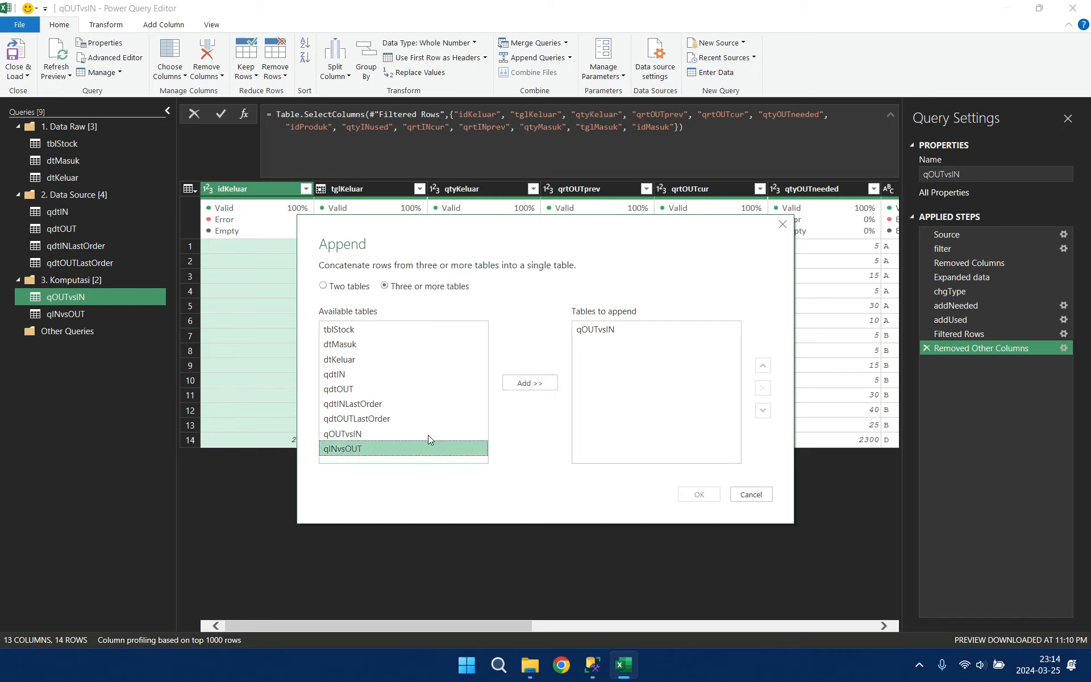
{"action": "left_click", "coordinate": [534, 384]}
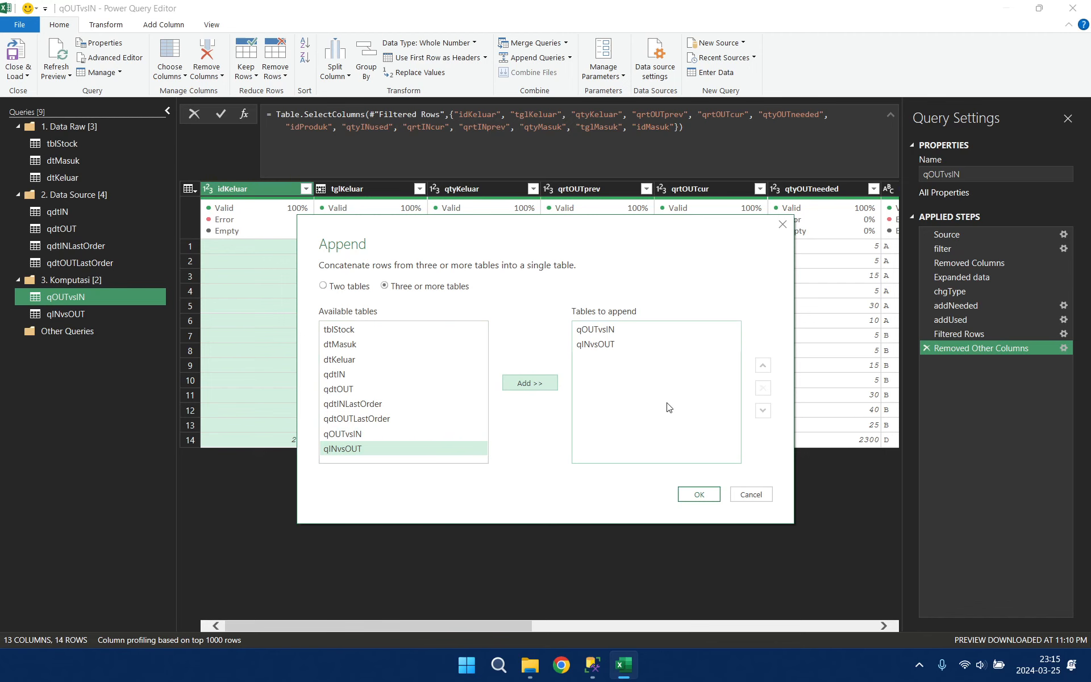
{"action": "left_click", "coordinate": [700, 494]}
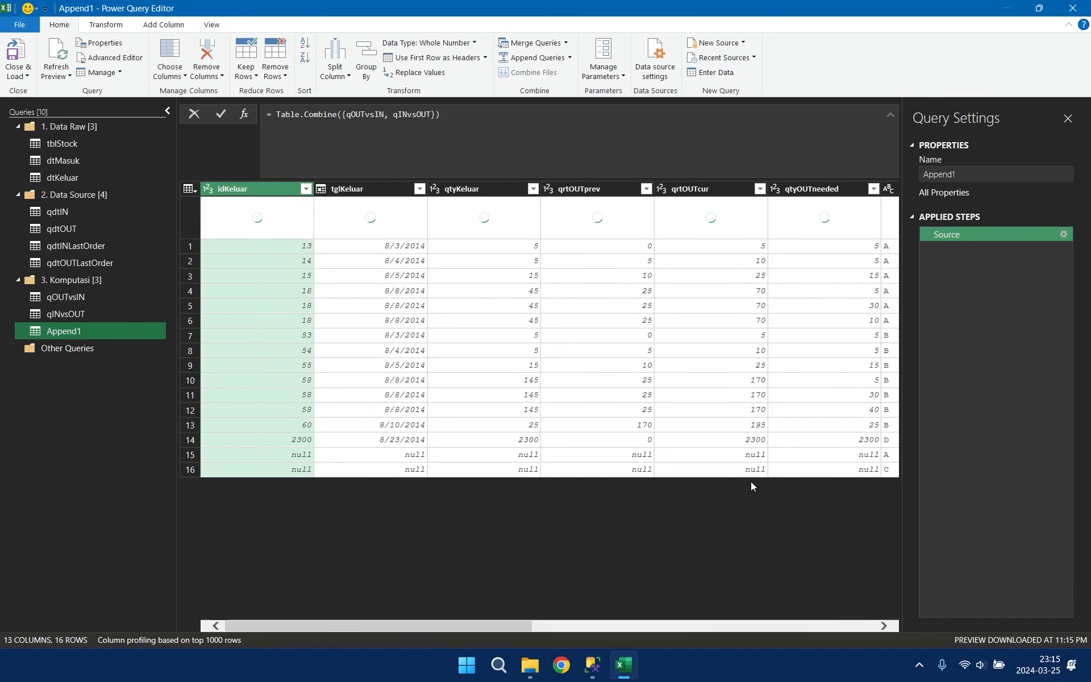
- Rename the appended query as qHasil
{"action": "right_click", "coordinate": [90, 327]}
{"action": "left_click", "coordinate": [136, 381]}
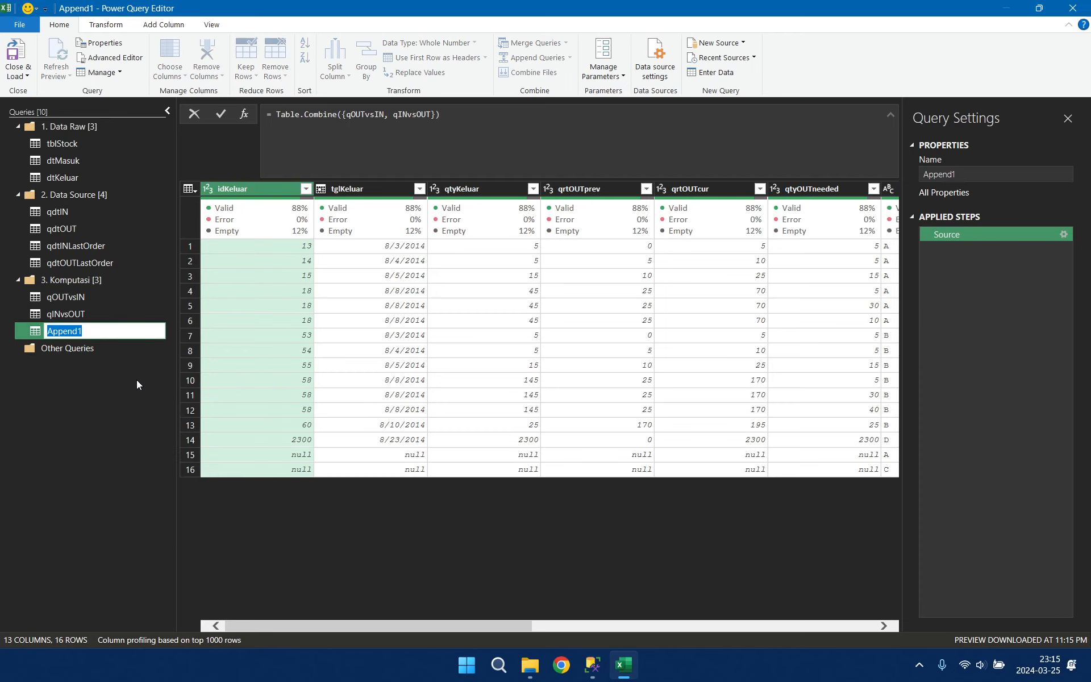
{"action": "type", "text": "qHasil"}
{"action": "key", "text": "Return"}
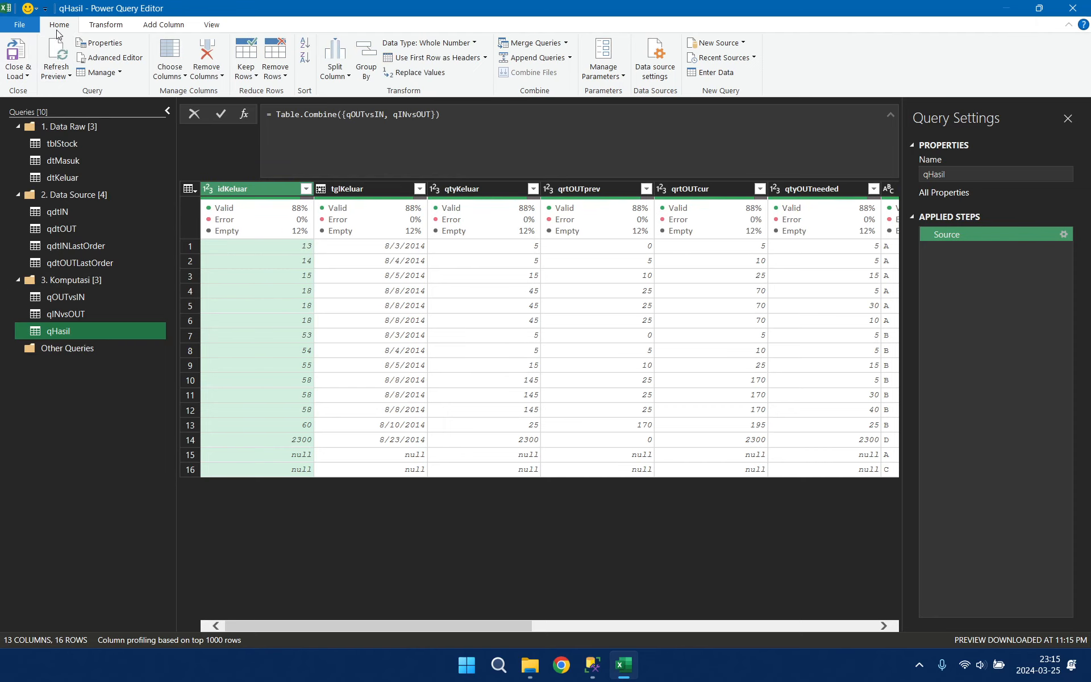
- Close the query editor and load the new queries as connections only, without adding them to the Data Model
{"action": "left_click", "coordinate": [28, 76]}
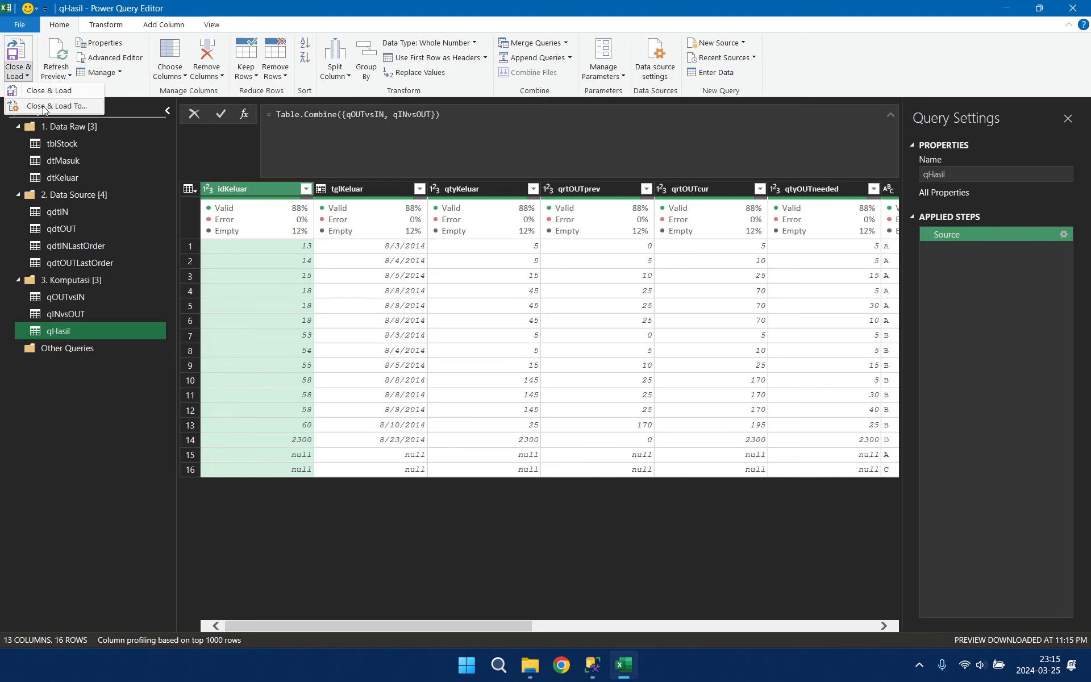
{"action": "left_click", "coordinate": [45, 106]}
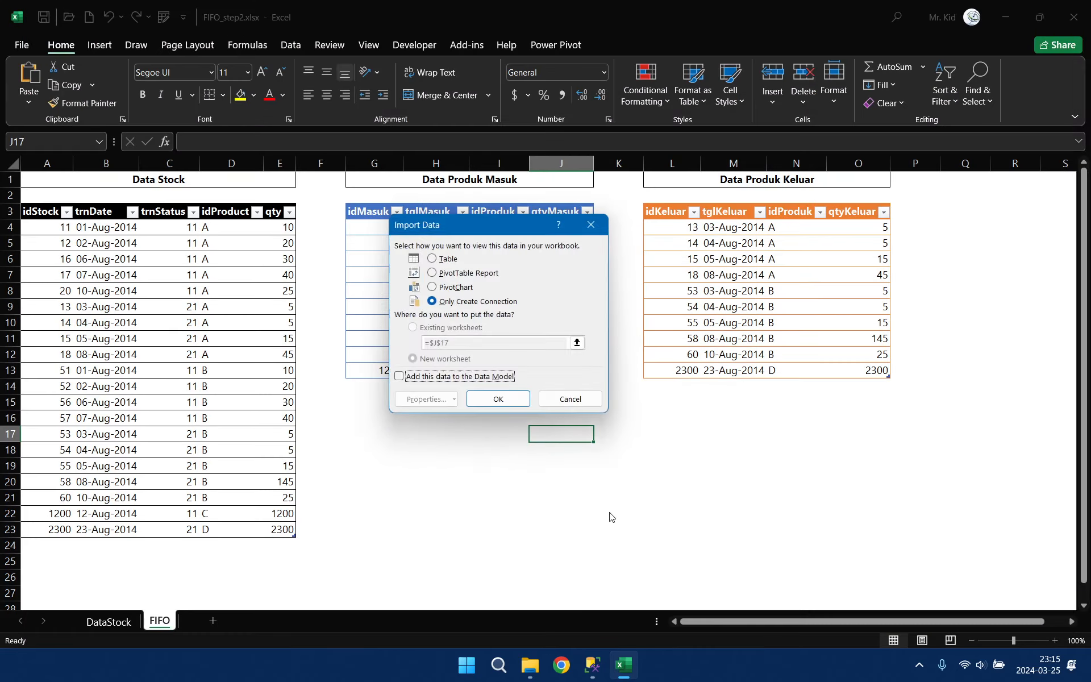
{"action": "left_click", "coordinate": [498, 400]}
- Load the qHasil query as a table on the FIFO sheet starting at cell Q3, collapsing the Data Raw and Data Source query groups
{"action": "left_click_drag", "start_coordinate": [646, 622], "coordinate": [790, 623]}
{"action": "left_click", "coordinate": [819, 621]}
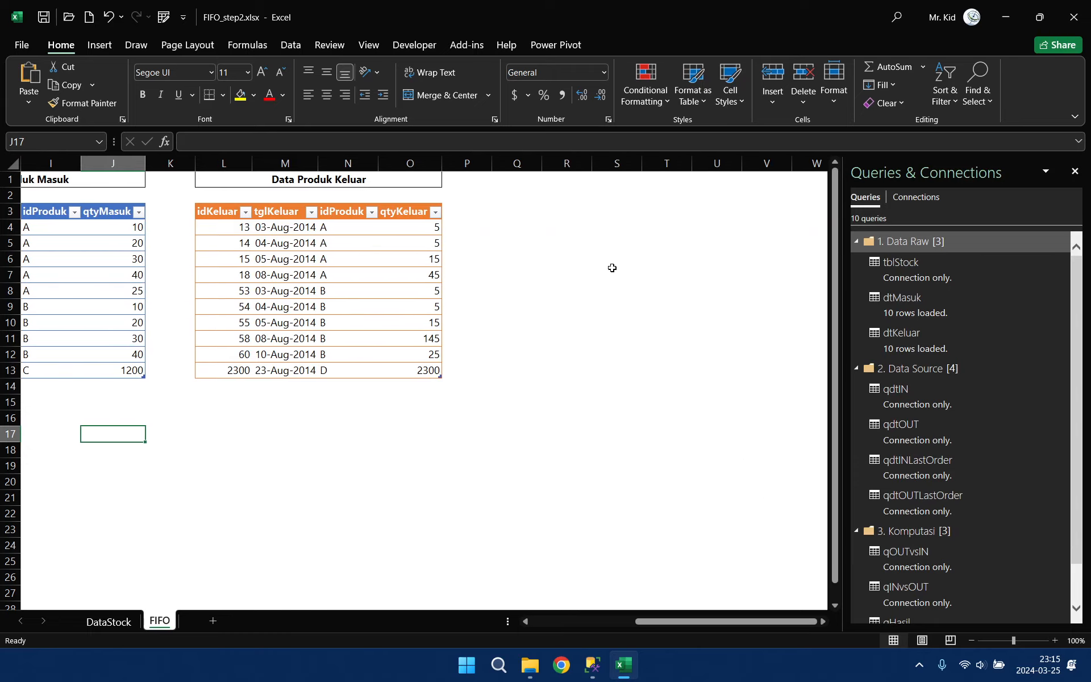
{"action": "left_click", "coordinate": [532, 209]}
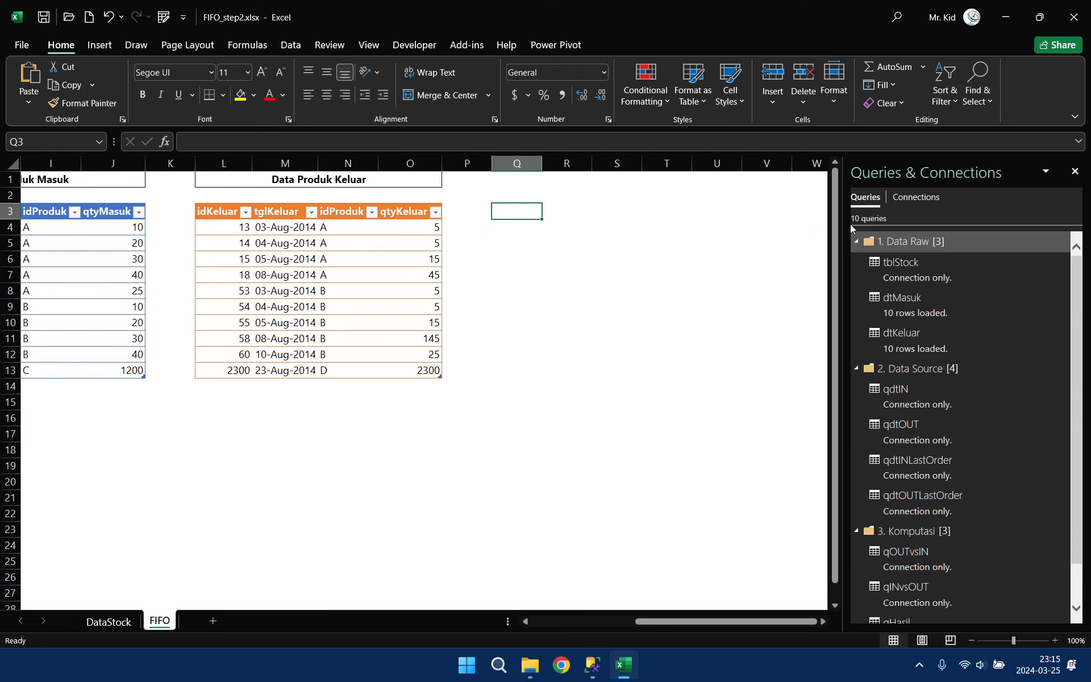
{"action": "left_click", "coordinate": [857, 242]}
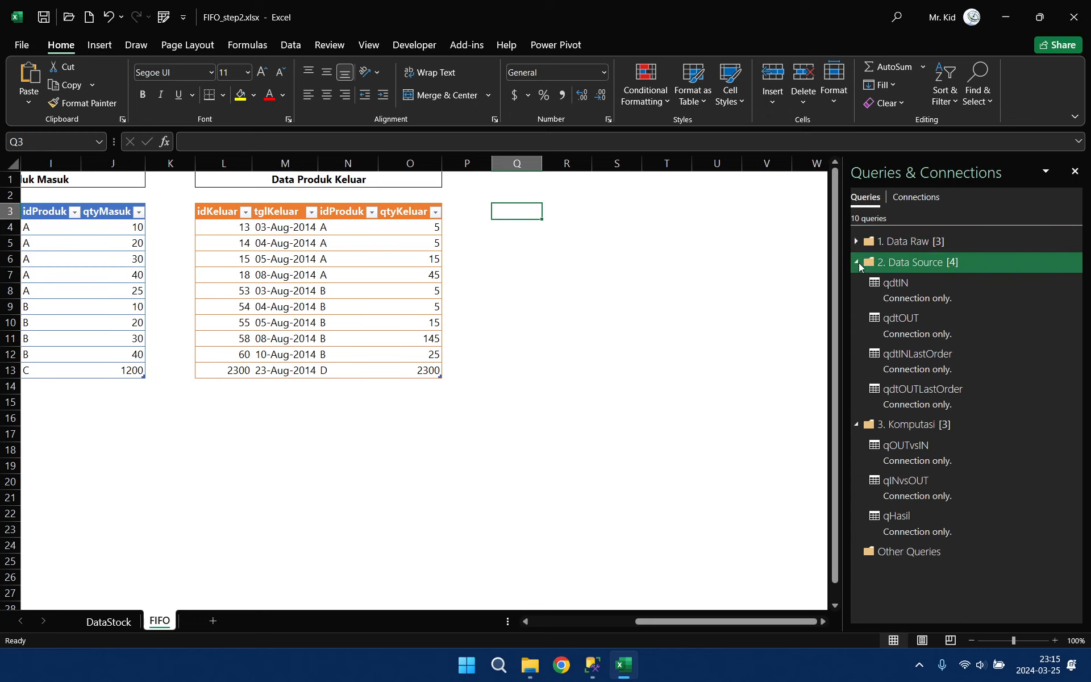
{"action": "left_click", "coordinate": [857, 262]}
{"action": "right_click", "coordinate": [972, 376]}
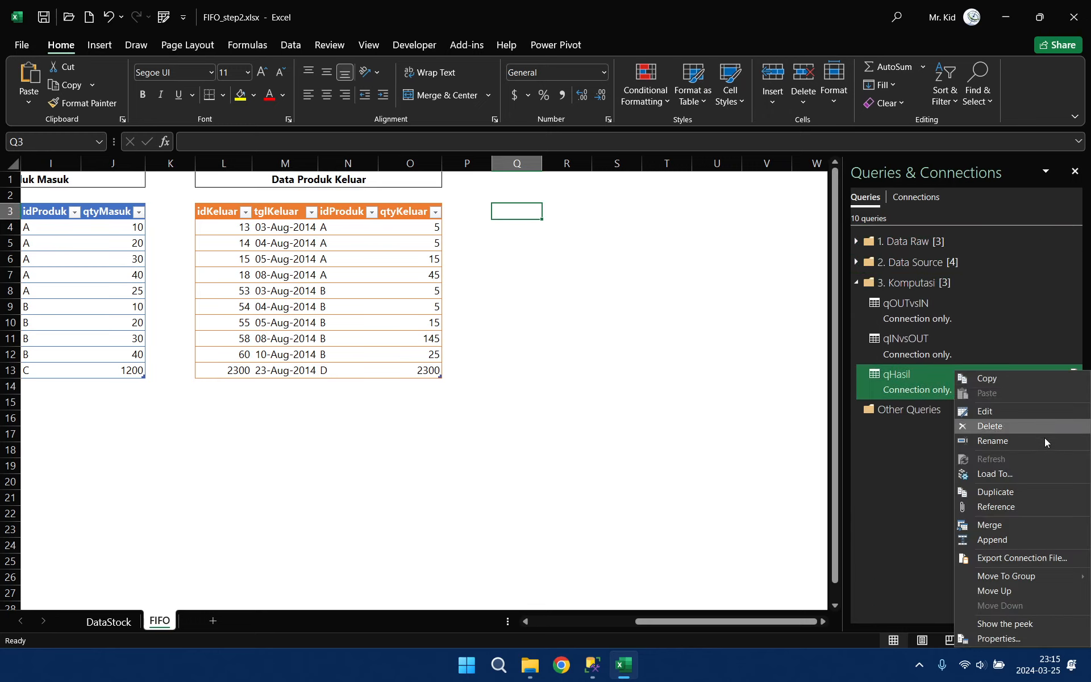
{"action": "left_click", "coordinate": [1038, 476]}
{"action": "left_click", "coordinate": [447, 259]}
{"action": "left_click", "coordinate": [497, 399]}
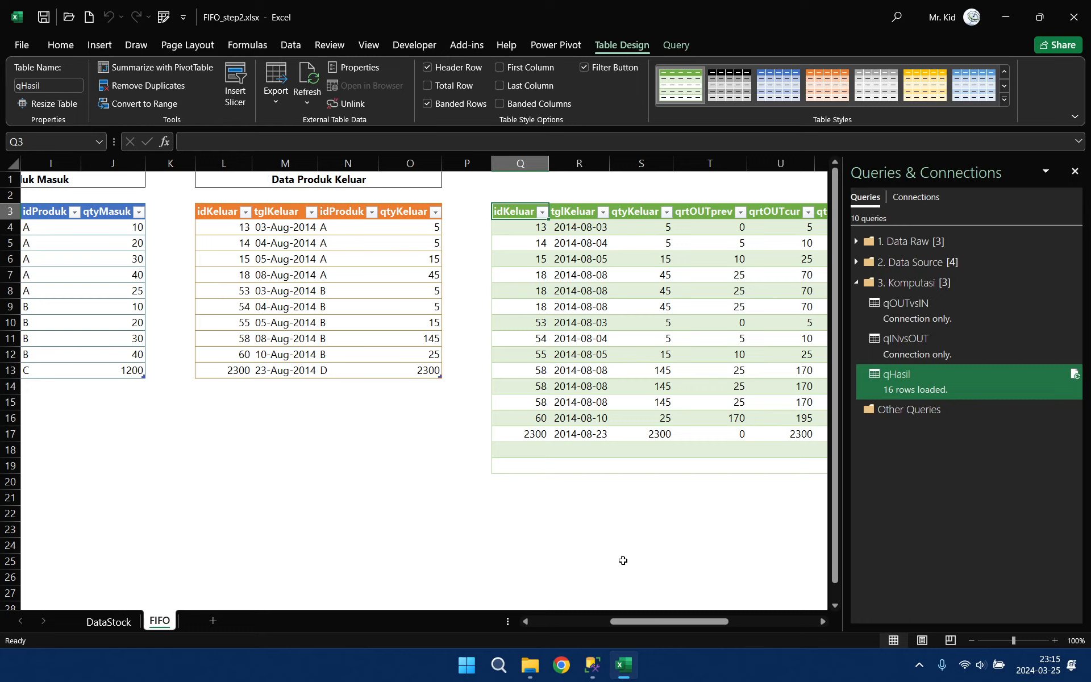
{"action": "left_click", "coordinate": [702, 661]}
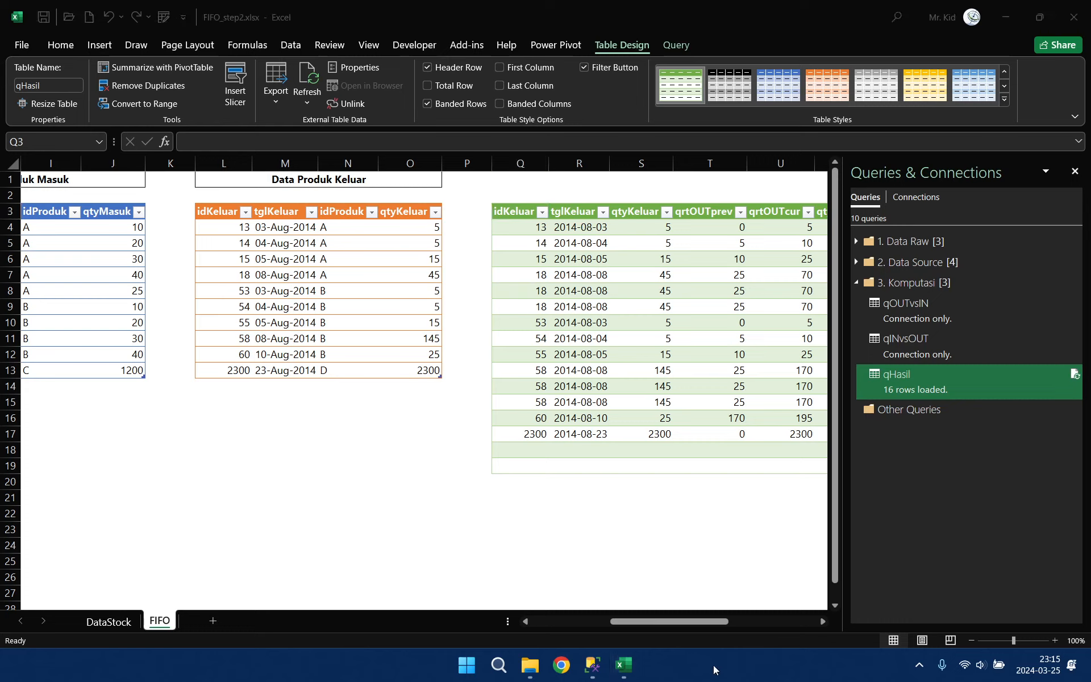